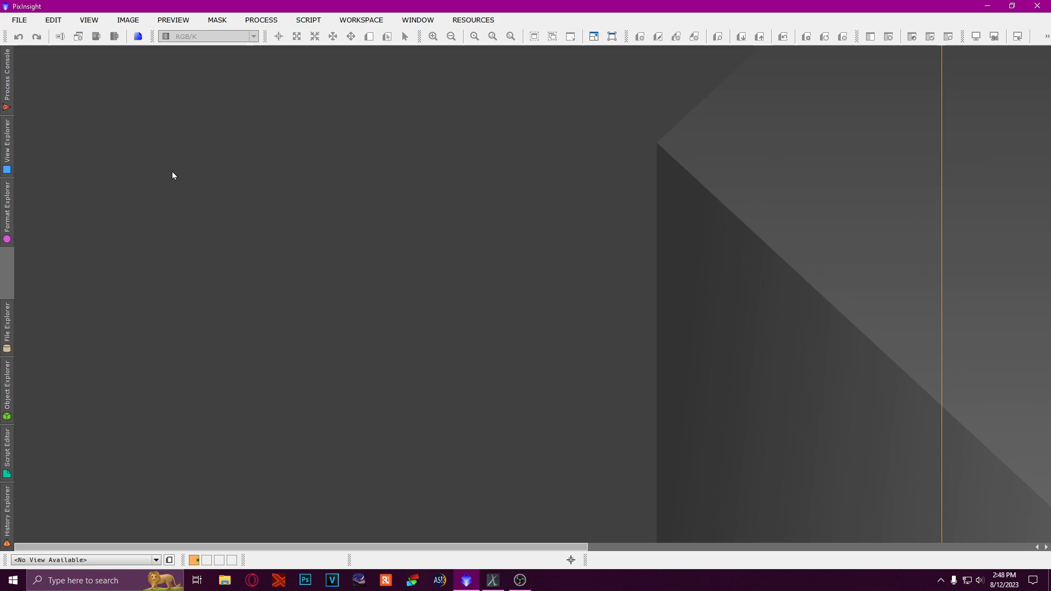
Step: Open the autocropped RGB masterLight image and close its crop mask window
double_click(473, 288)
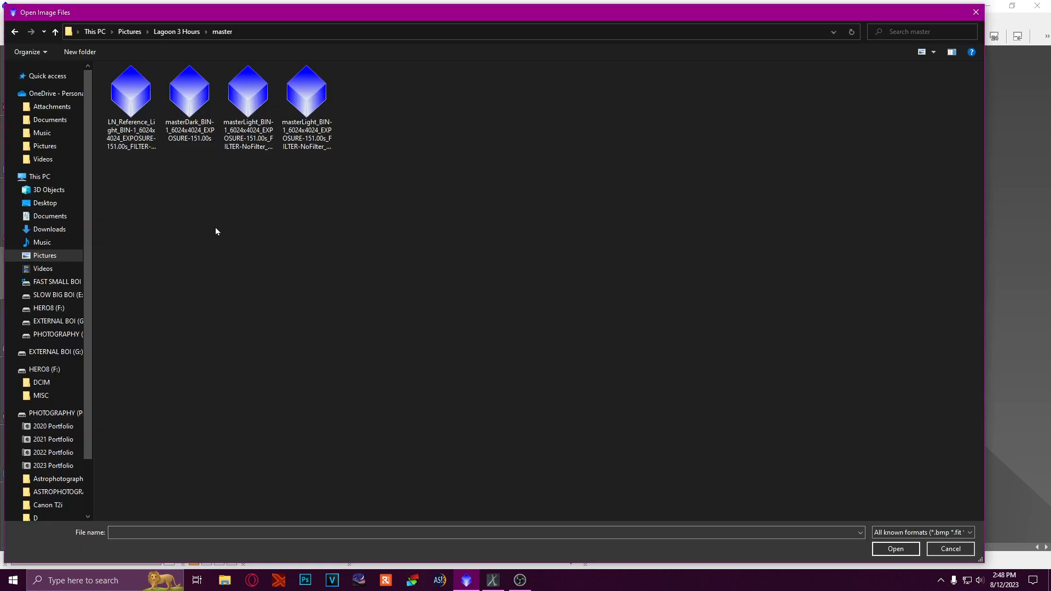
double_click(309, 134)
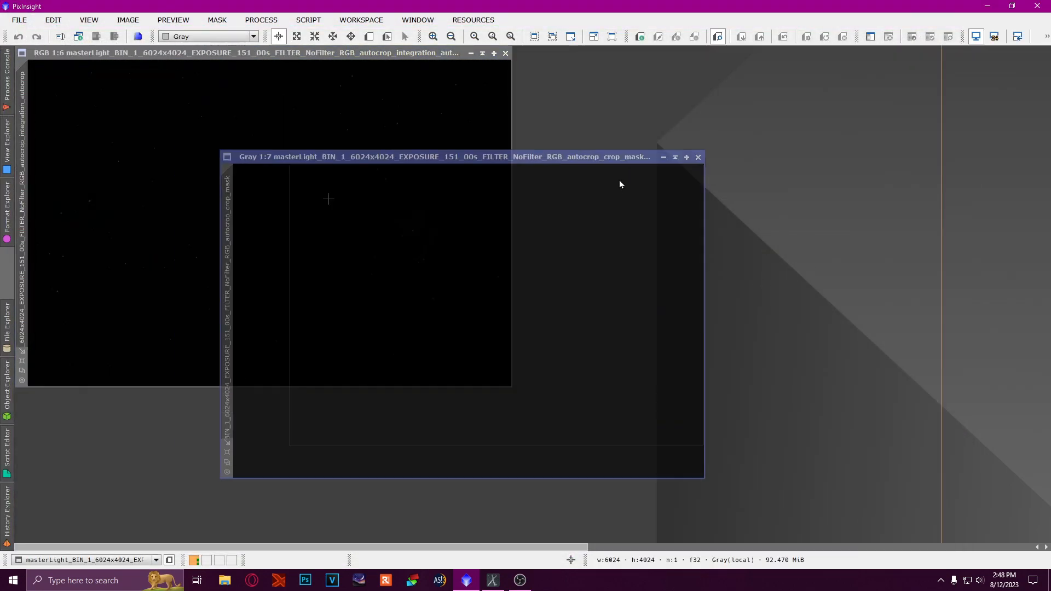
click(654, 138)
Step: Reposition the RGB master light window in the workspace and apply an automatic screen stretch to the image
drag(394, 52, 623, 131)
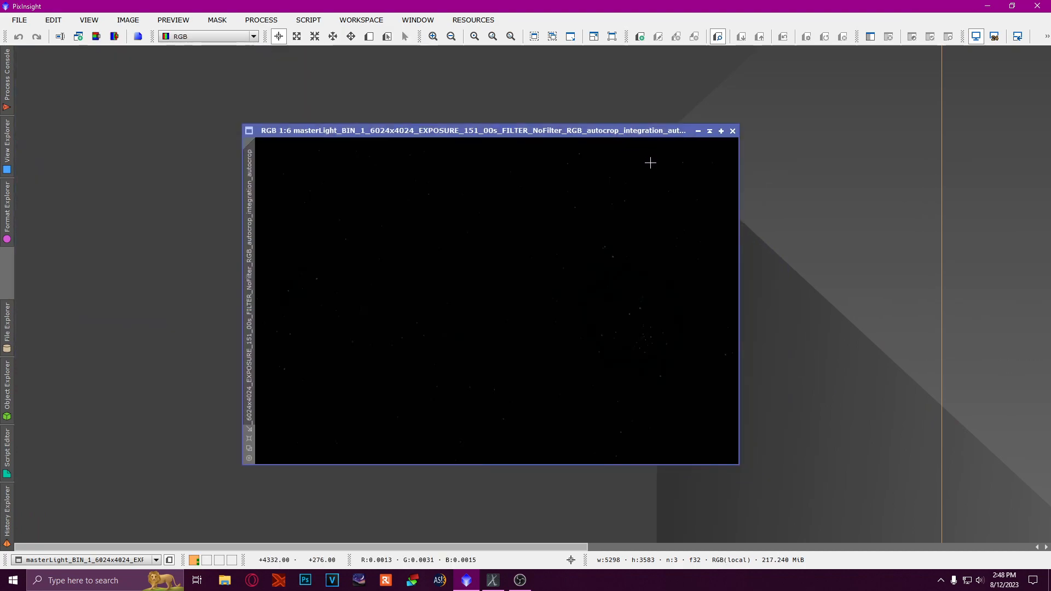
drag(521, 130, 516, 126)
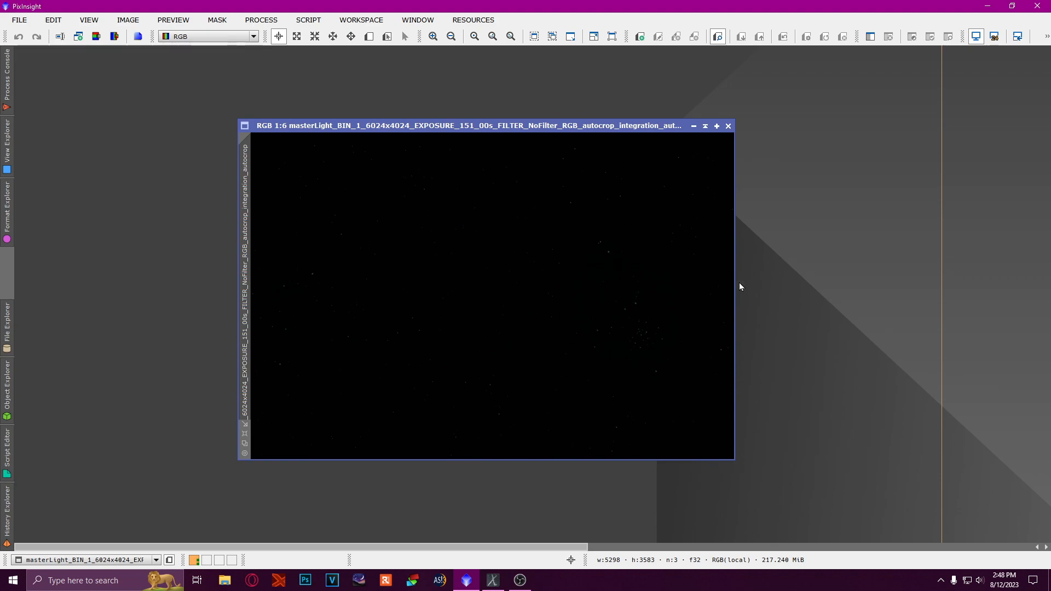
drag(403, 125, 340, 119)
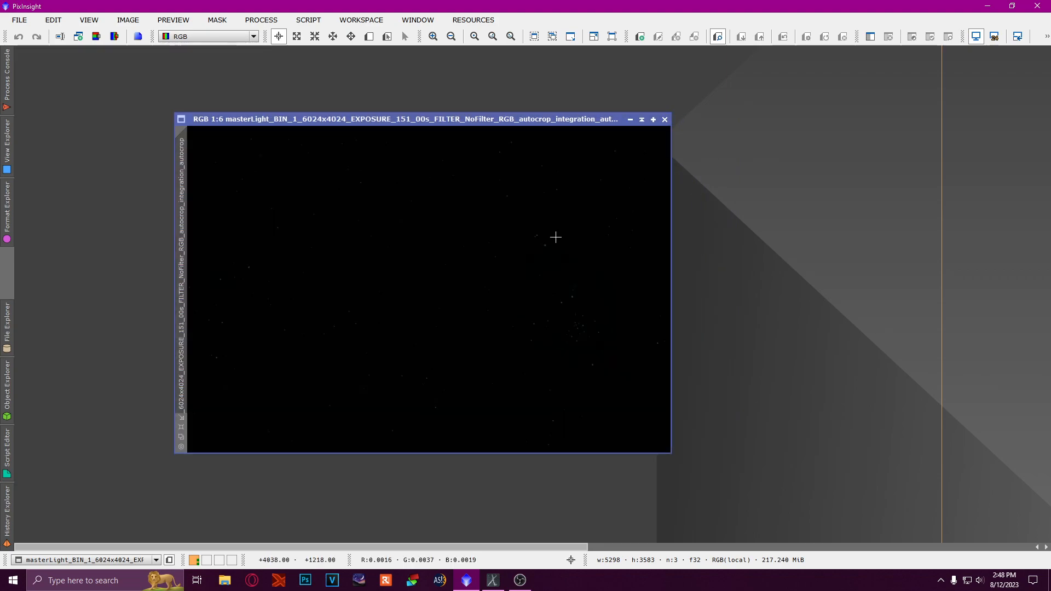
drag(494, 119, 428, 119)
click(1045, 36)
click(1013, 58)
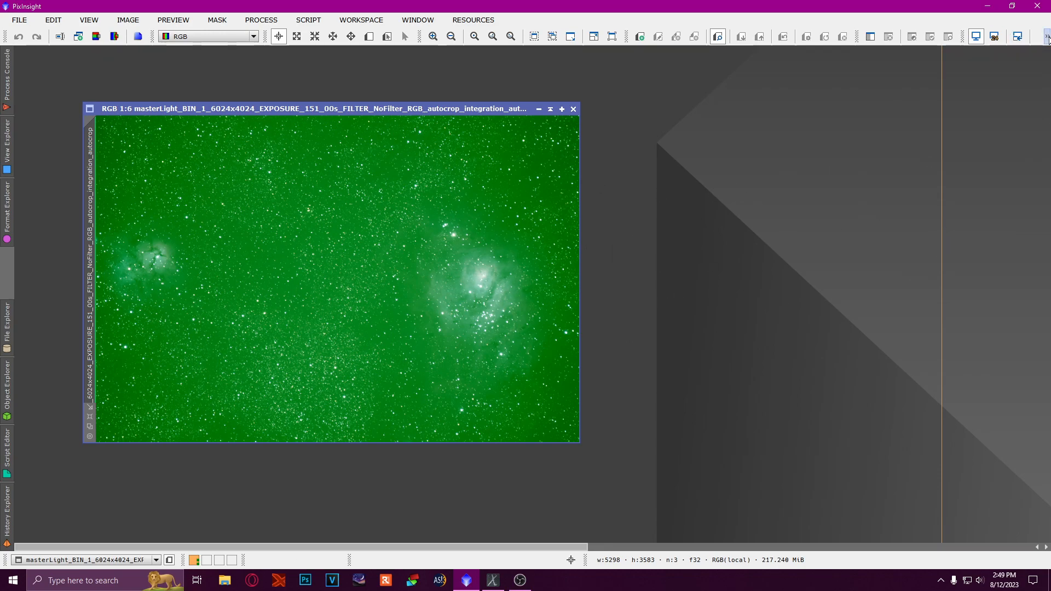
Step: Load the saved process icons into the workspace and move the whole set well clear of the image window
right_click(666, 206)
mouse_move(810, 274)
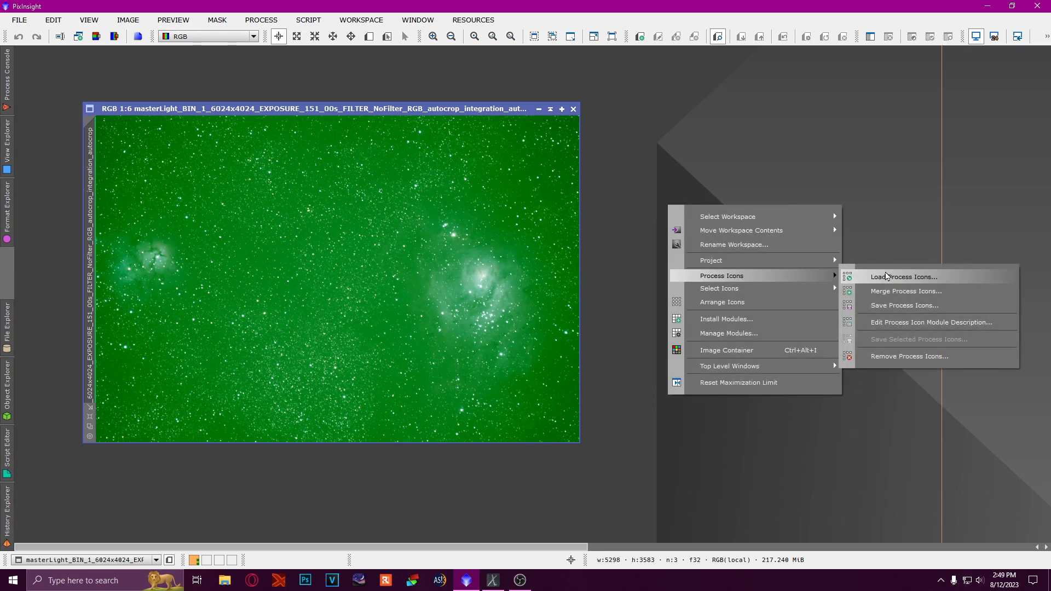
click(875, 274)
drag(837, 419, 970, 172)
drag(911, 158, 680, 155)
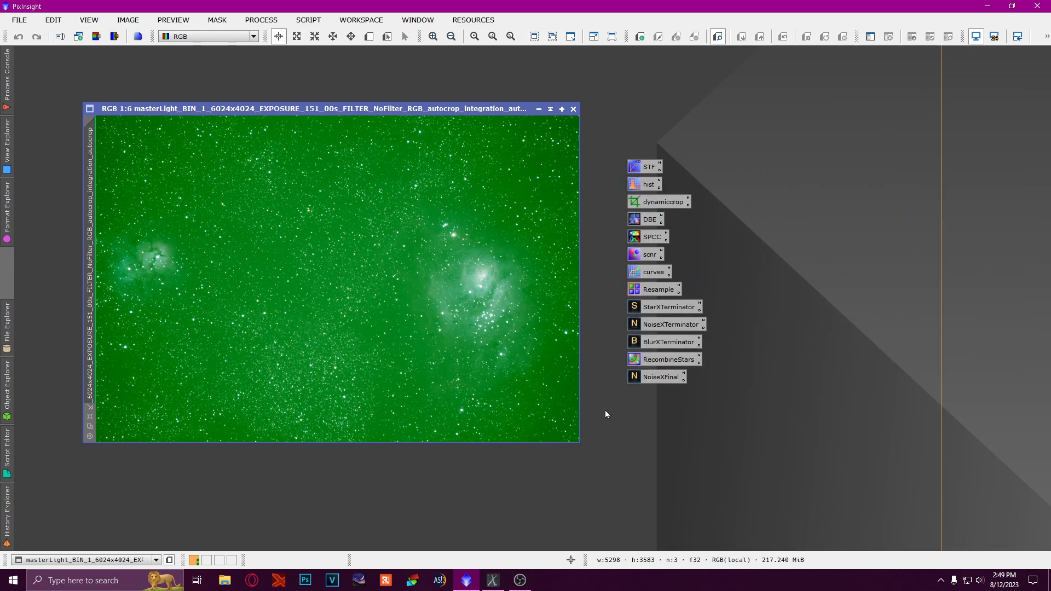
drag(604, 407, 728, 90)
drag(640, 171, 960, 130)
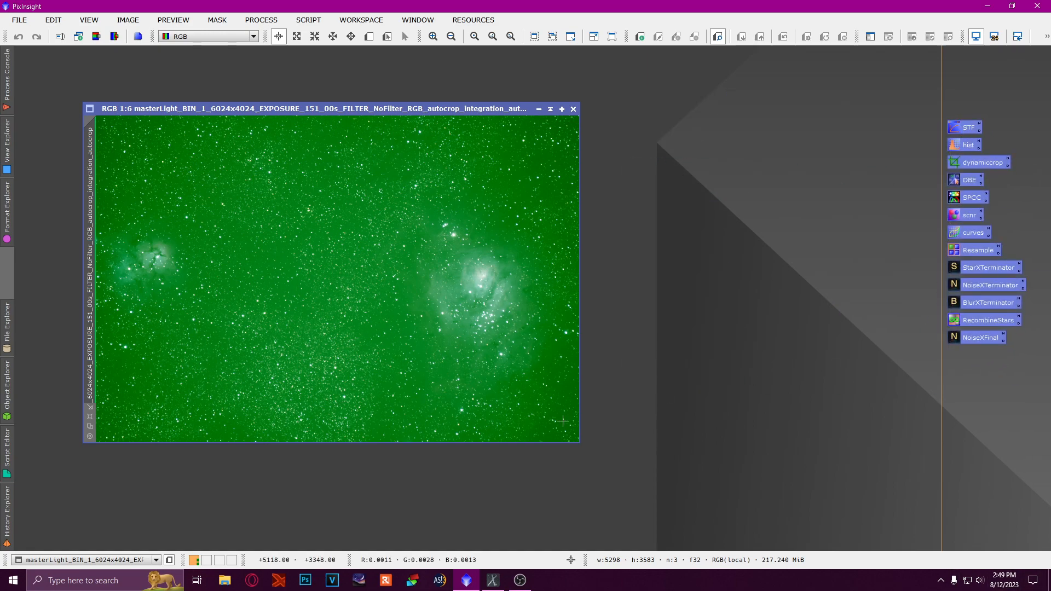
click(802, 386)
Step: View the image's current stretch in the ScreenTransferFunction process and close it
double_click(967, 128)
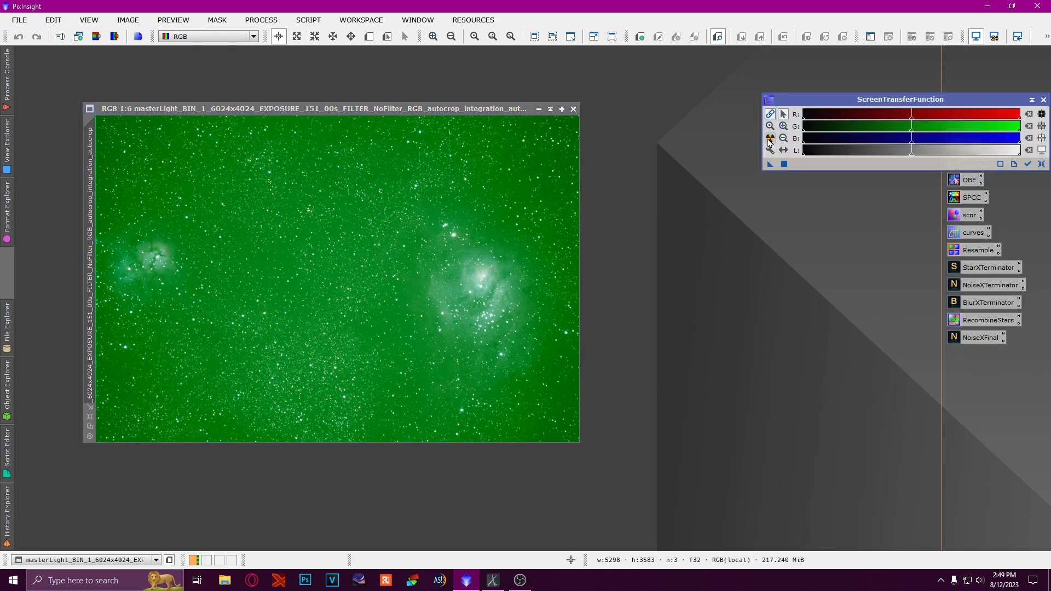
click(193, 253)
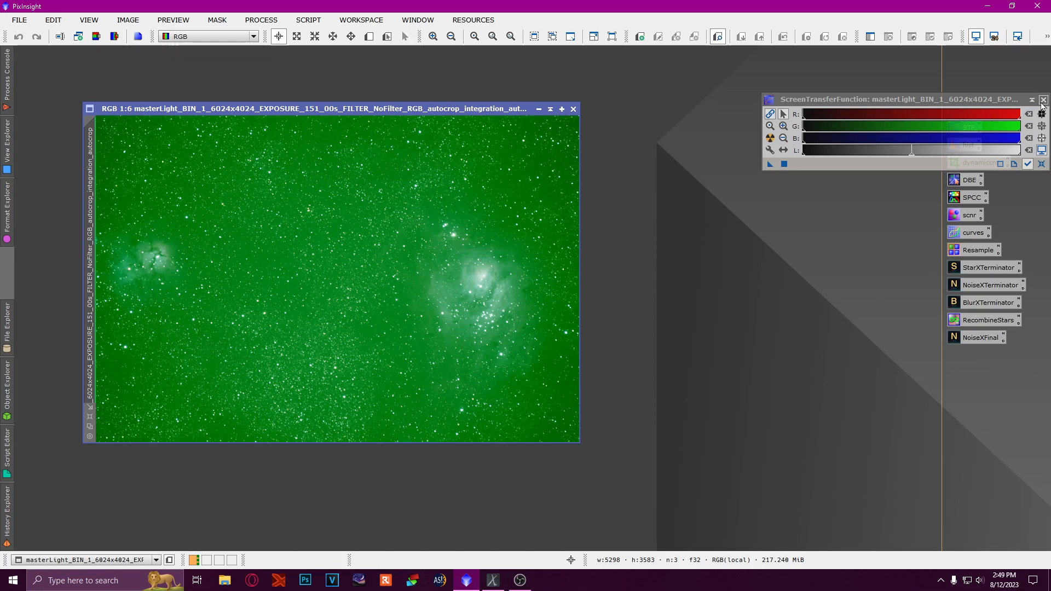
click(1042, 100)
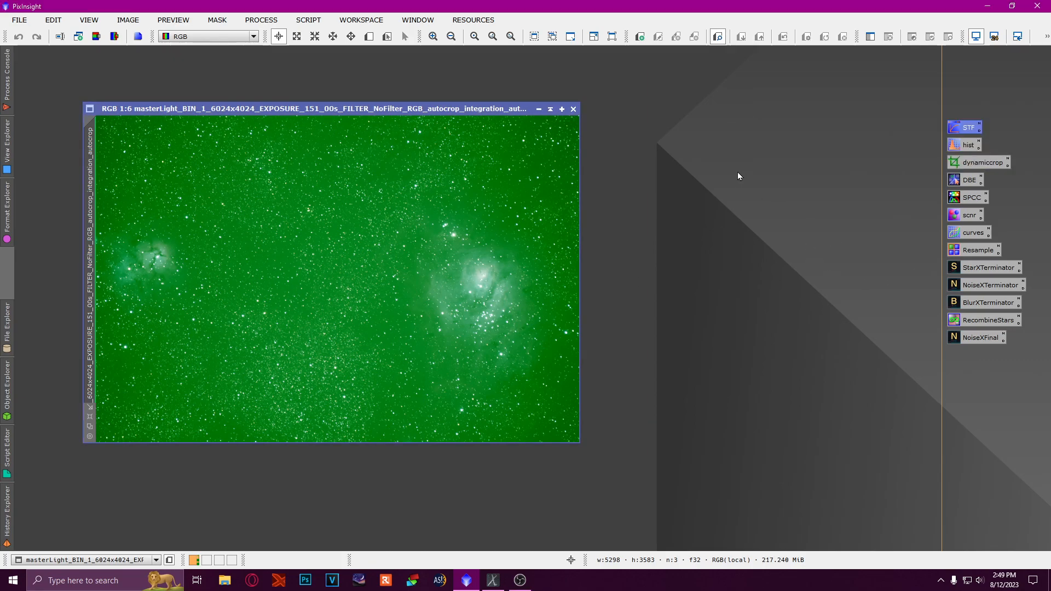
Step: Open SpectrophotometricColorCalibration beside the image and draw a preview about 51 × 48 pixels over a starless background patch
double_click(971, 203)
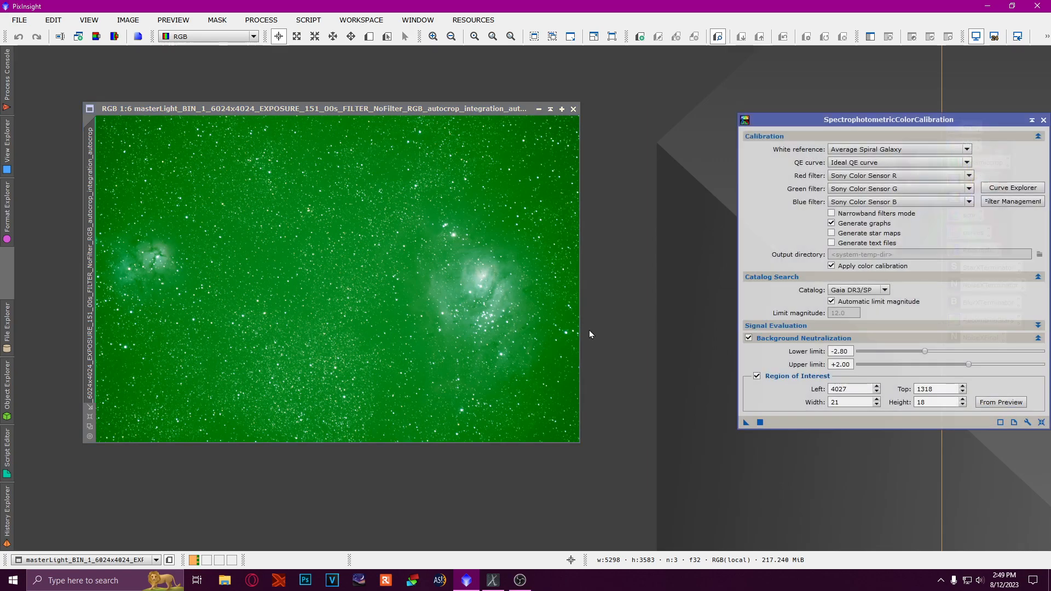
drag(925, 119, 784, 148)
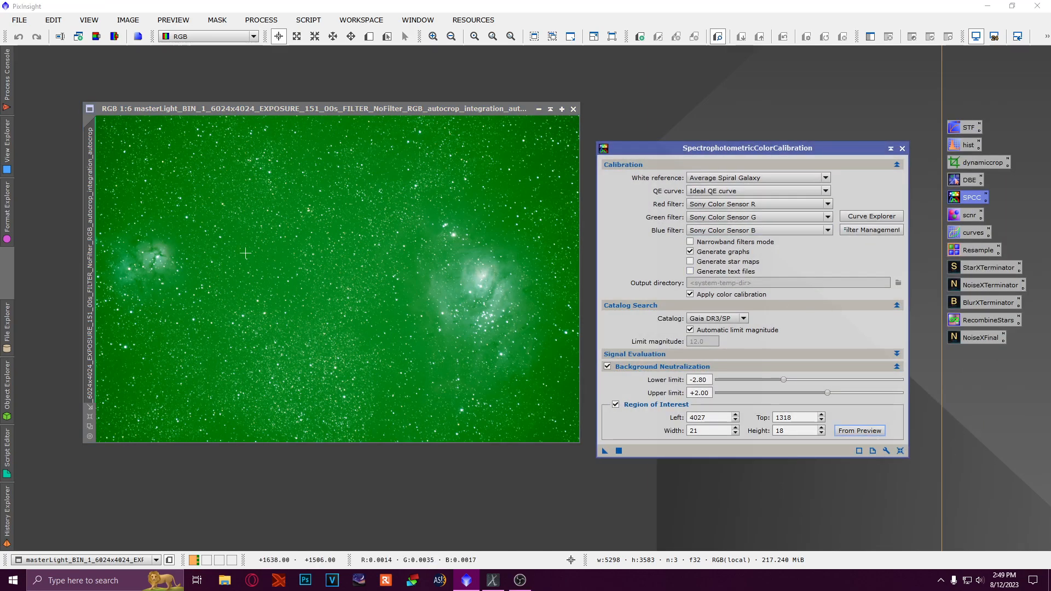
scroll(440, 363, up, 7)
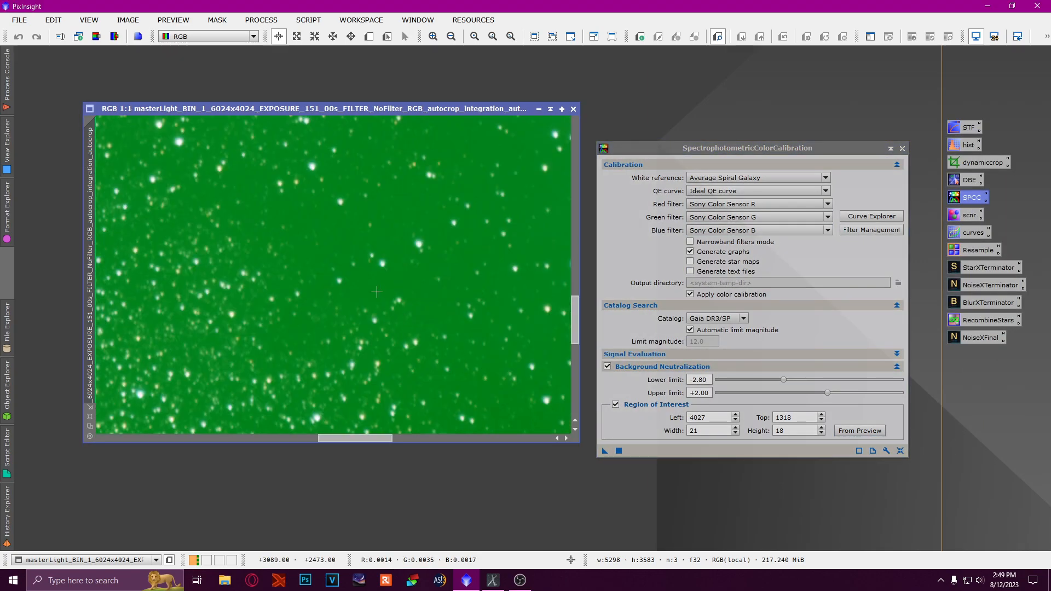
scroll(409, 304, up, 1)
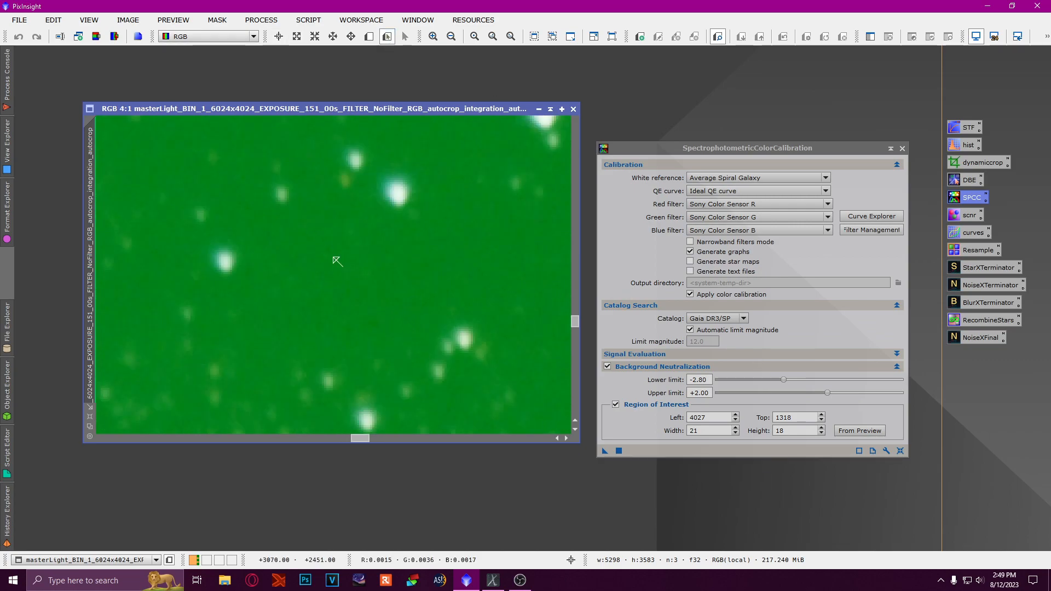
click(369, 36)
drag(307, 246, 415, 351)
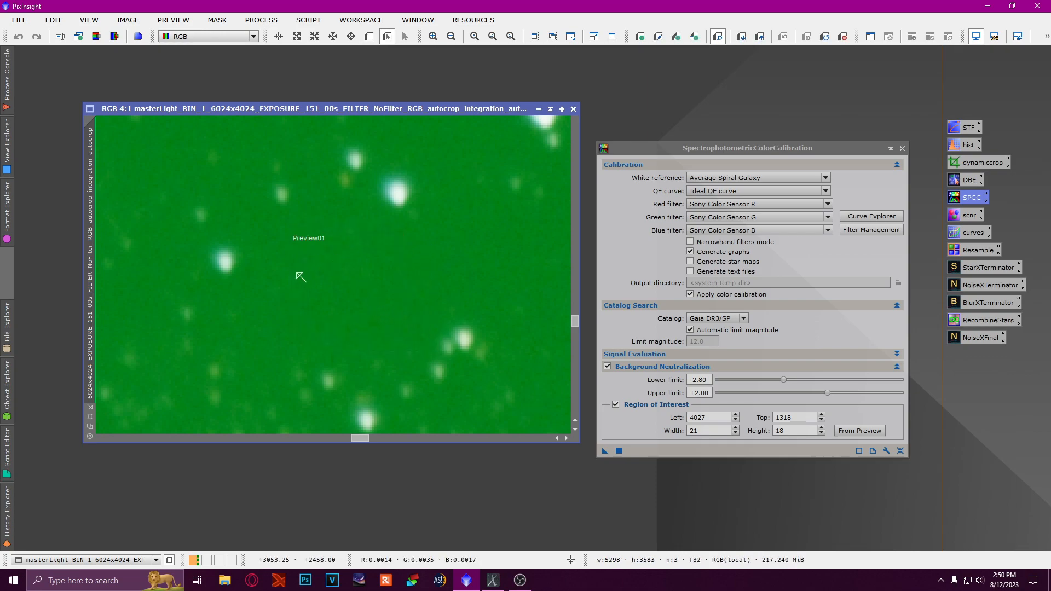
Step: Set the background neutralization region of interest from Preview01, at left 3051, top 2440, width 51, height 48
scroll(386, 323, down, 3)
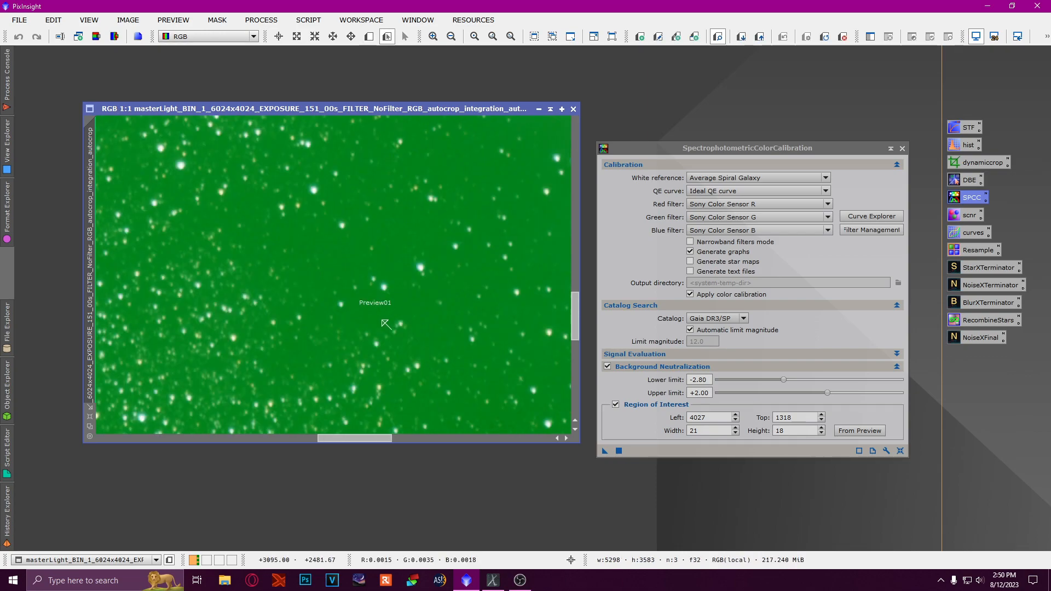
scroll(386, 323, down, 6)
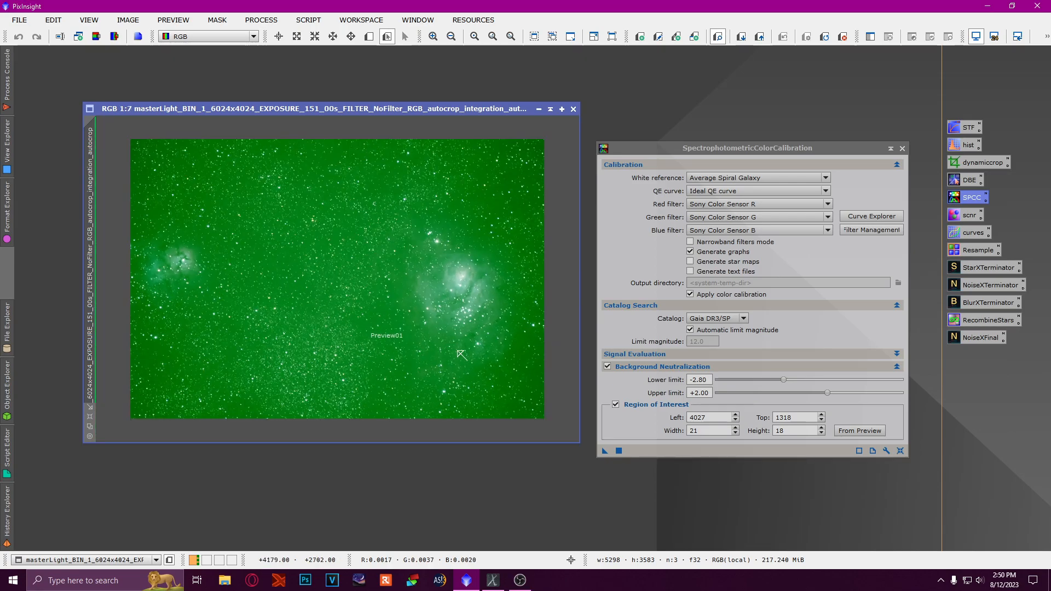
click(859, 430)
click(422, 282)
click(428, 301)
click(460, 301)
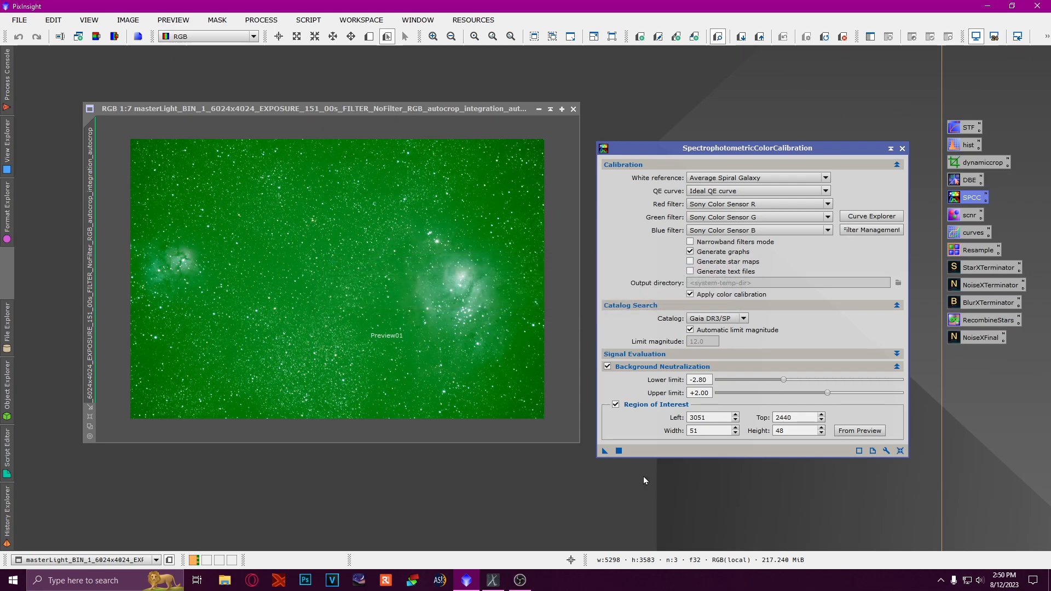
Step: Apply SpectrophotometricColorCalibration to the master light image and close the white balance graphs
drag(605, 451, 383, 235)
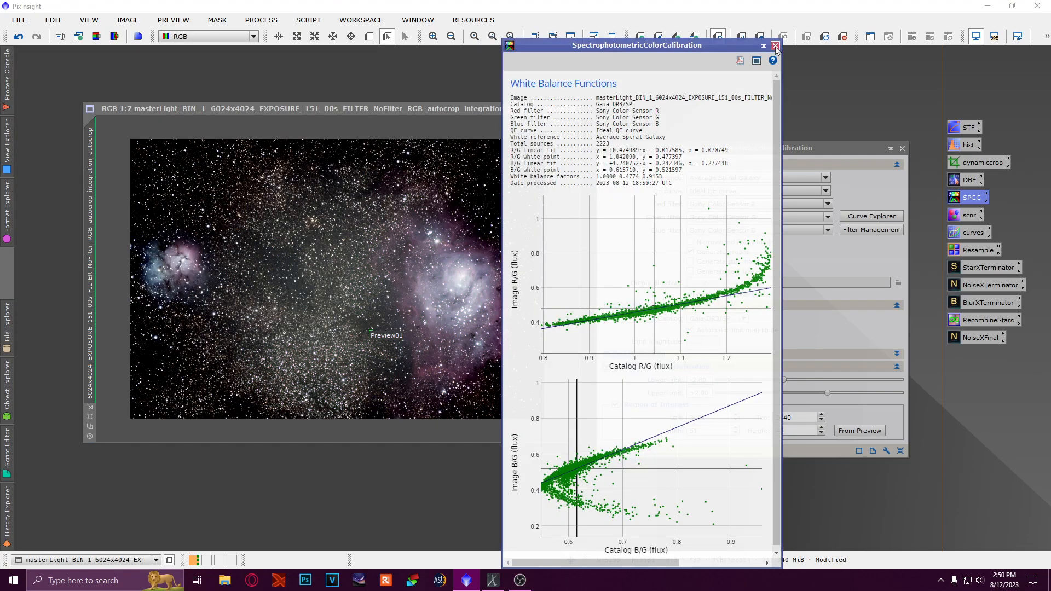
click(678, 155)
drag(678, 155, 683, 147)
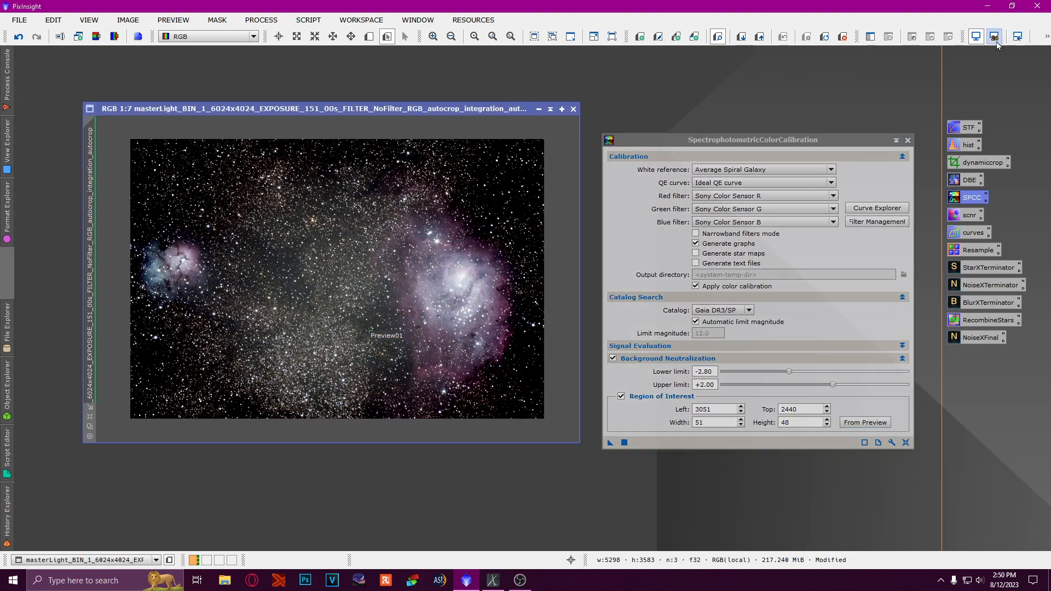
Step: Reset the image's screen stretch to show its linear data and close SpectrophotometricColorCalibration
click(1046, 37)
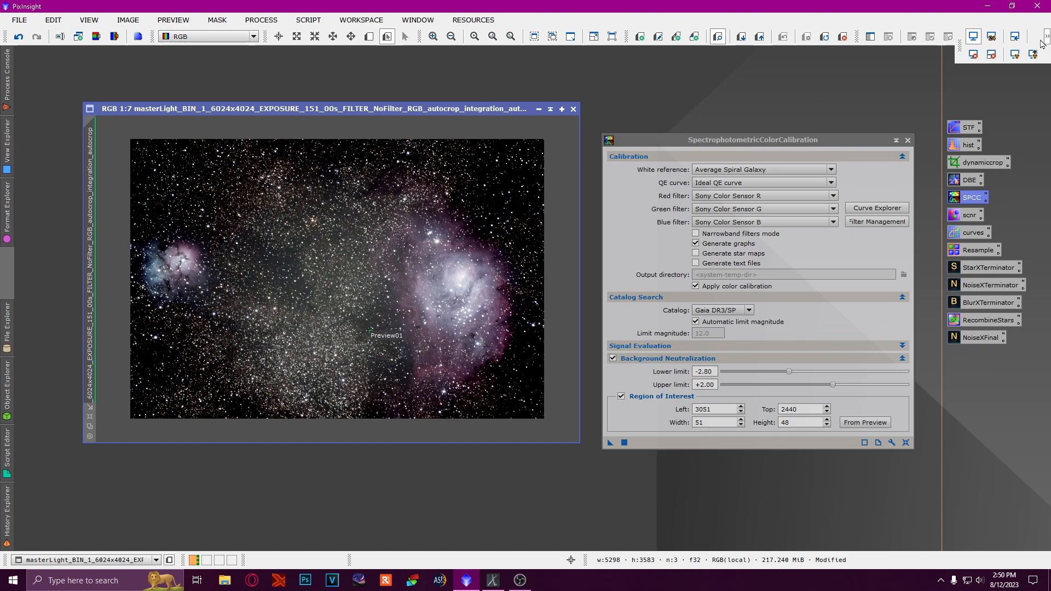
click(973, 56)
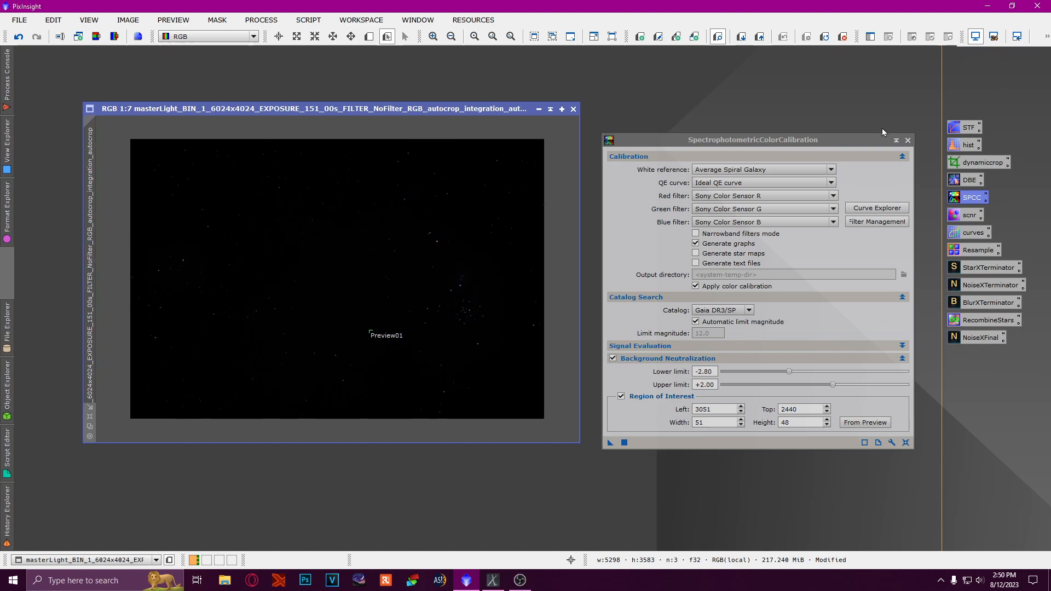
click(855, 145)
click(907, 140)
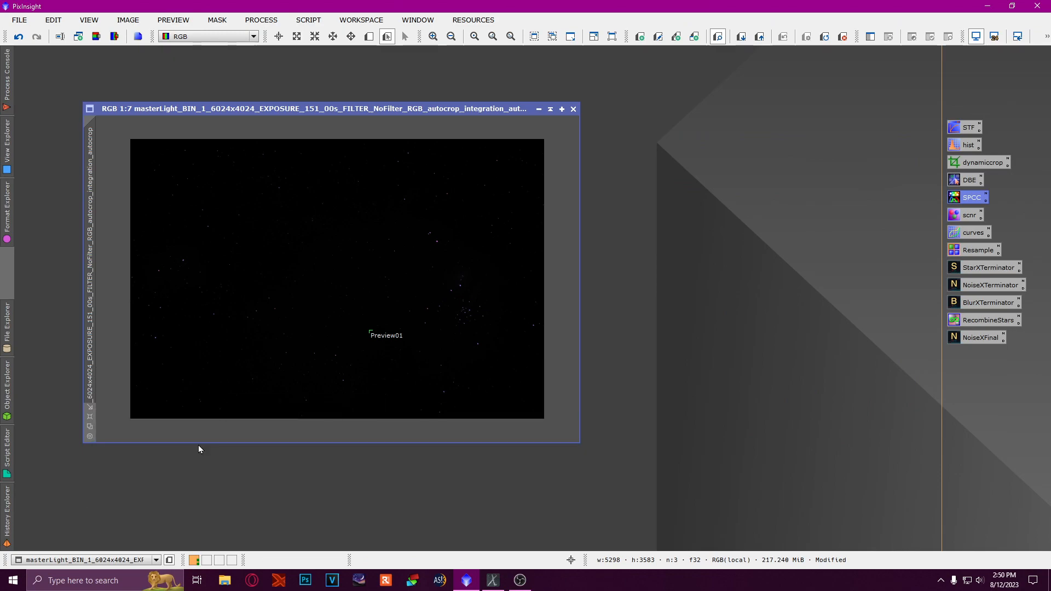
Step: Enlarge the image window vertically and delete Preview01 from the image
drag(200, 442, 201, 522)
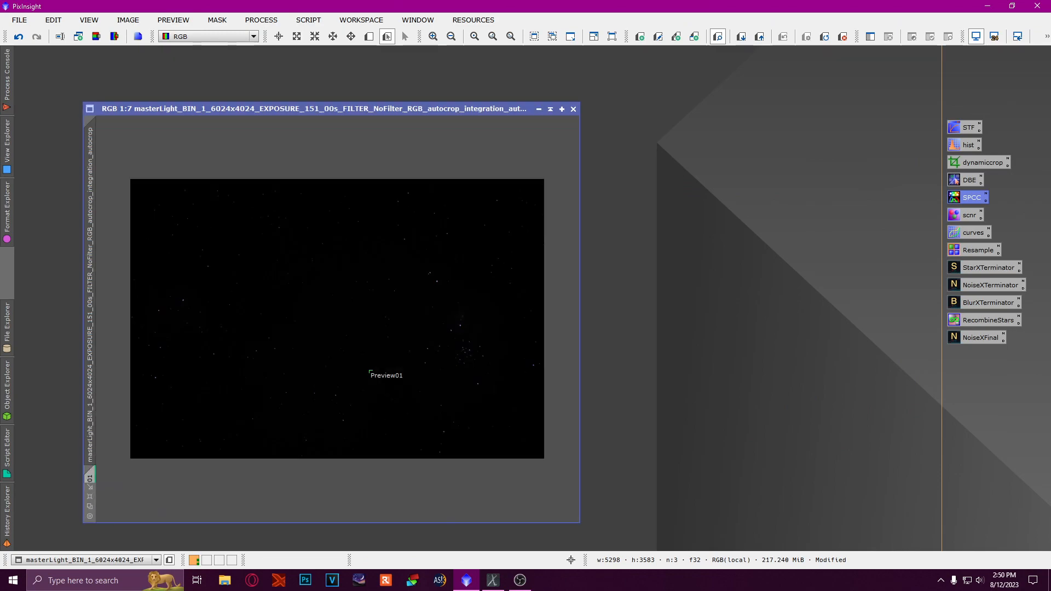
right_click(95, 477)
click(137, 432)
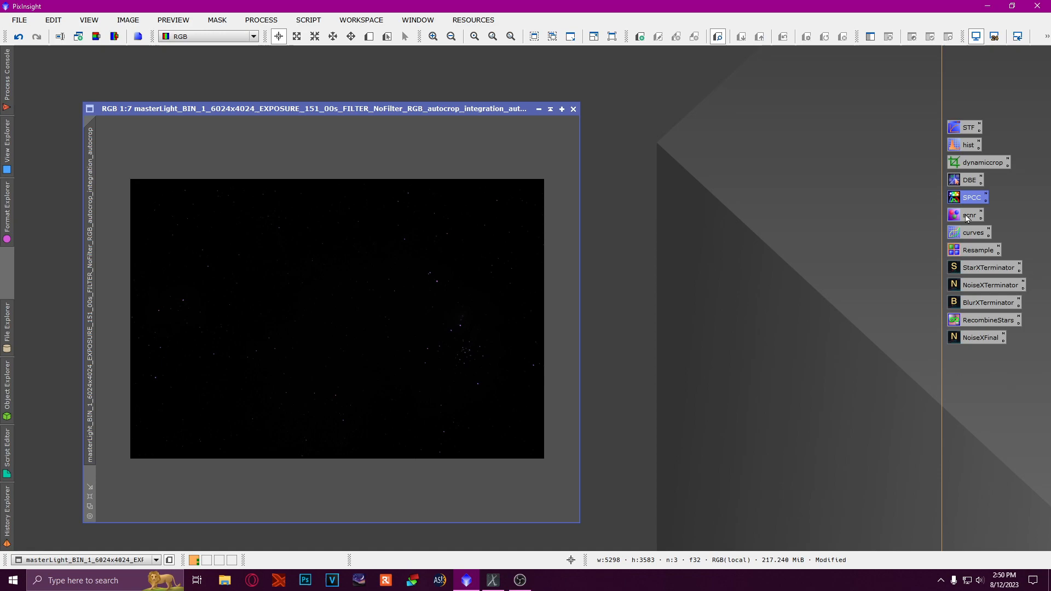
Step: Open HistogramTransformation with a resized real-time preview and select the master light image as its view
double_click(968, 145)
drag(367, 109, 454, 96)
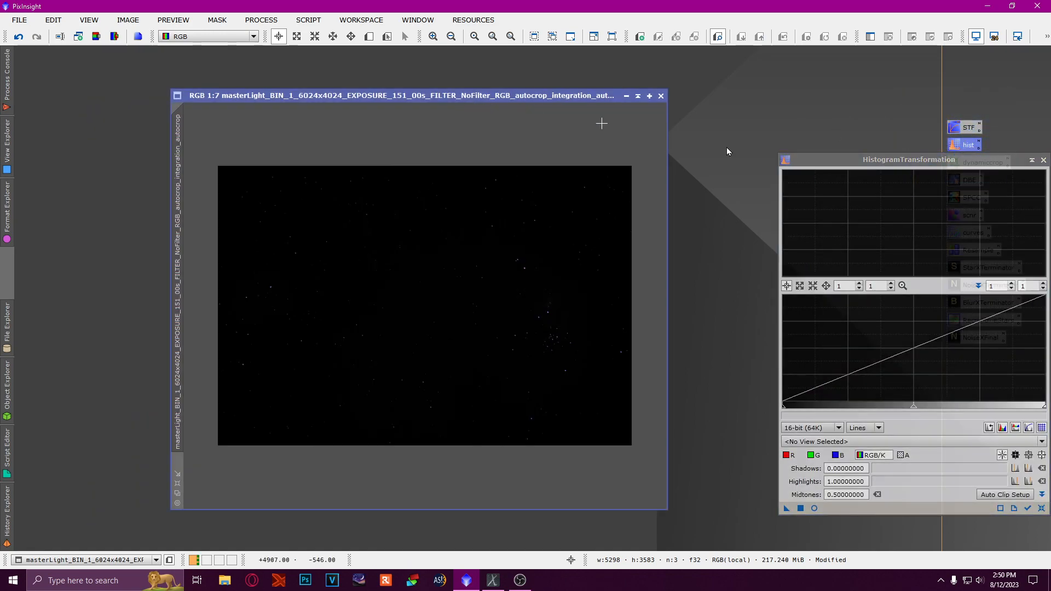
click(725, 457)
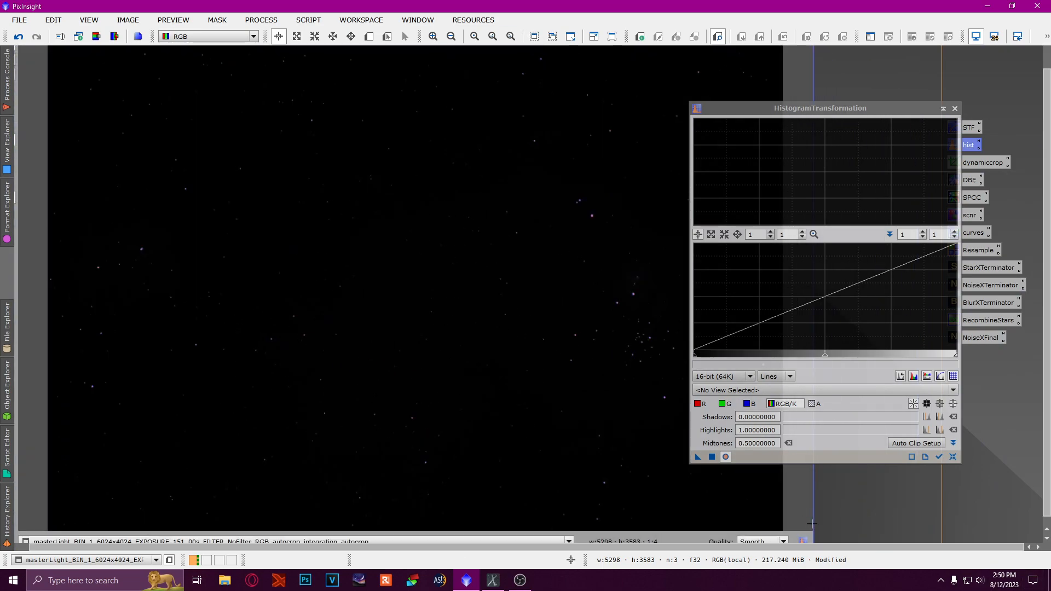
drag(812, 524, 528, 520)
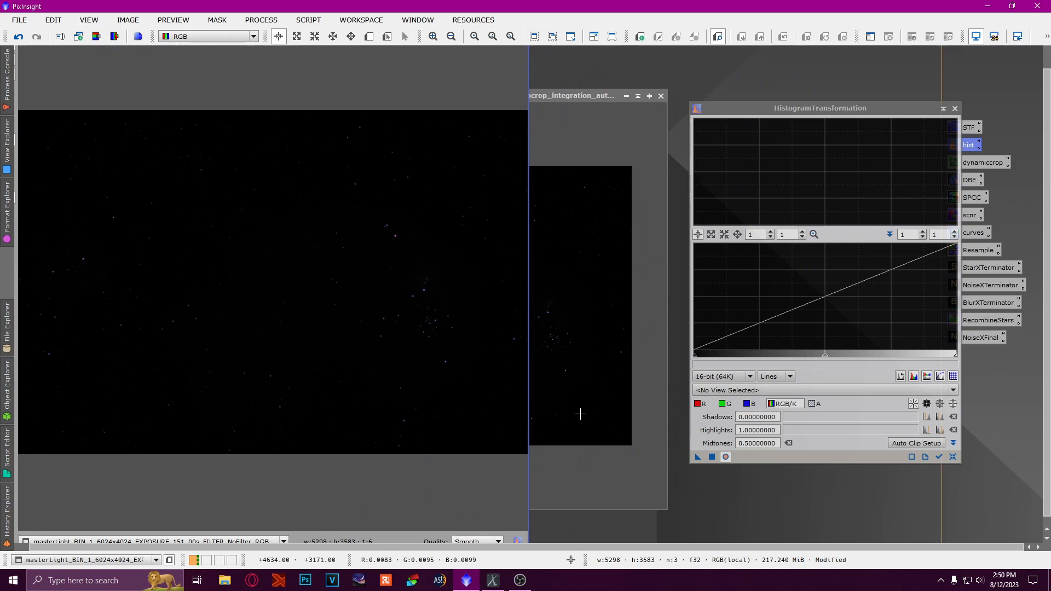
click(754, 393)
click(766, 402)
Step: Stretch the image in two HistogramTransformation passes, the first with midtones about 0.0229, resetting the settings after each pass
drag(825, 355, 699, 355)
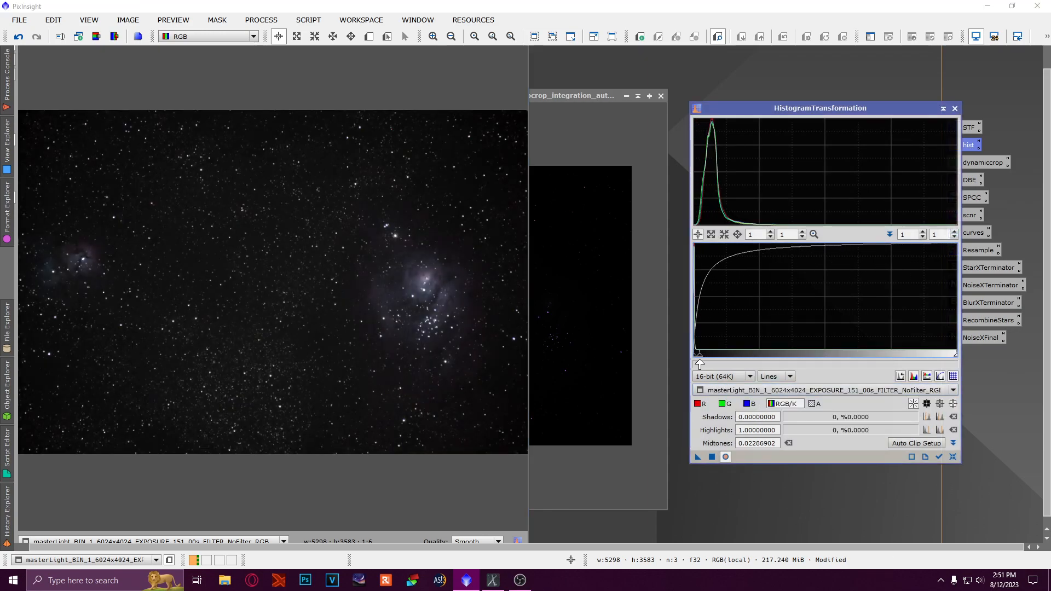
click(952, 456)
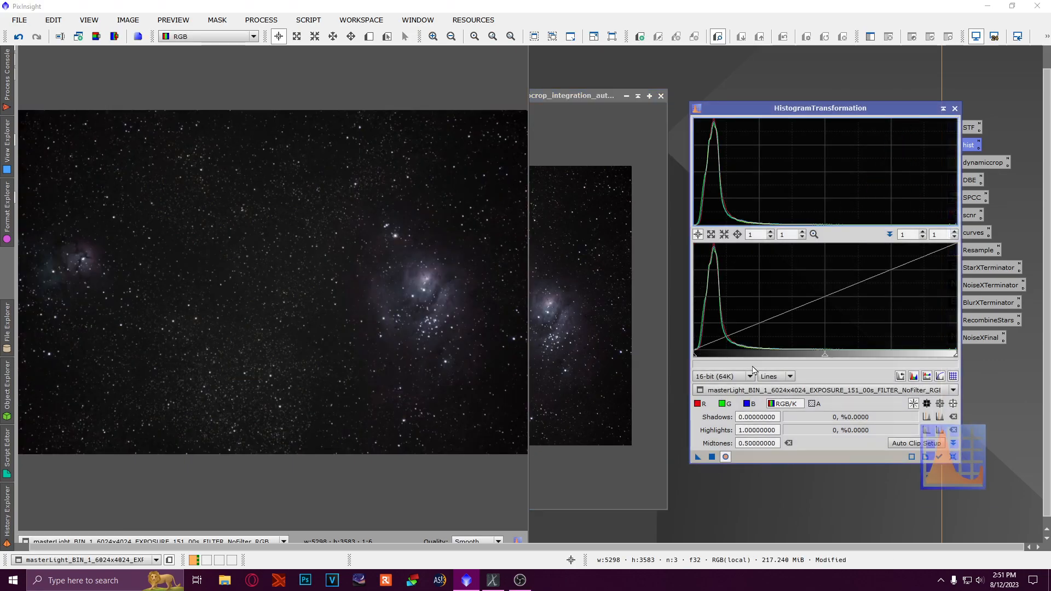
drag(825, 355, 745, 356)
drag(697, 458, 614, 404)
click(952, 456)
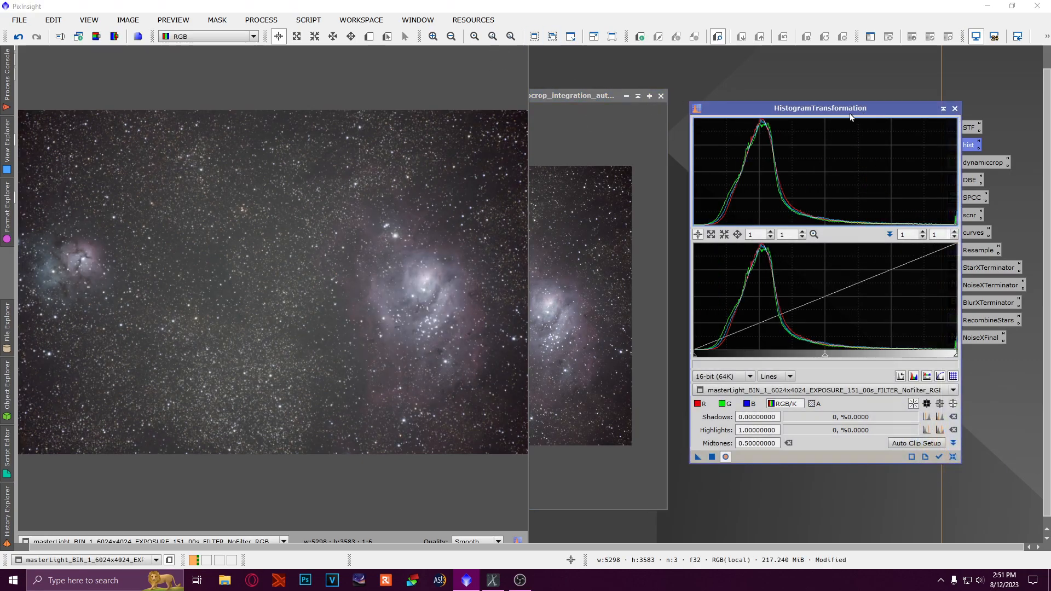
Step: Fit the real-time preview window to the image
right_click(137, 519)
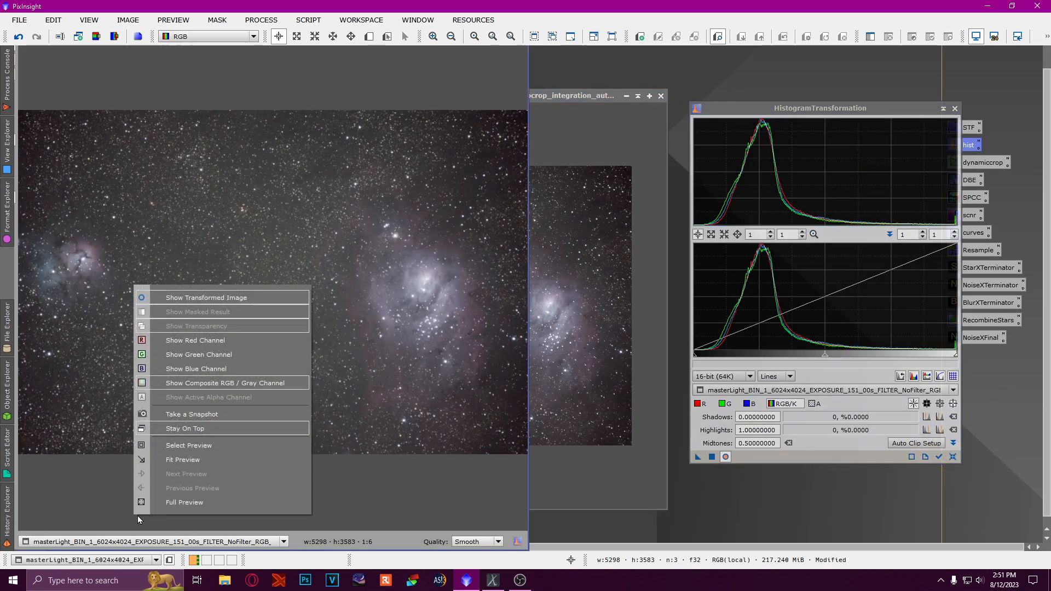
click(207, 461)
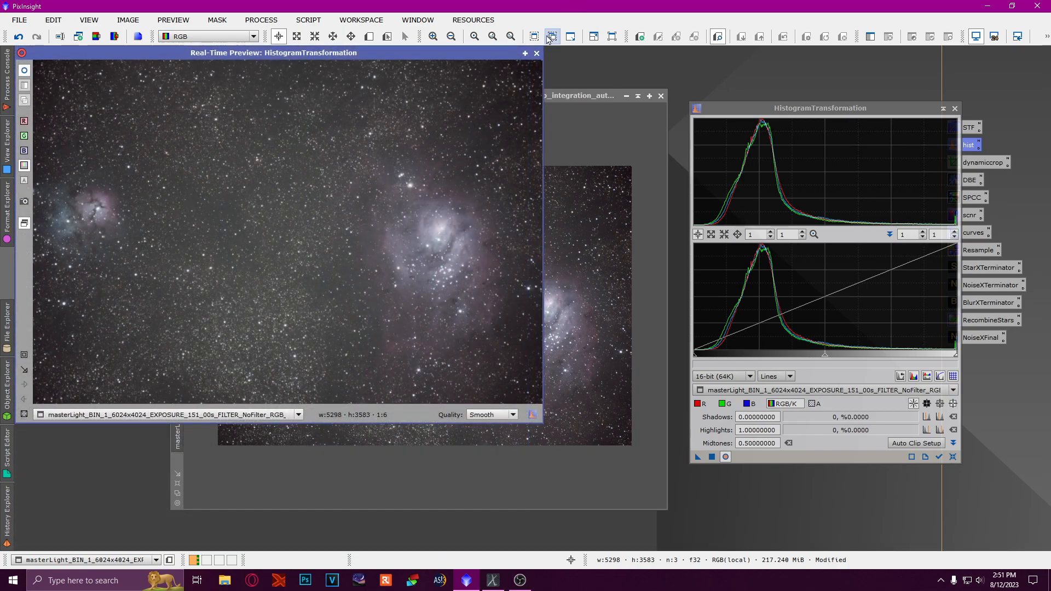
Step: Close the real-time preview and HistogramTransformation, and move the stretched image window toward the middle of the workspace
click(537, 53)
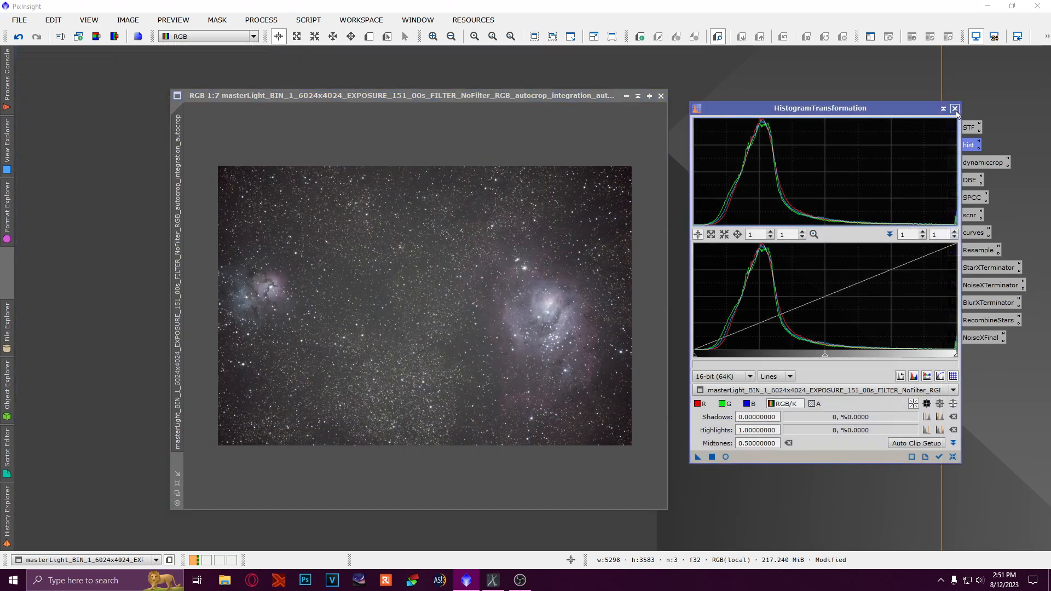
click(955, 109)
drag(501, 99, 561, 92)
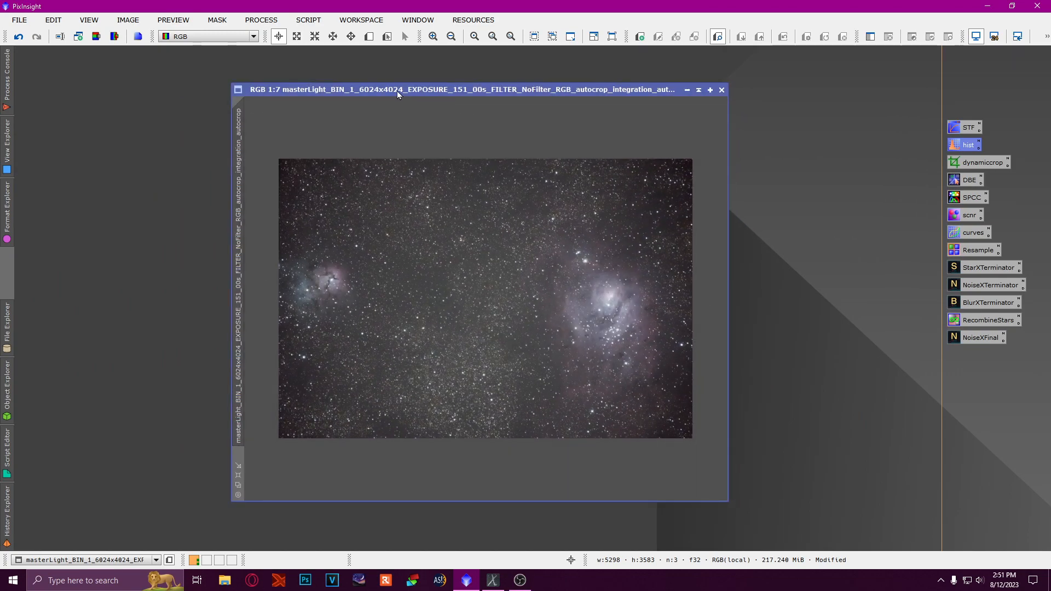
Step: Save the stretched image as a TIFF file named 1 in the Processing Folder
key(ctrl+shift+s)
key(BackSpace)
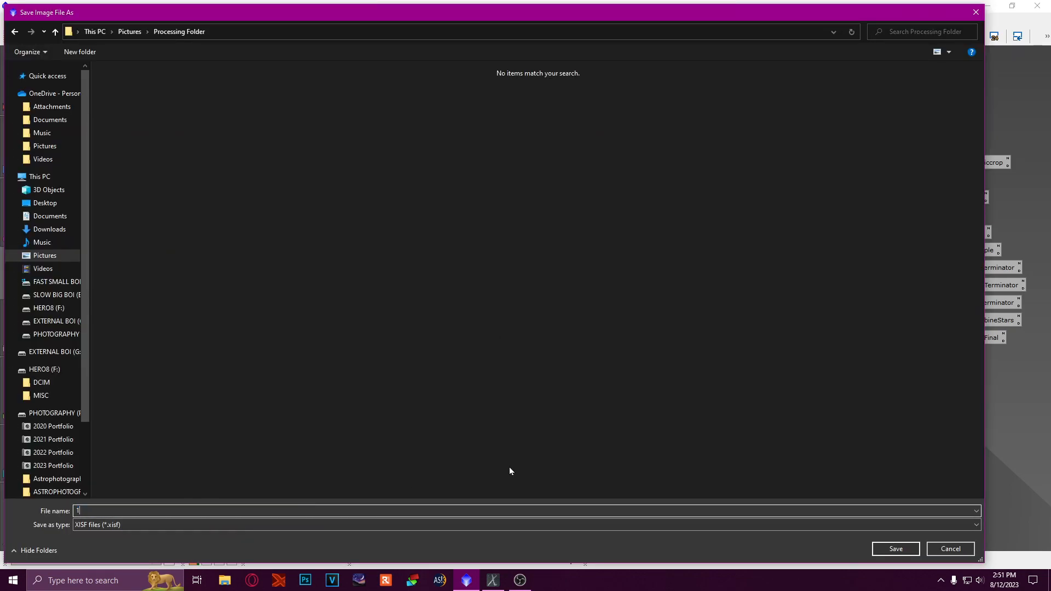
click(116, 524)
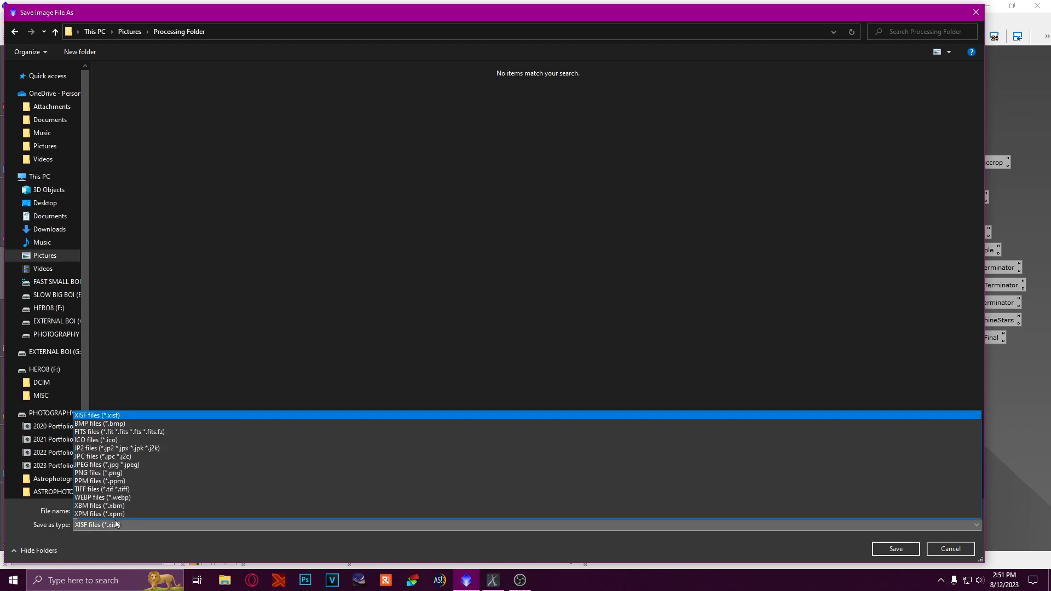
click(102, 489)
click(896, 548)
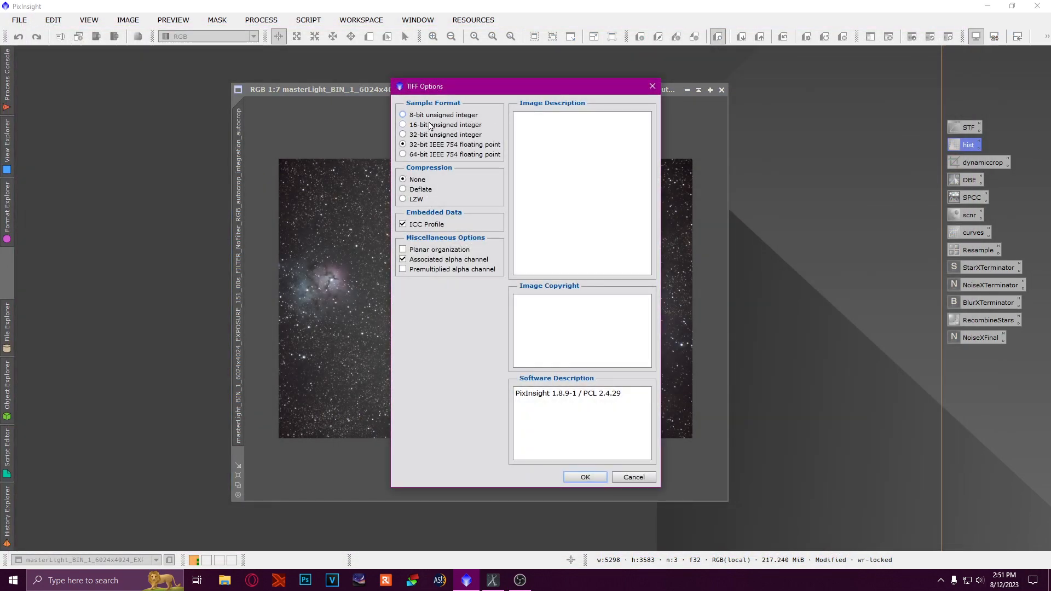
click(586, 474)
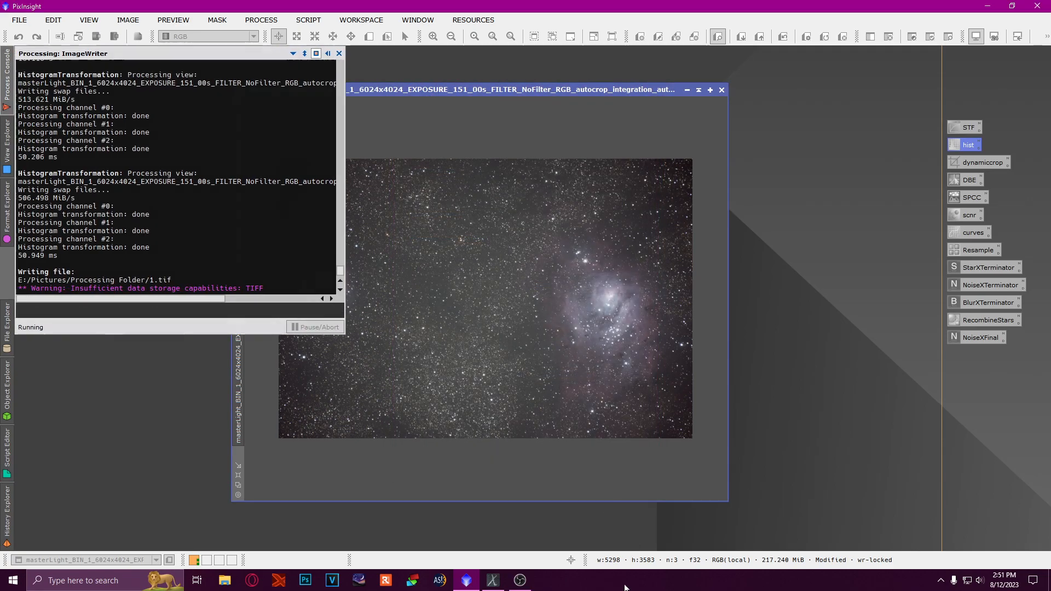
Step: Switch to GraXpert and load the saved image 1.tif
click(492, 579)
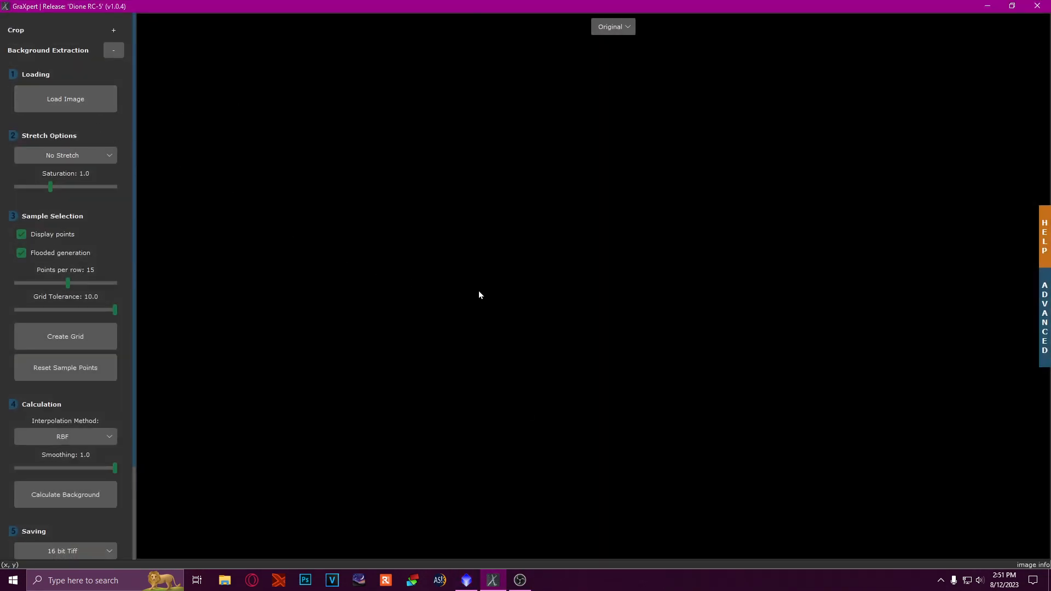
click(90, 96)
double_click(131, 101)
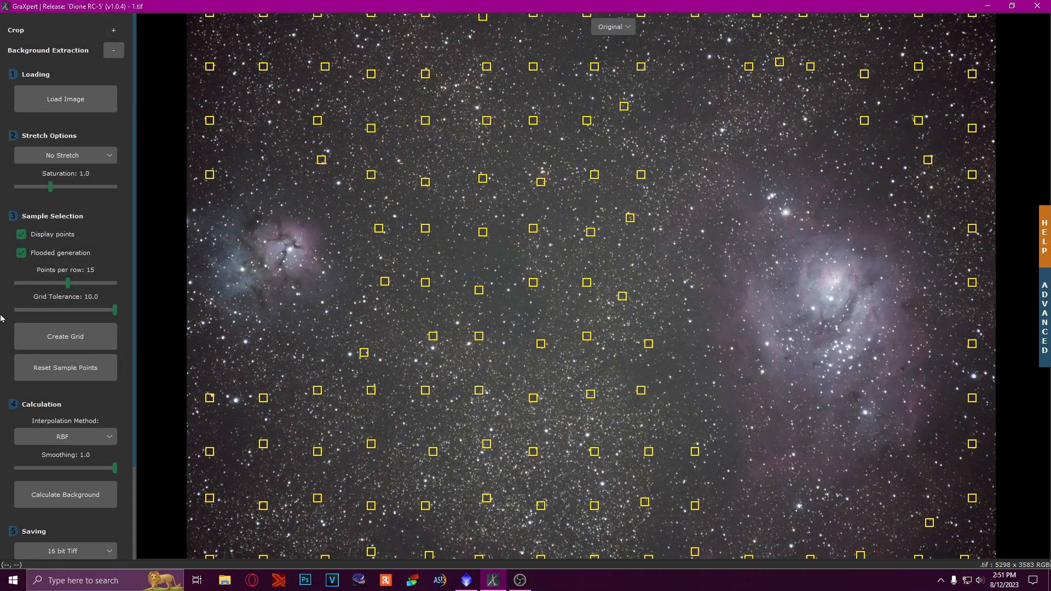
Step: Create a background sample grid, then remove or reposition the sample points on and around the two nebulae
click(75, 340)
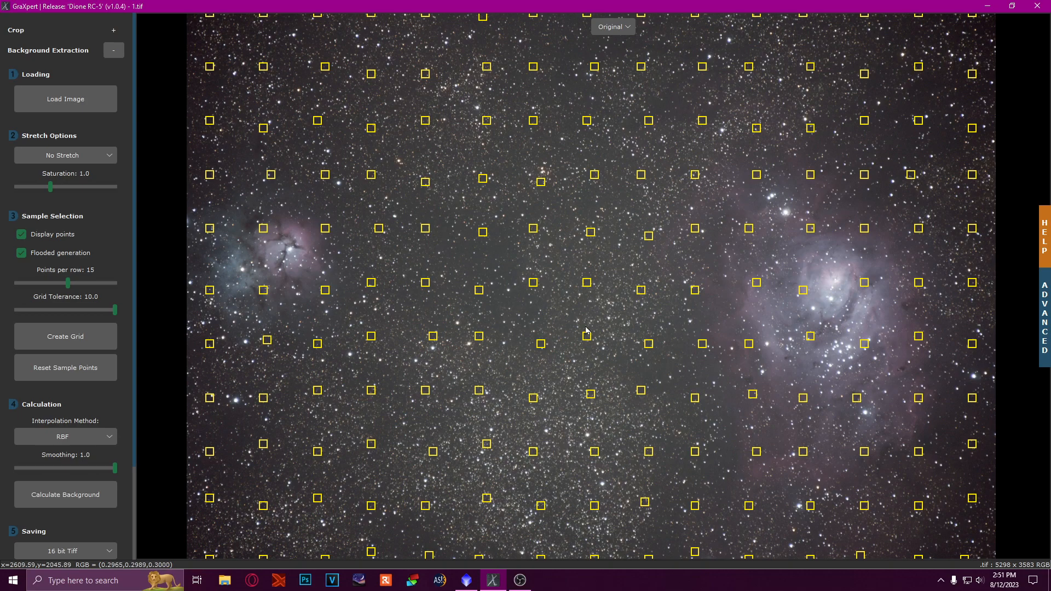
right_click(258, 228)
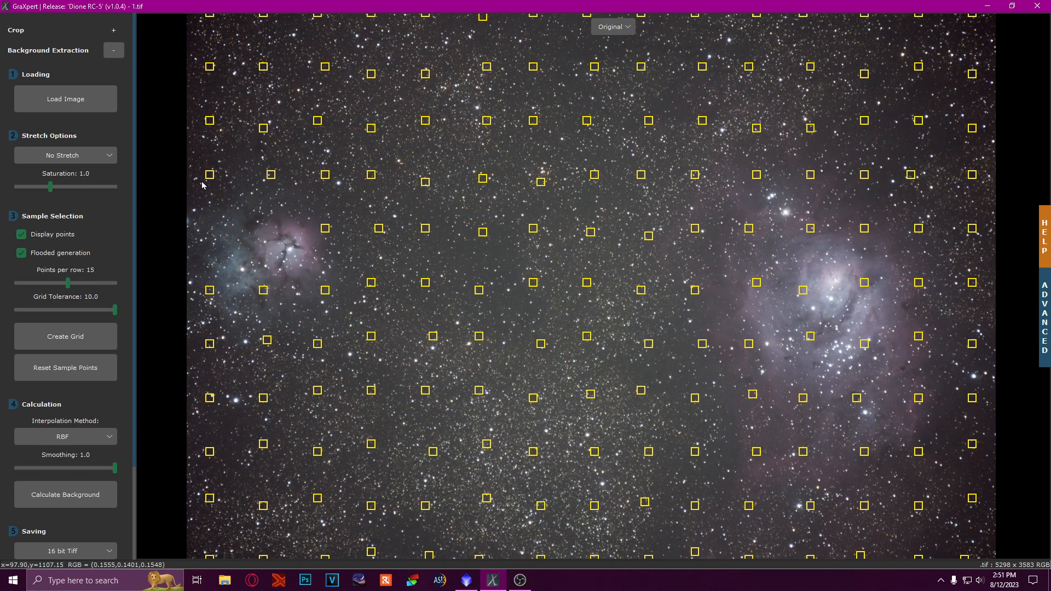
right_click(271, 173)
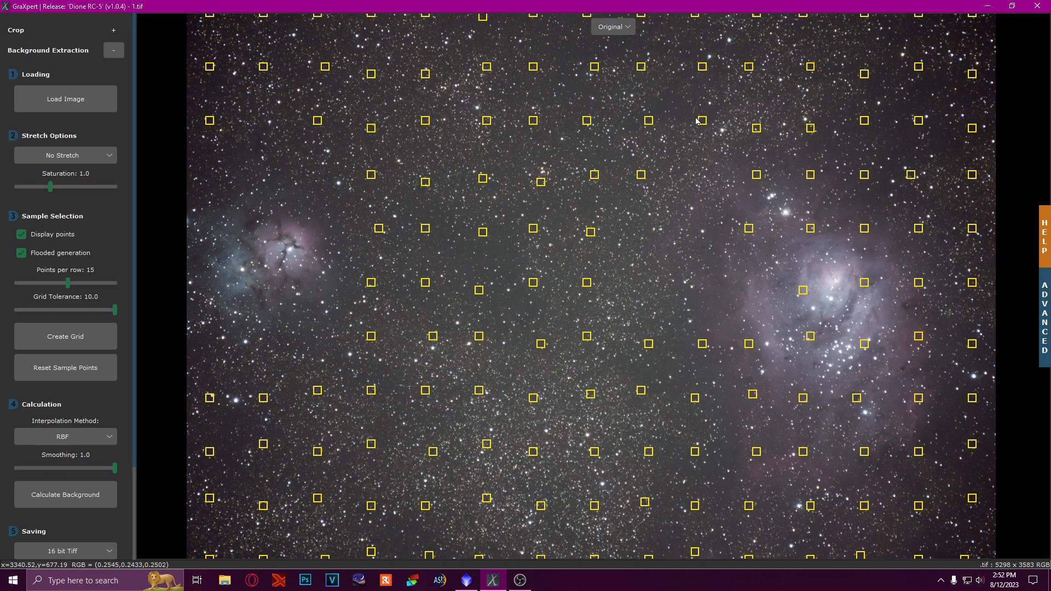
drag(644, 177, 623, 217)
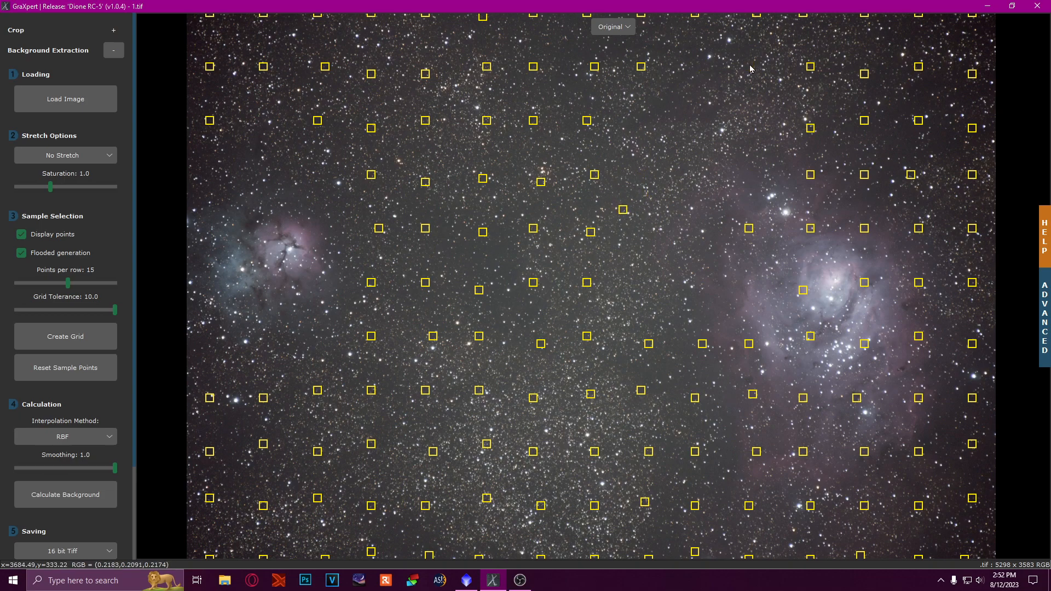
right_click(703, 349)
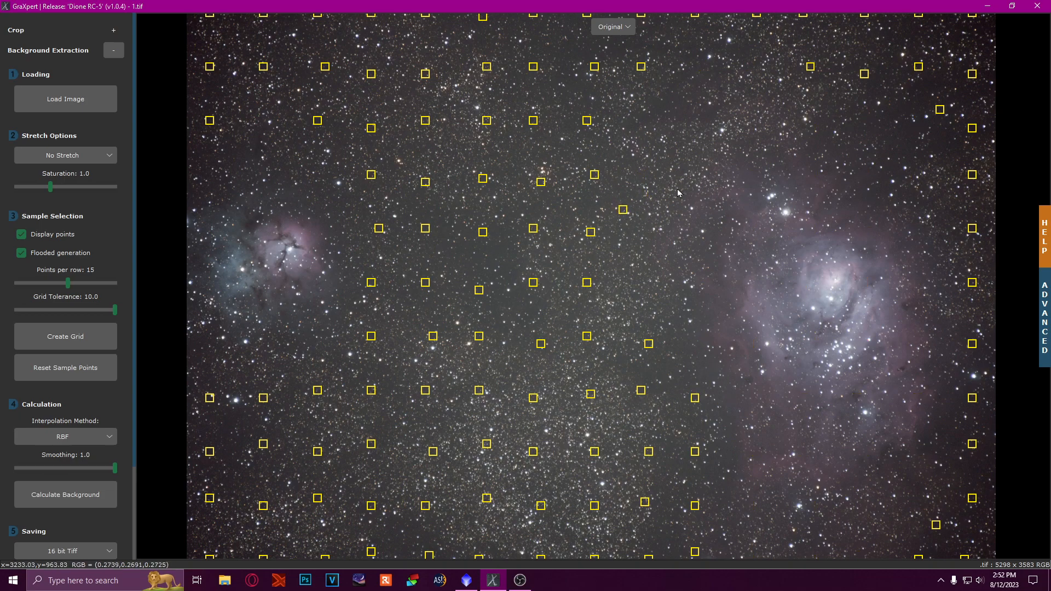
Step: Calculate the background with RBF interpolation and save the processed image as the 16 bit Tiff 1_GraXpert
click(79, 503)
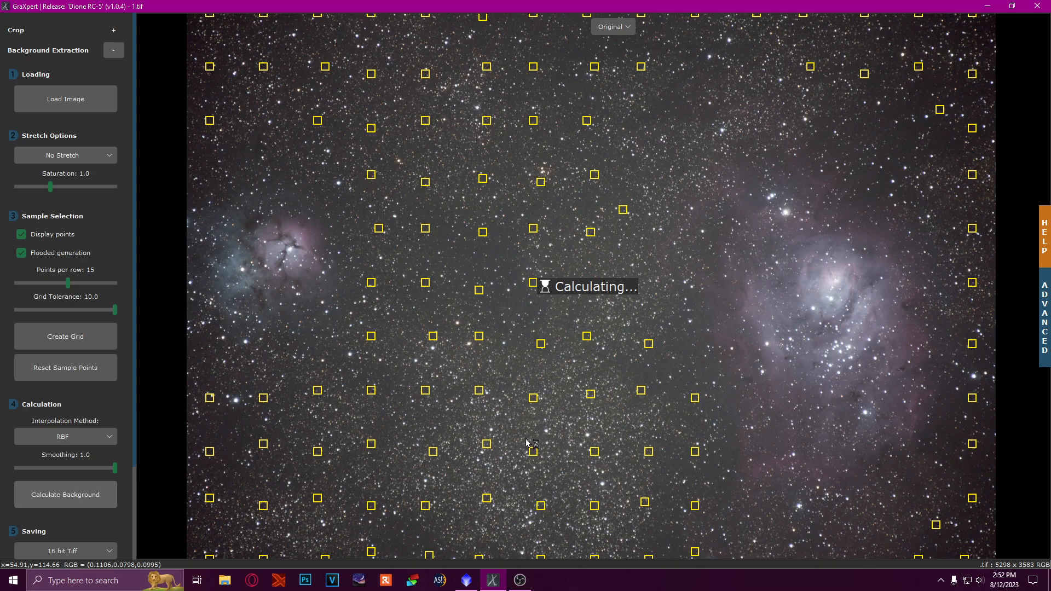
scroll(86, 507, down, 3)
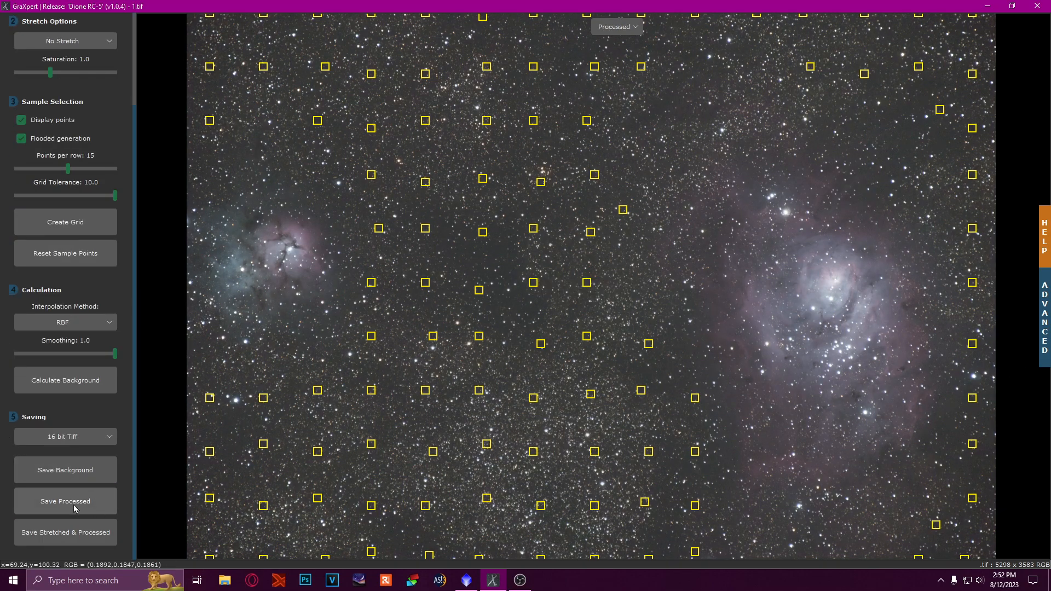
click(66, 502)
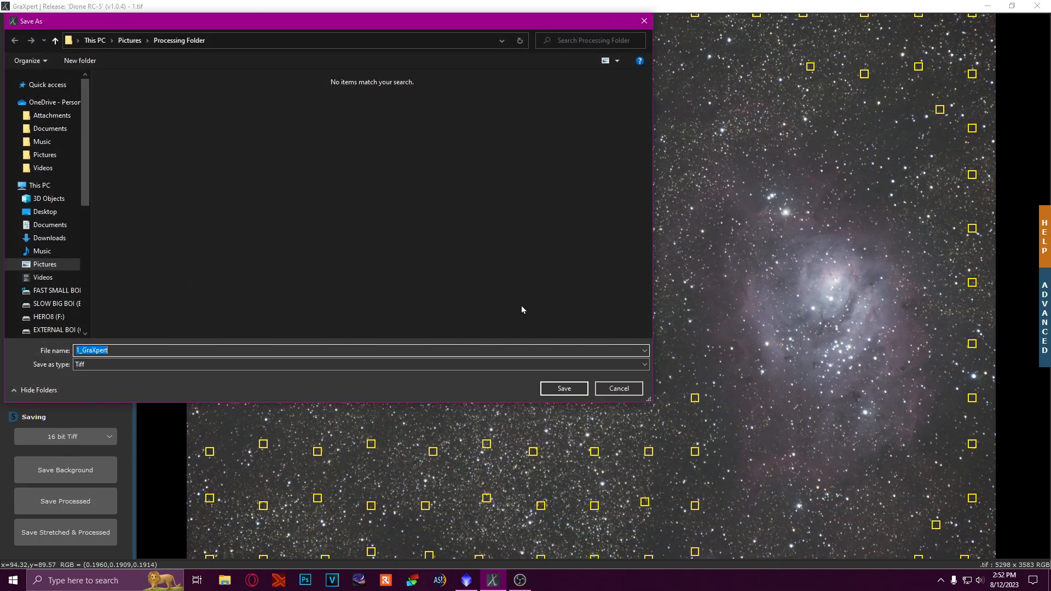
click(563, 388)
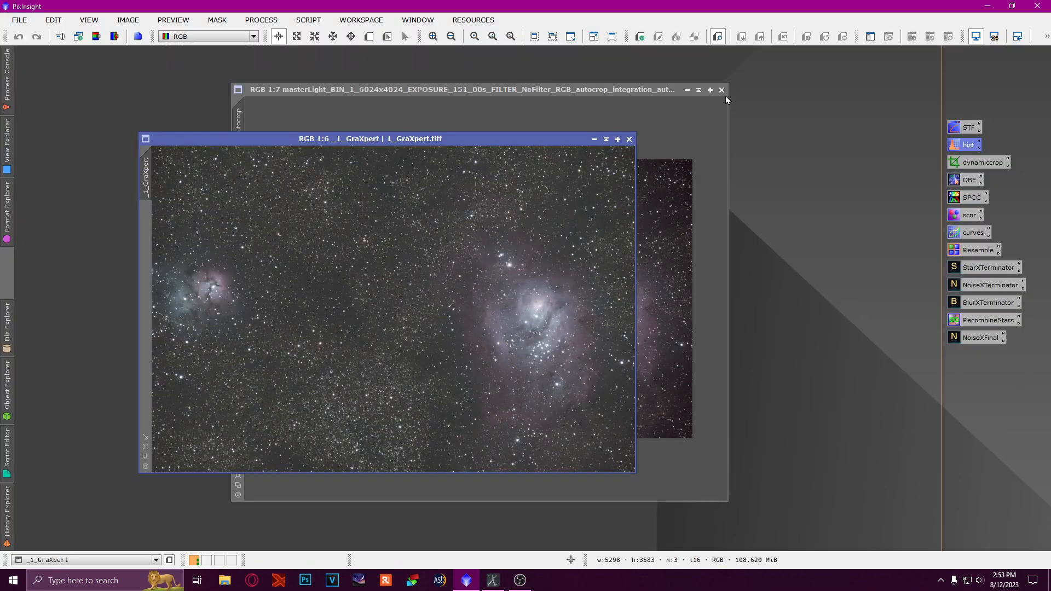
Step: In PixInsight, close the old master light image, then reposition and enlarge the 1_GraXpert.tiff window
click(721, 90)
click(498, 318)
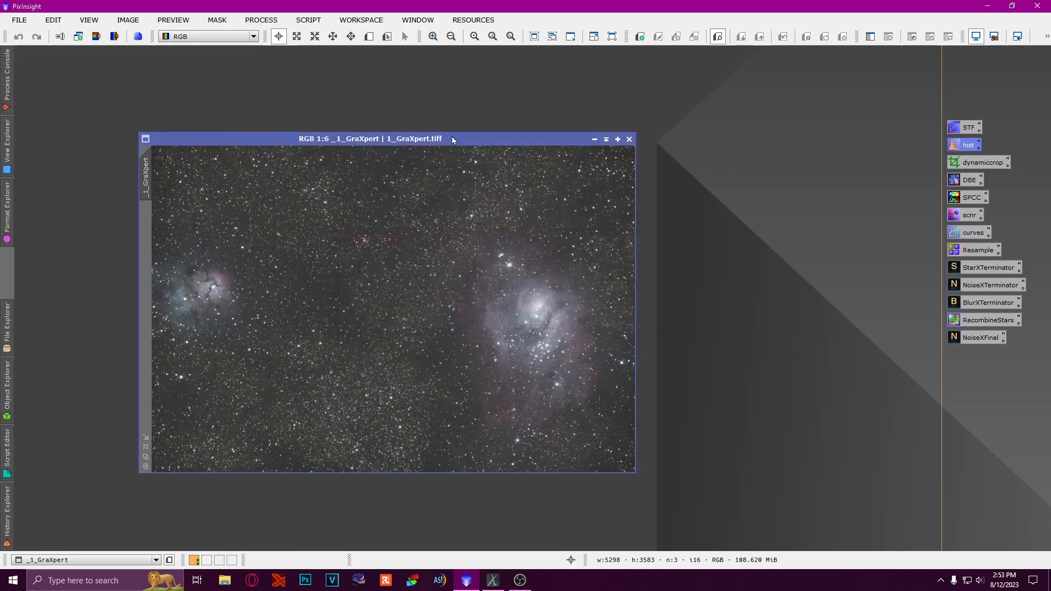
drag(451, 138, 535, 95)
drag(718, 423, 842, 385)
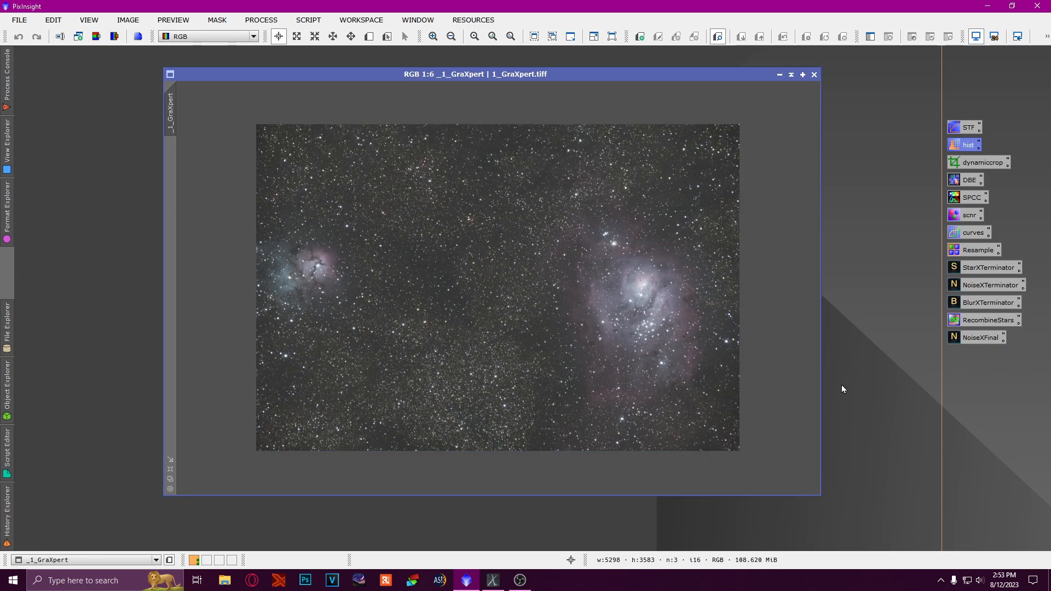
Step: Remove the stars from the 1_GraXpert image with StarXTerminator, using Generate Star Image and Large Overlap, and close the tool
double_click(986, 269)
drag(898, 75, 805, 239)
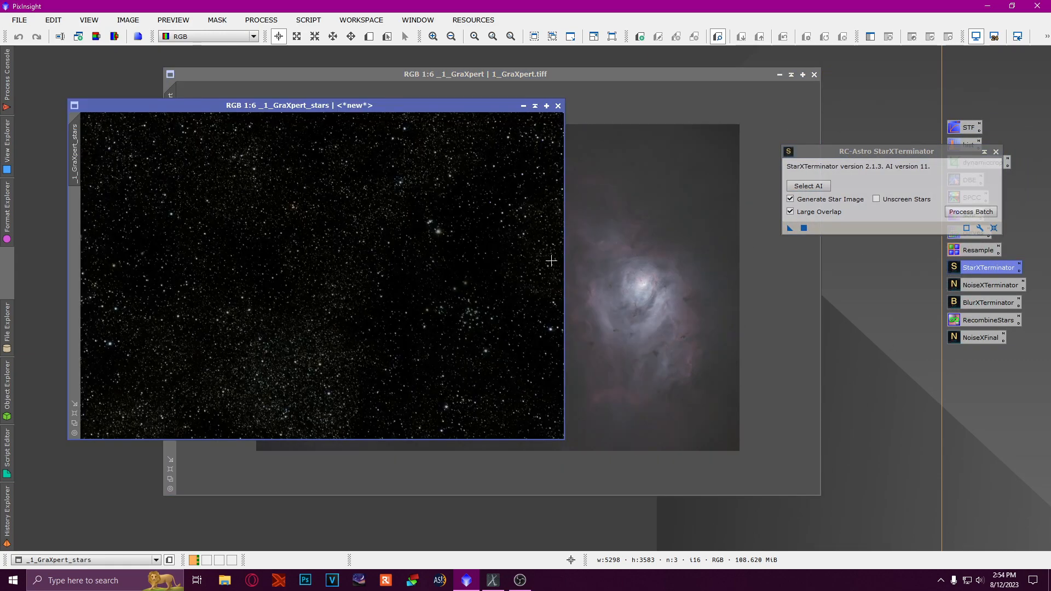
click(996, 151)
Step: Examine the starless image and the separate stars image, inspecting the star shapes up close
click(695, 100)
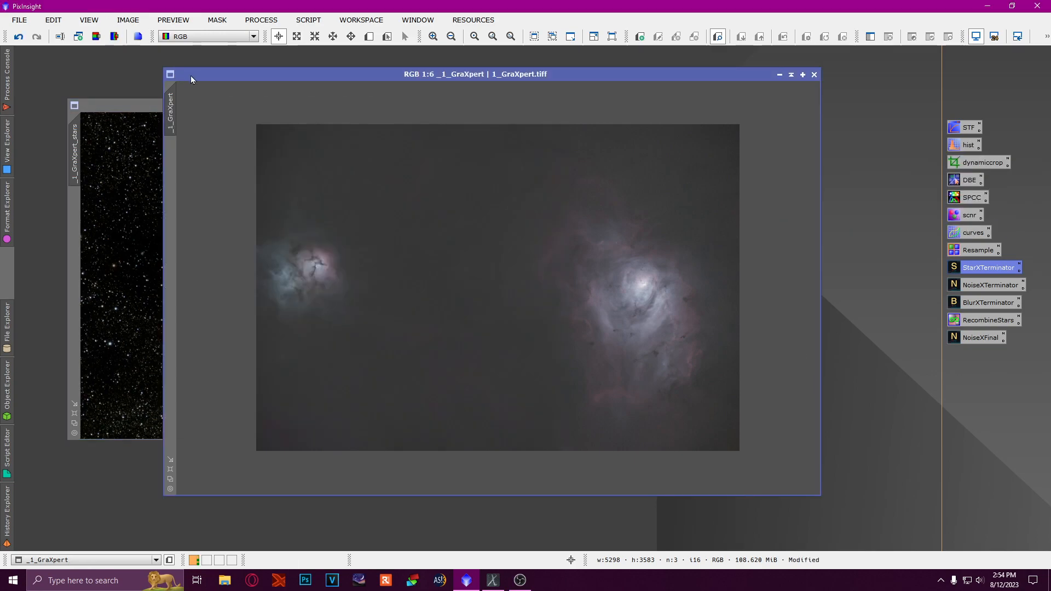
drag(189, 75, 199, 76)
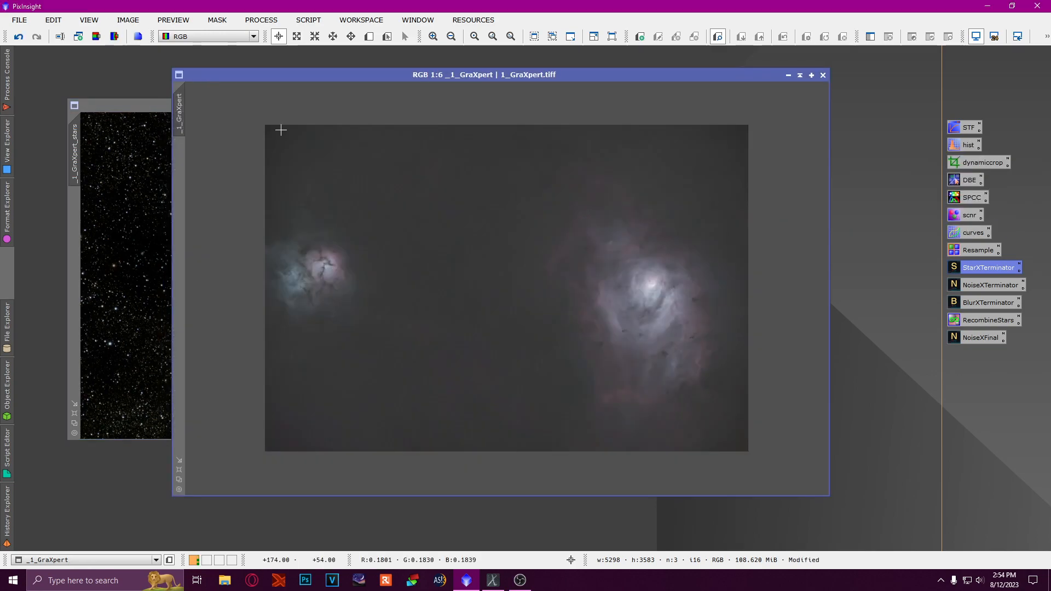
click(140, 118)
drag(307, 105, 285, 108)
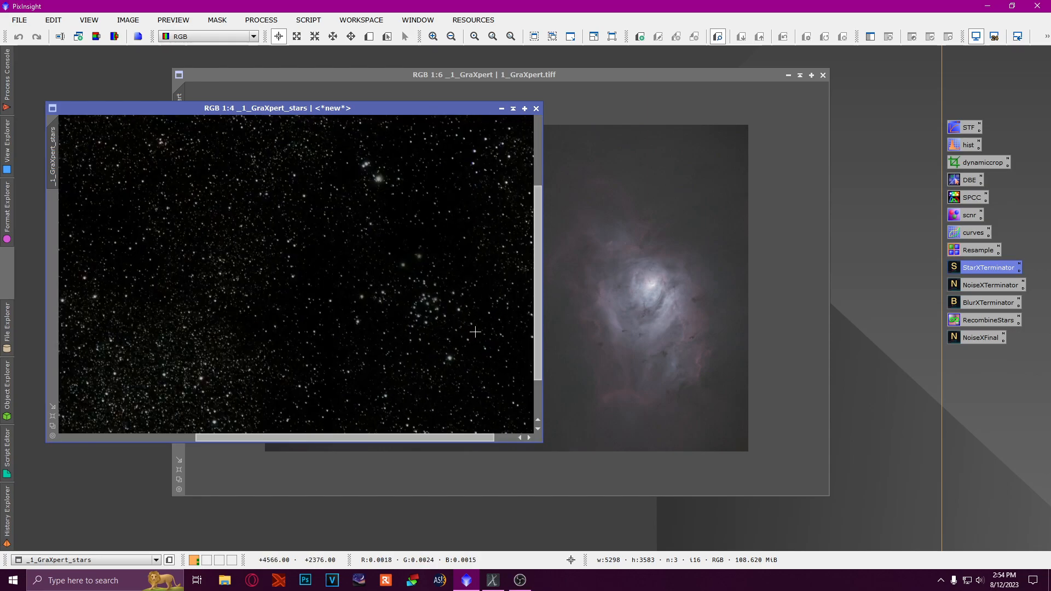
scroll(472, 323, up, 5)
scroll(333, 328, up, 1)
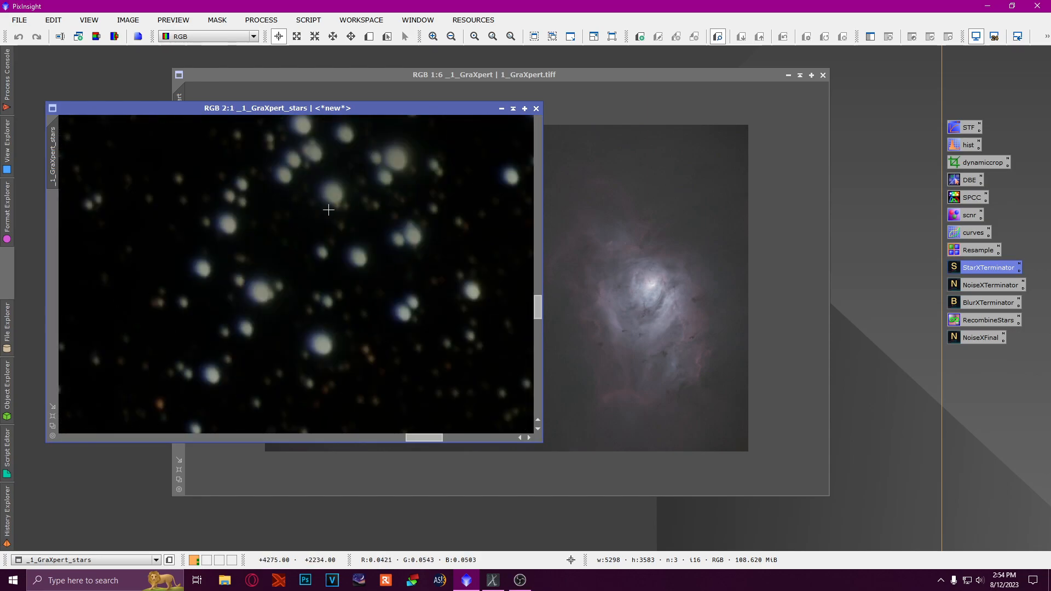
scroll(264, 323, down, 7)
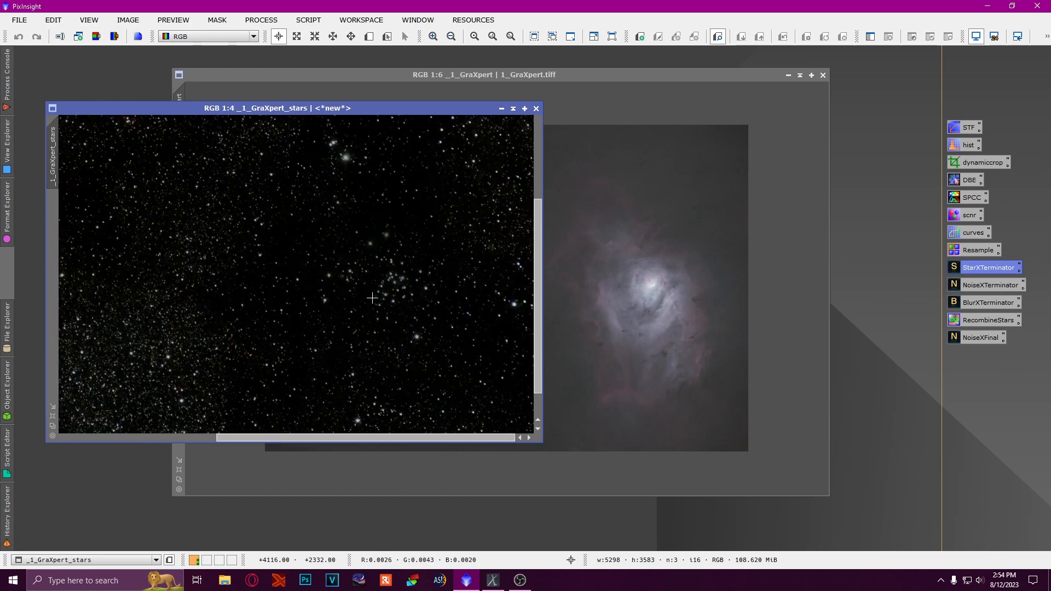
drag(184, 111, 208, 93)
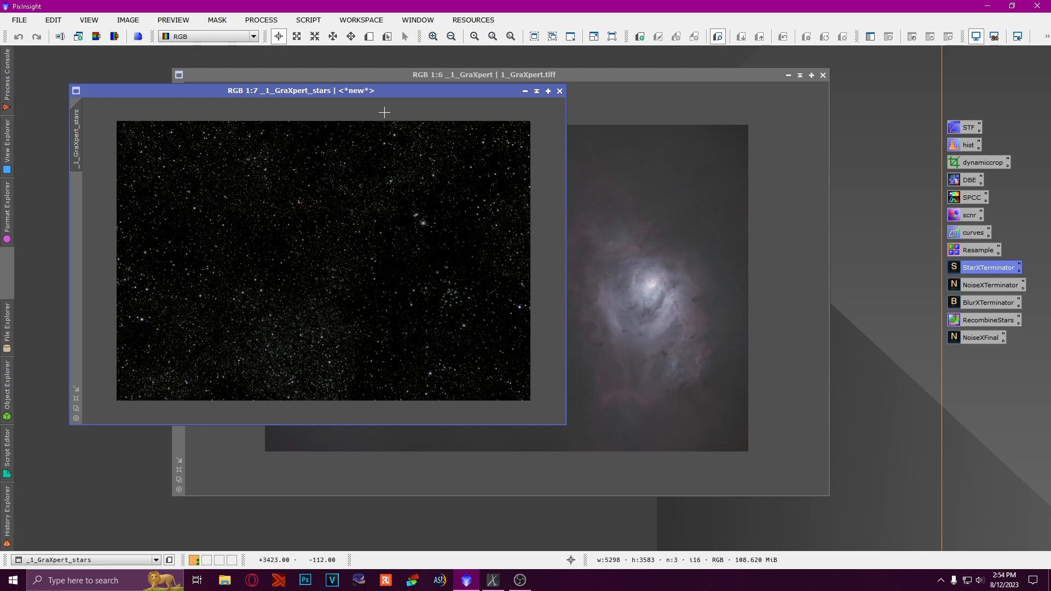
drag(366, 92, 363, 112)
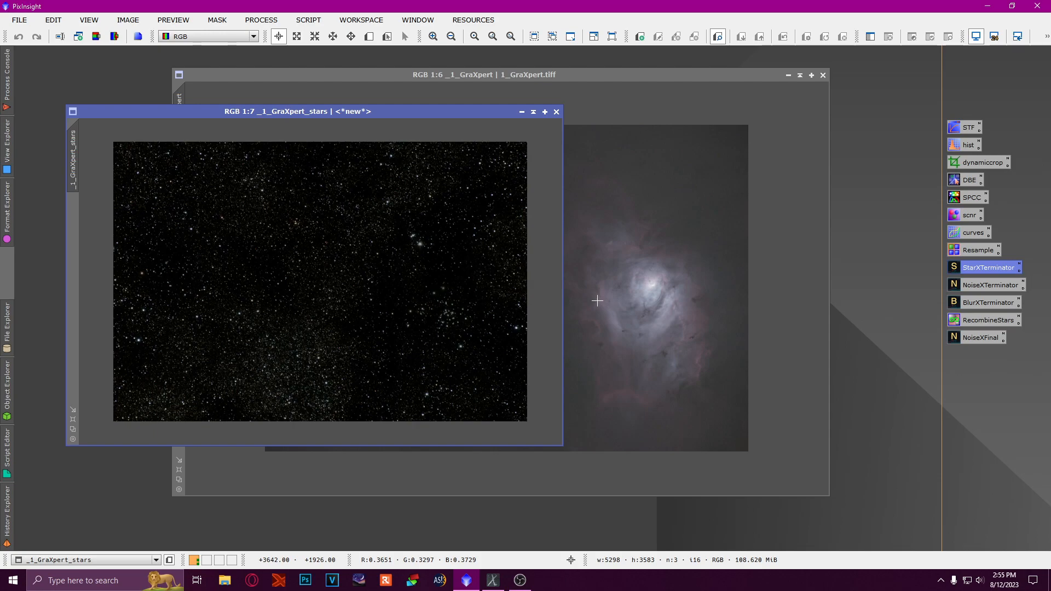
Step: Extract the lightness of the stars image into a separate grayscale image and move its window clear
drag(368, 111, 484, 120)
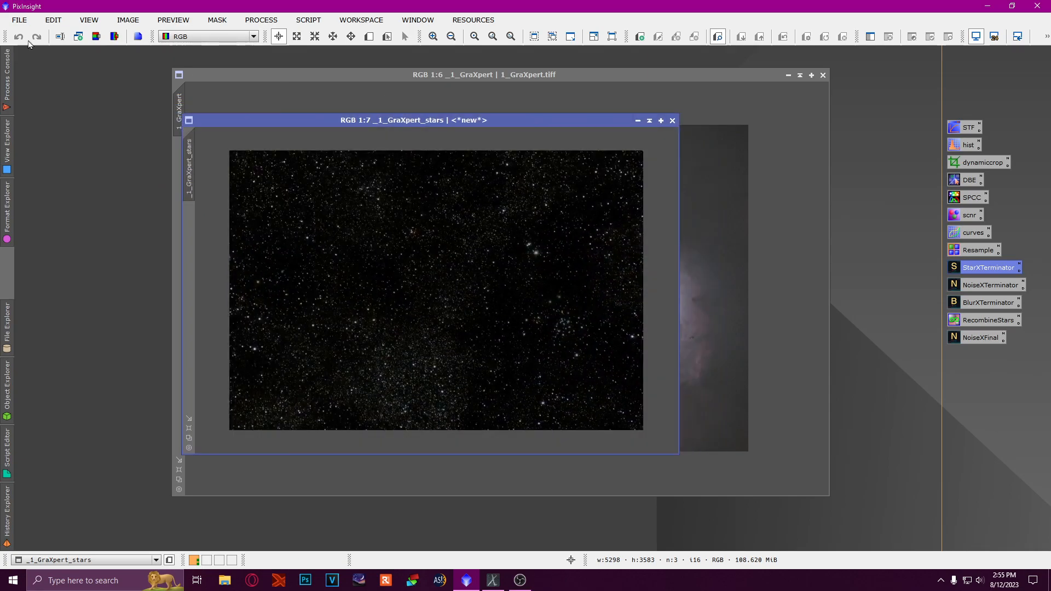
click(96, 36)
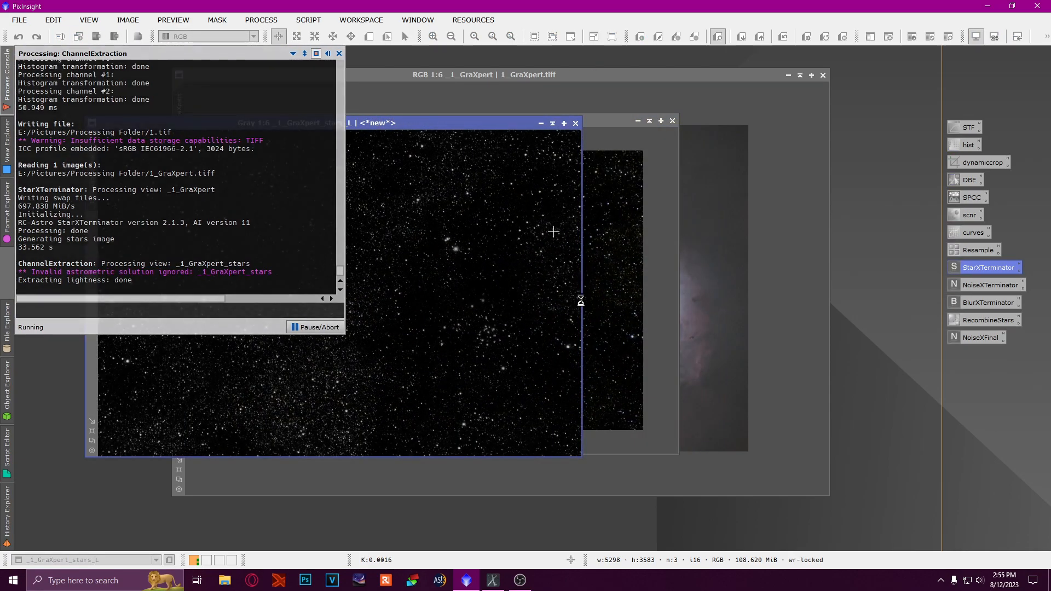
drag(334, 128, 385, 153)
Step: Measure the FWHM and eccentricity of the stars in the lightness image with the FWHMEccentricity script
click(308, 20)
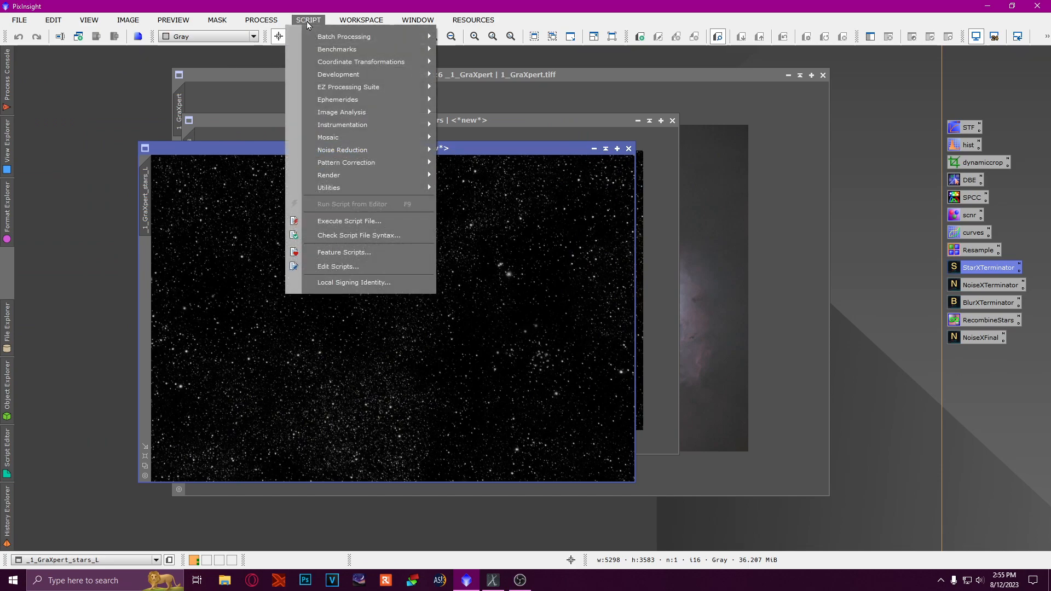
mouse_move(378, 116)
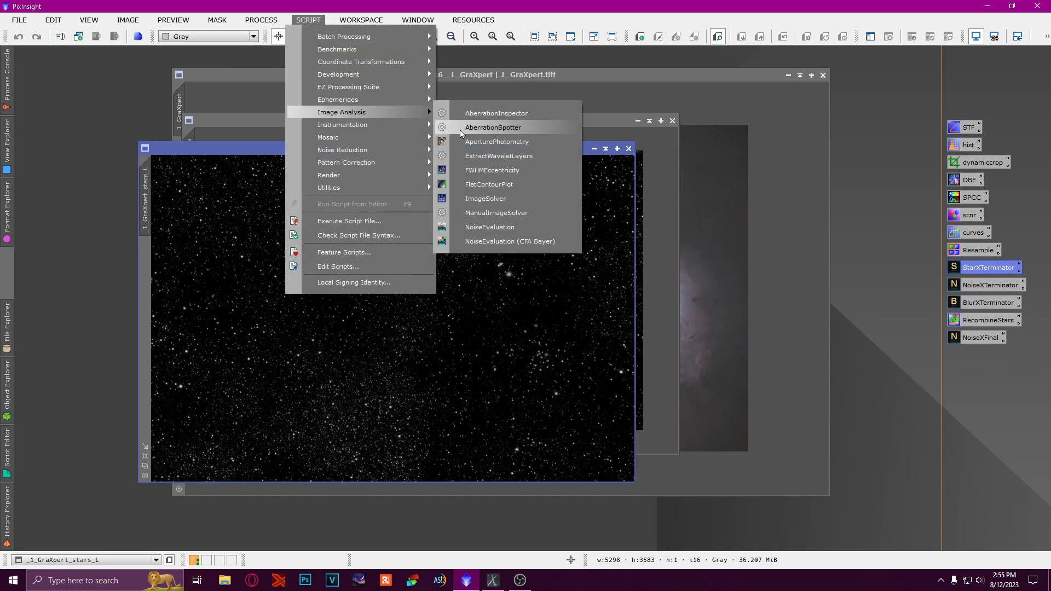
click(497, 173)
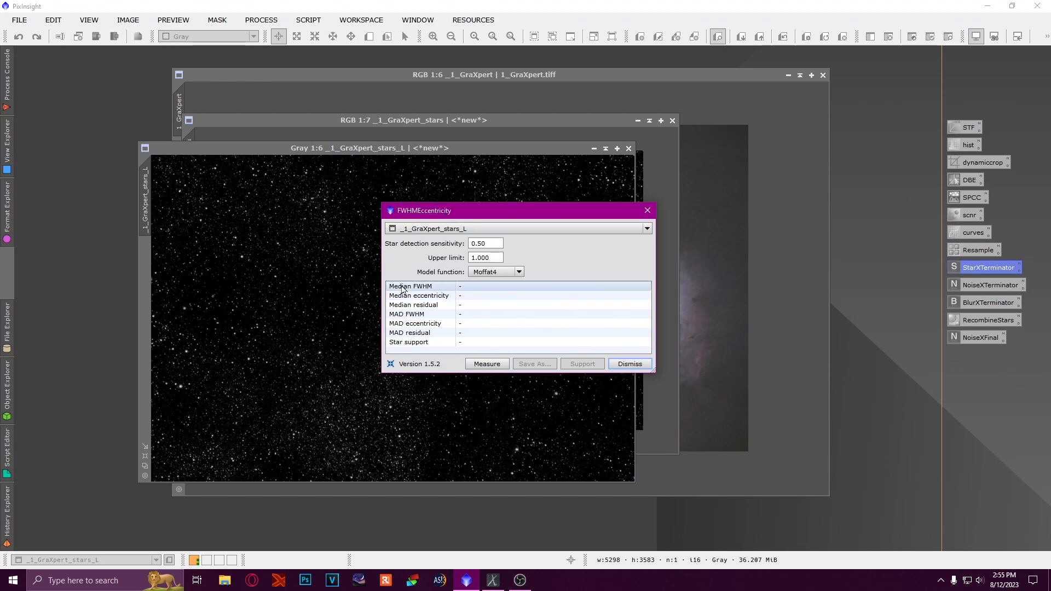
click(491, 364)
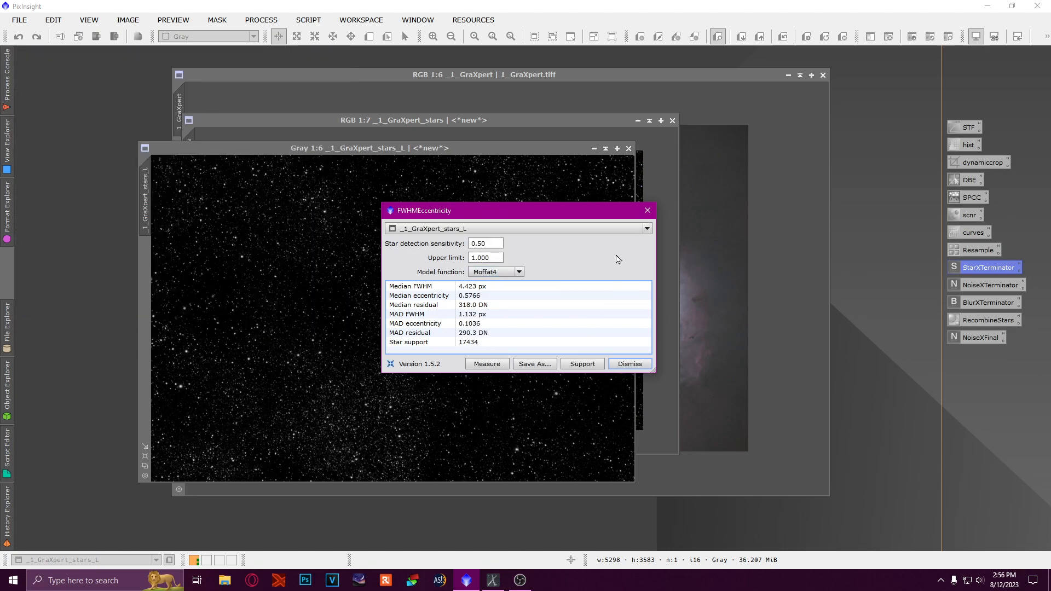
click(648, 210)
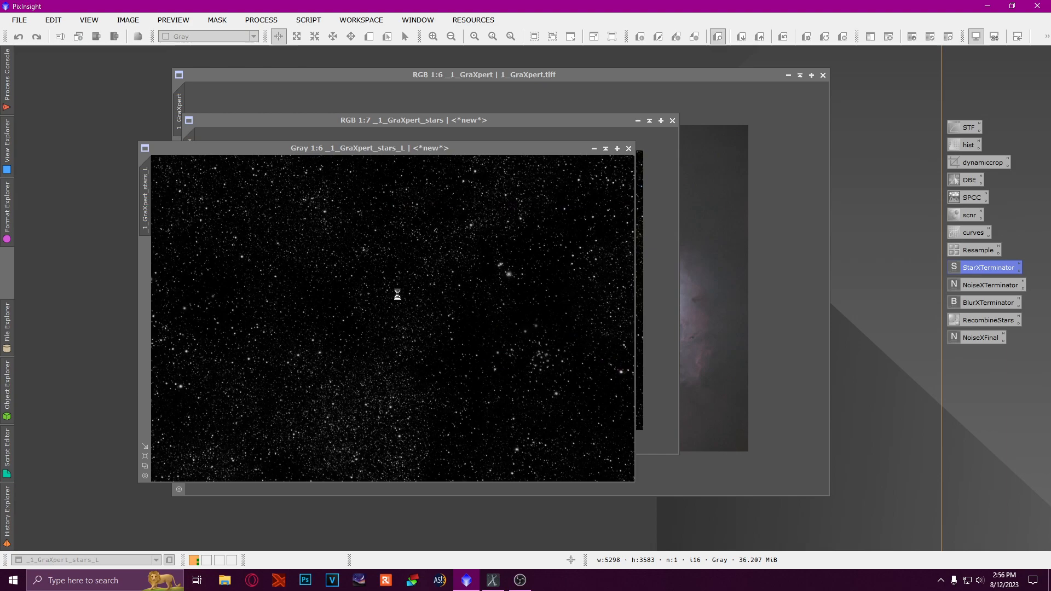
Step: Close the lightness image and run BlurXTerminator on the stars image with Sharpen Stars 0.10, Adjust Star Halos 0.25 and a manual PSF diameter of 4.42
click(628, 148)
drag(462, 121, 511, 163)
double_click(974, 302)
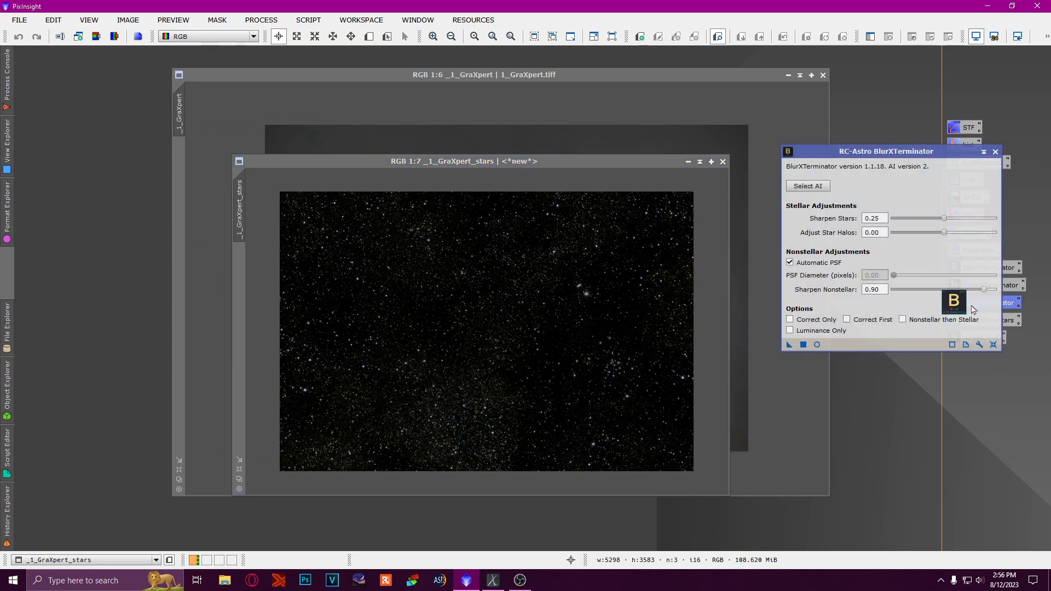
click(804, 266)
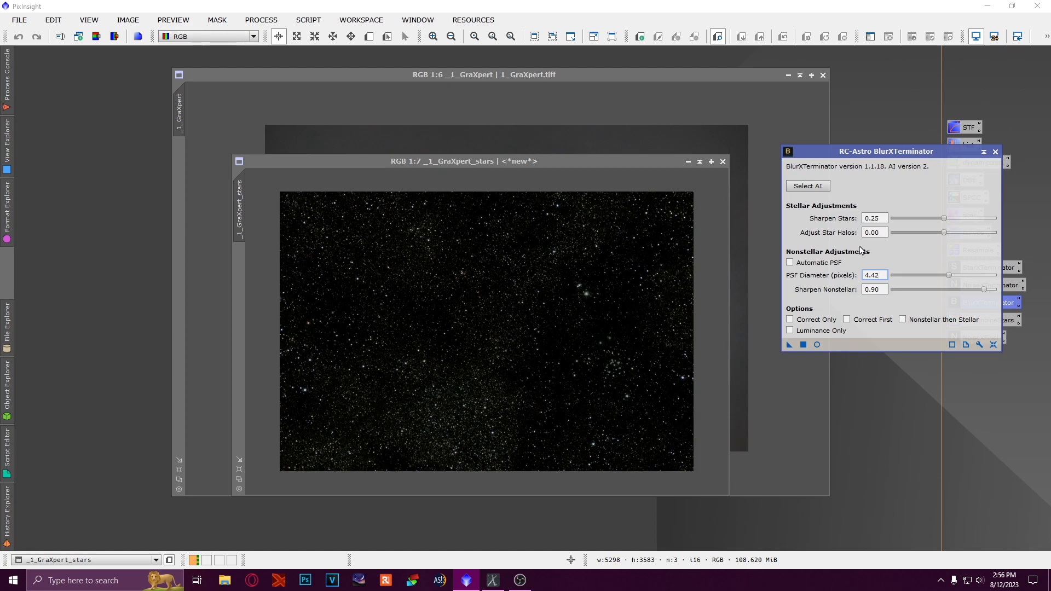
drag(943, 233, 992, 234)
drag(969, 240, 922, 227)
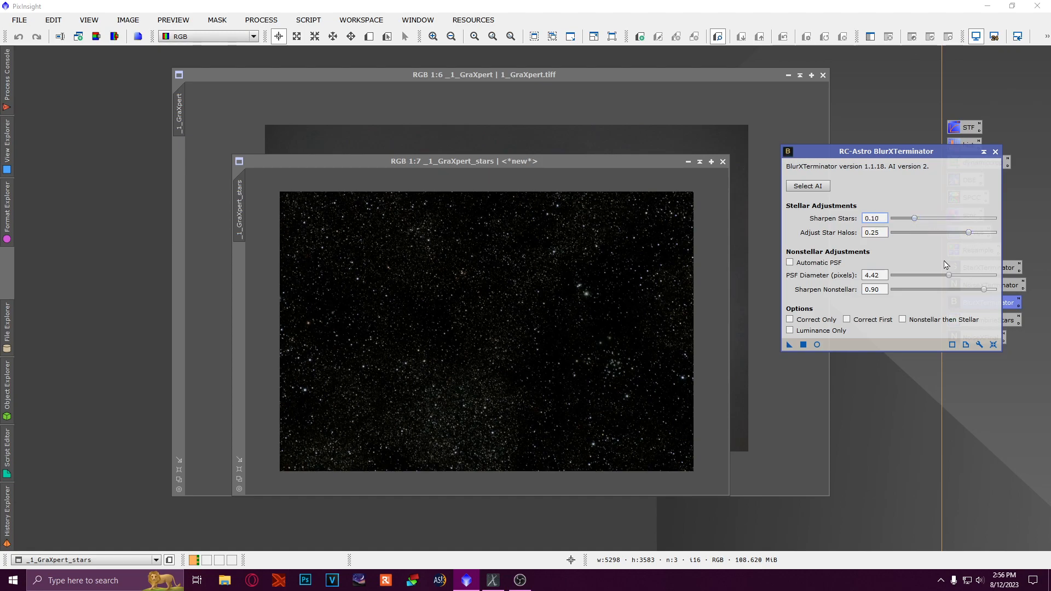
drag(789, 344, 529, 329)
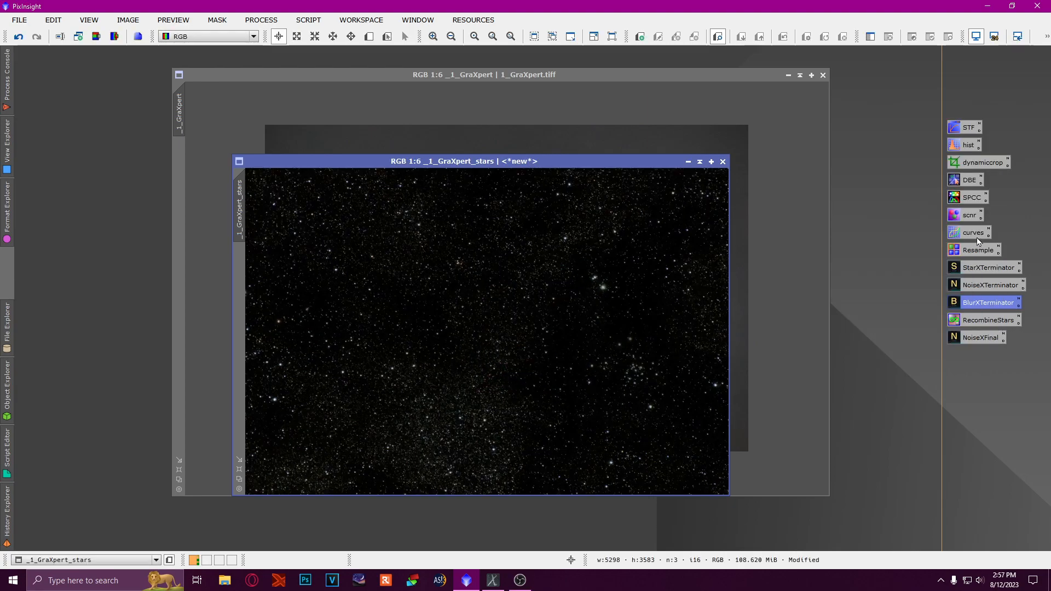
Step: Brighten the stars image with a CurvesTransformation RGB/K point at input 0.139, output 0.279, checking the real-time preview
double_click(973, 233)
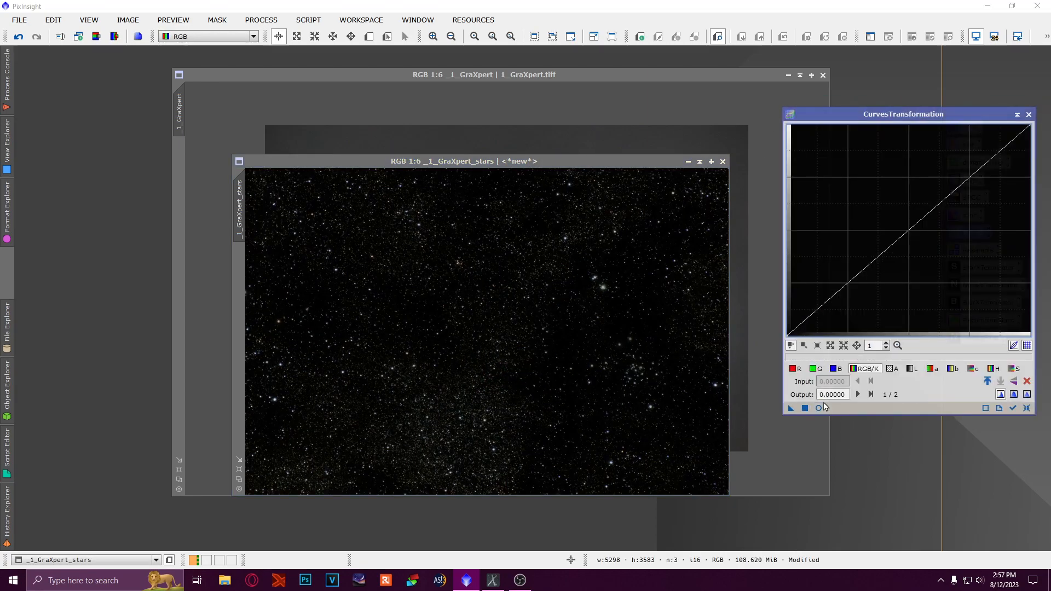
click(819, 408)
drag(847, 272, 819, 276)
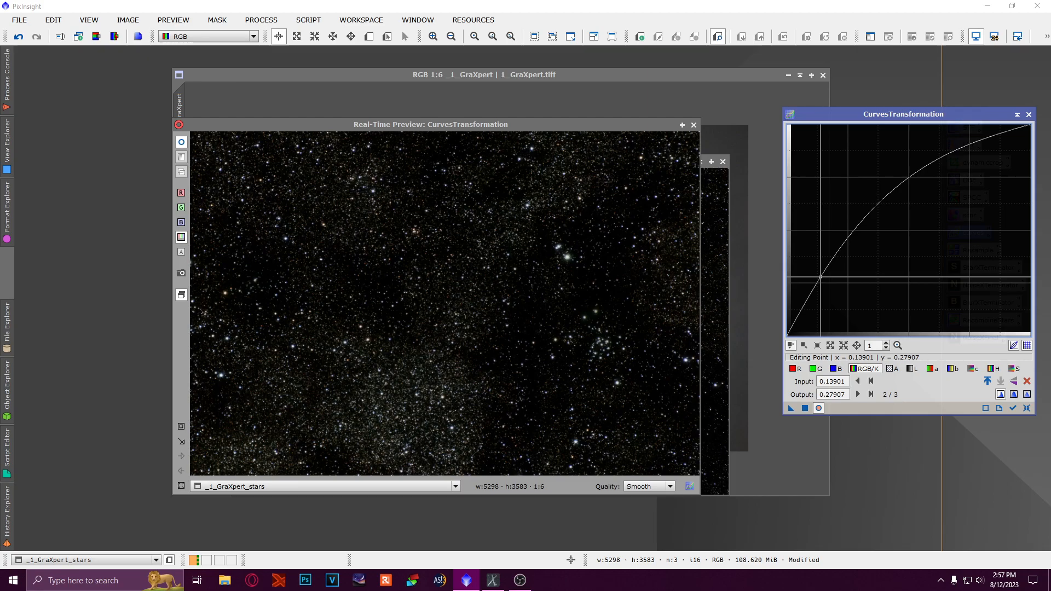
click(818, 408)
drag(790, 409, 422, 354)
click(1028, 114)
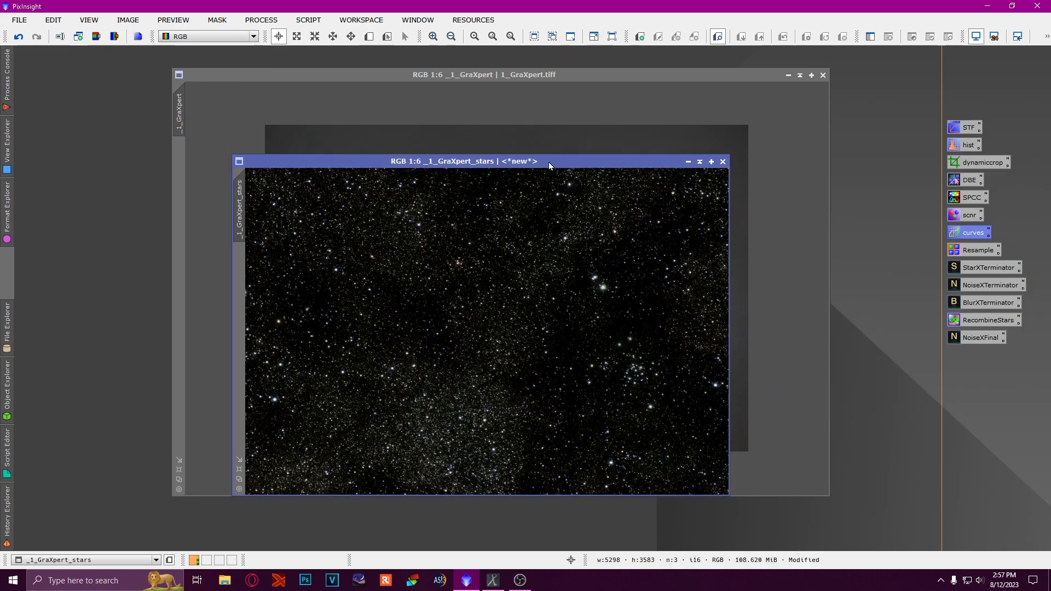
Step: Bring the starless nebula image forward and brighten it with an RGB/K curve point at input 0.090, output 0.217
drag(548, 162, 454, 129)
drag(555, 77, 637, 85)
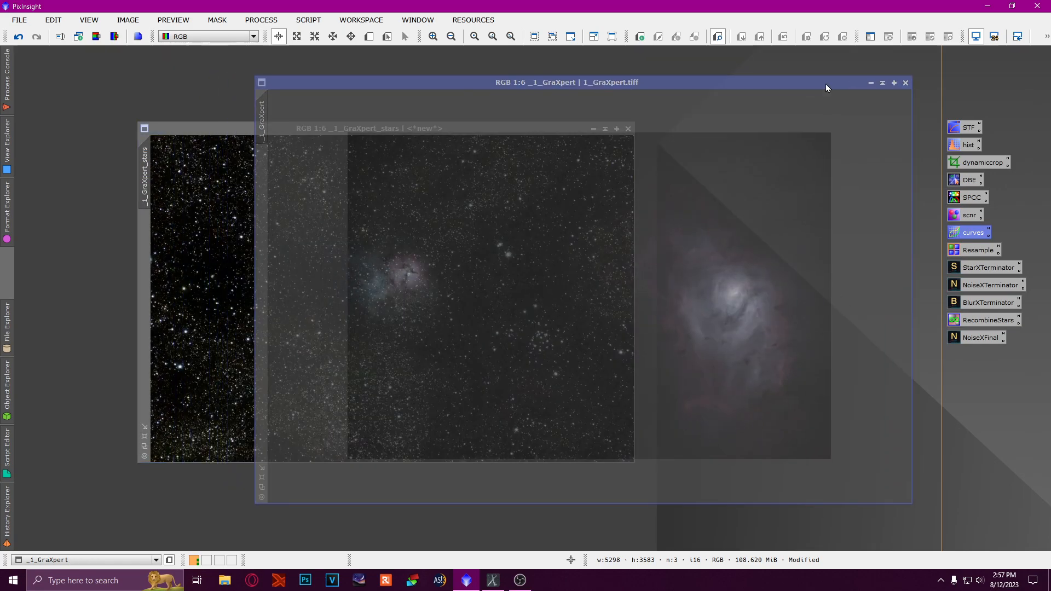
drag(825, 84, 824, 84)
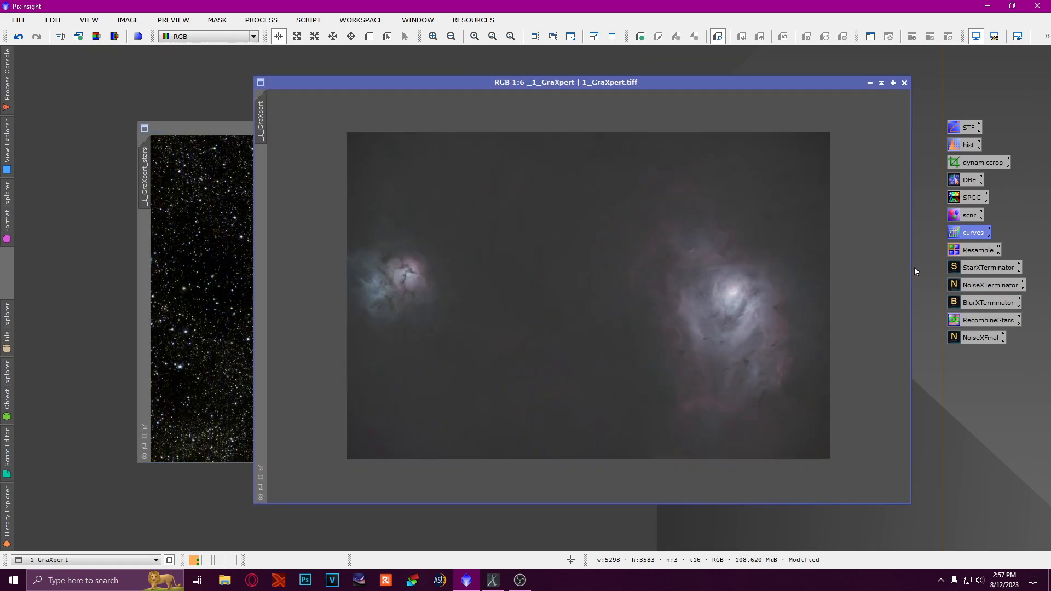
double_click(970, 232)
click(818, 407)
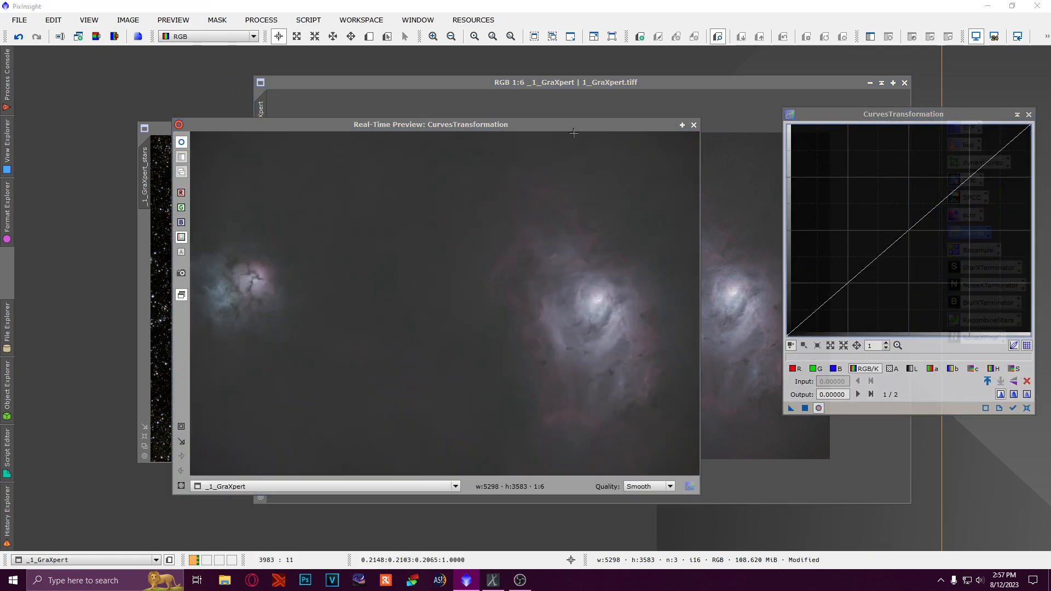
drag(569, 125, 535, 103)
click(847, 286)
drag(848, 286, 808, 290)
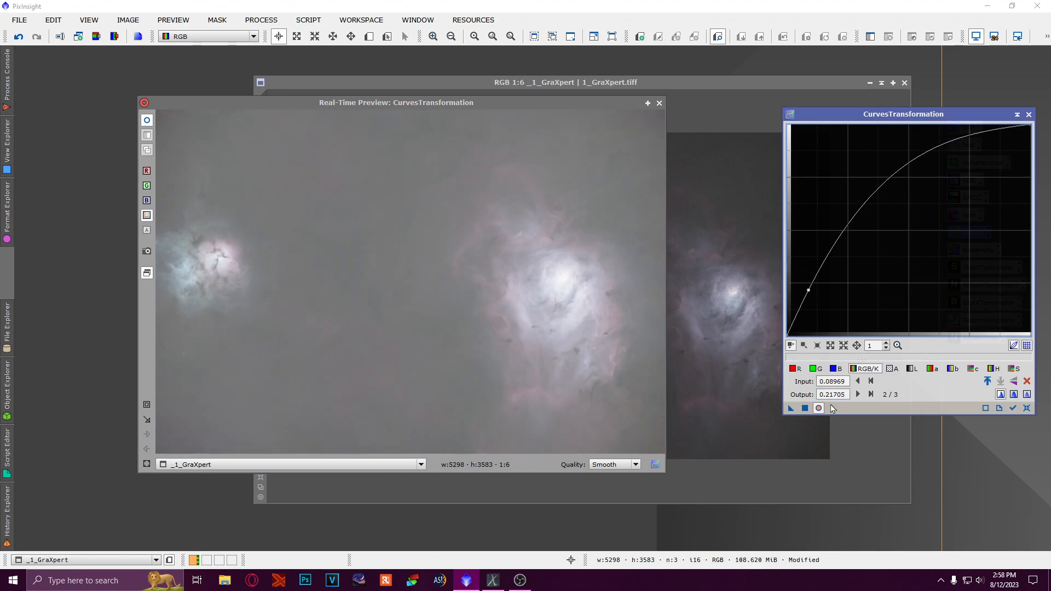
drag(790, 407, 721, 356)
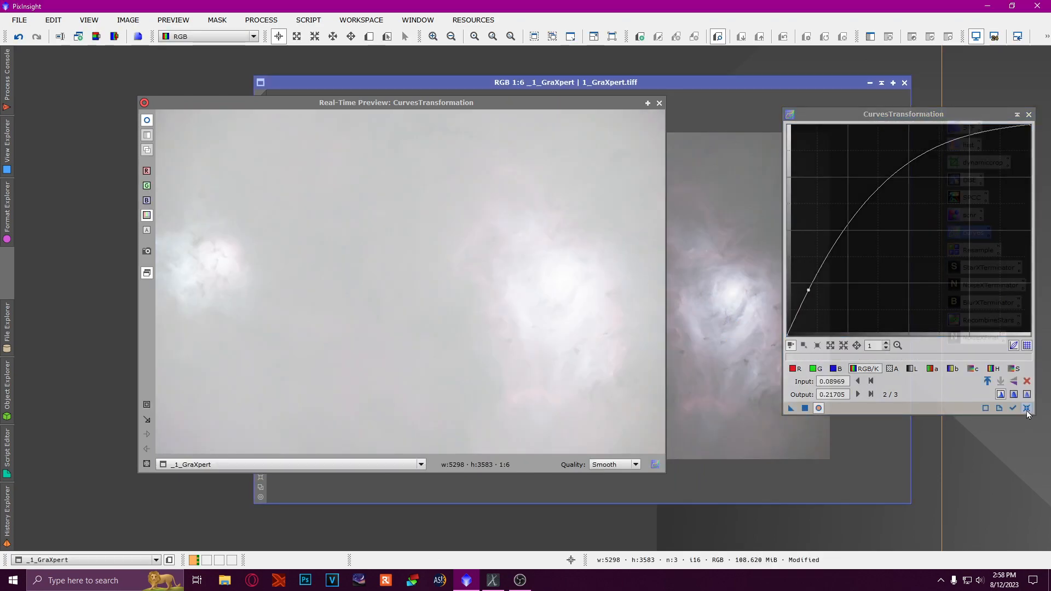
Step: Reset the curve and darken the starless image's background with an RGB/K point at input 0.211, output 0.049
click(1026, 408)
drag(838, 292, 837, 326)
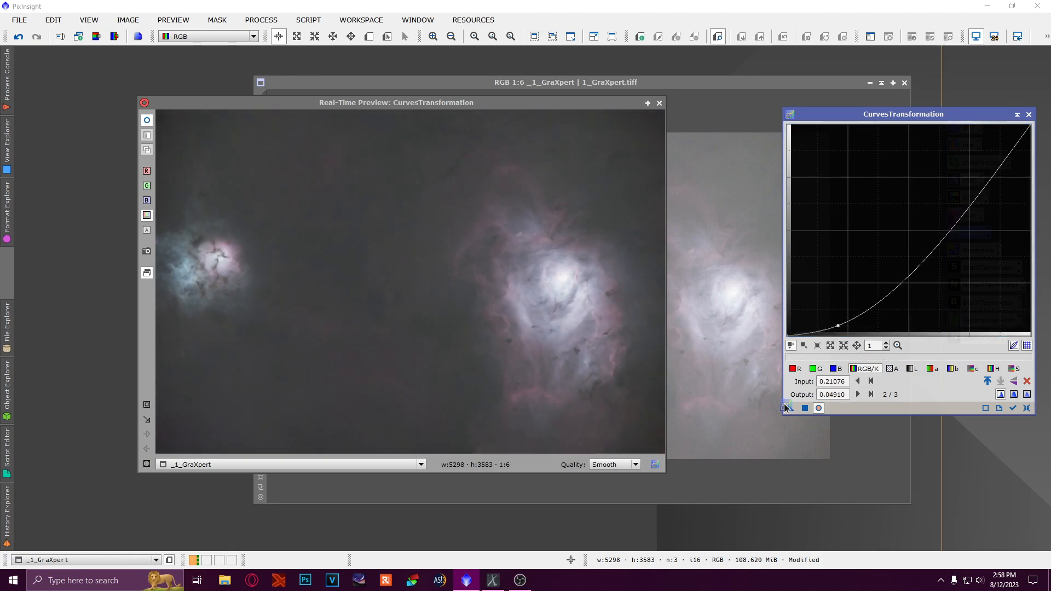
click(725, 339)
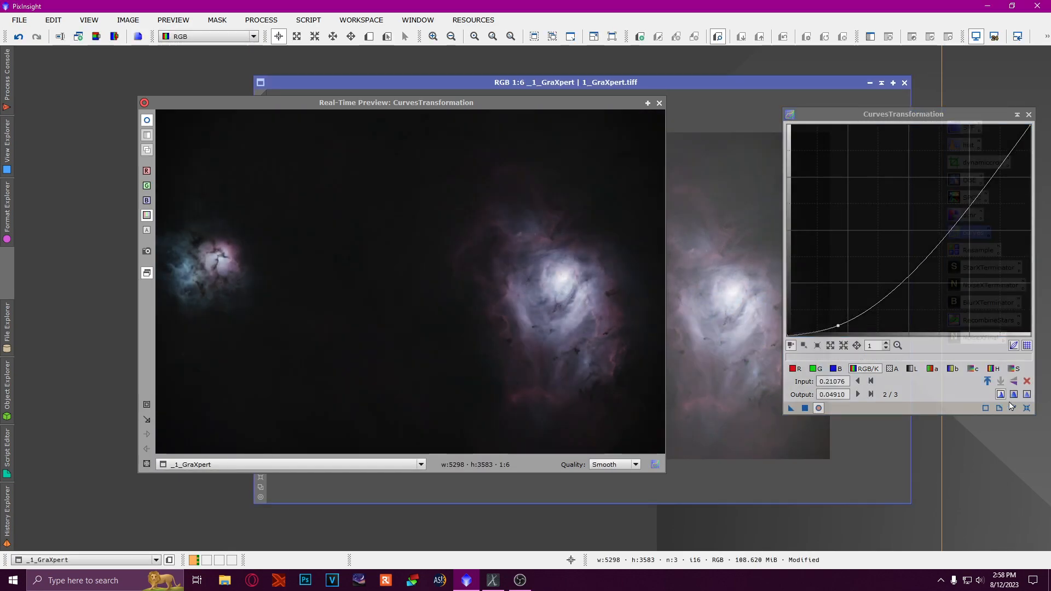
click(1026, 407)
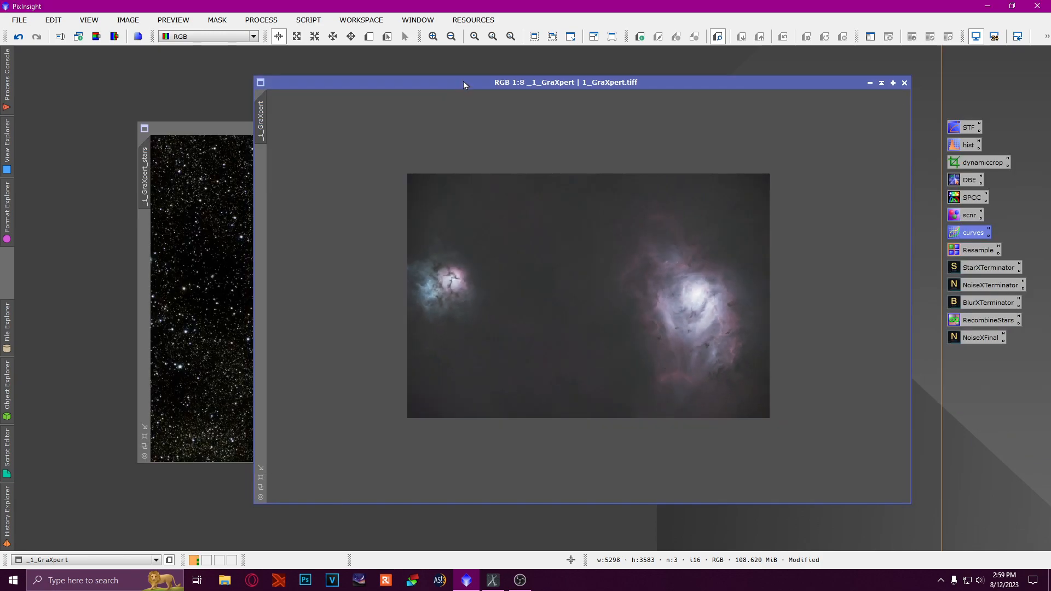
Step: Change the identifier of the stars image to "stars"
click(215, 130)
right_click(145, 184)
click(205, 232)
text(s)
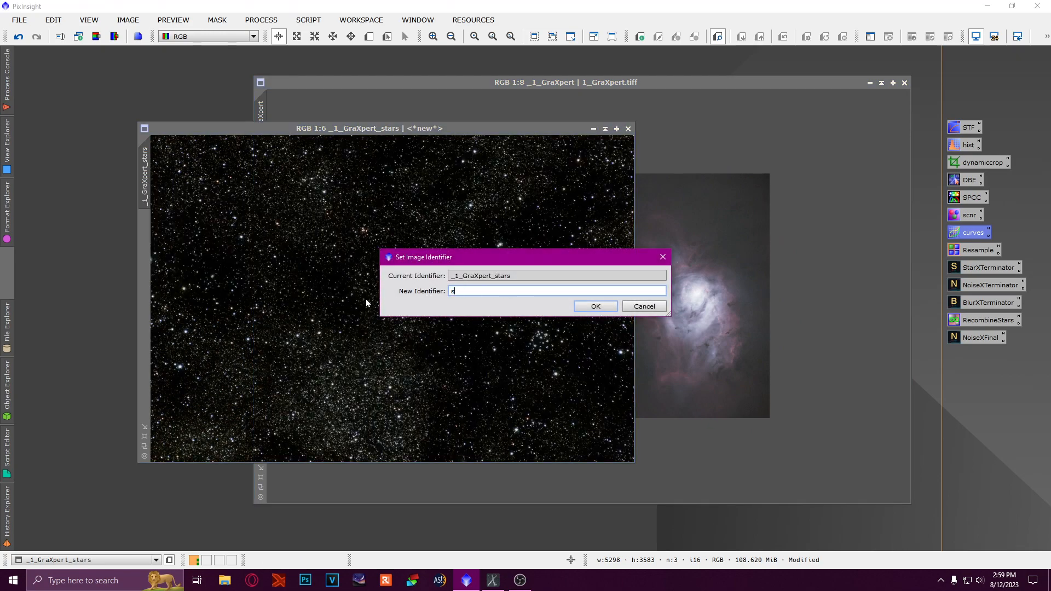
text(tars)
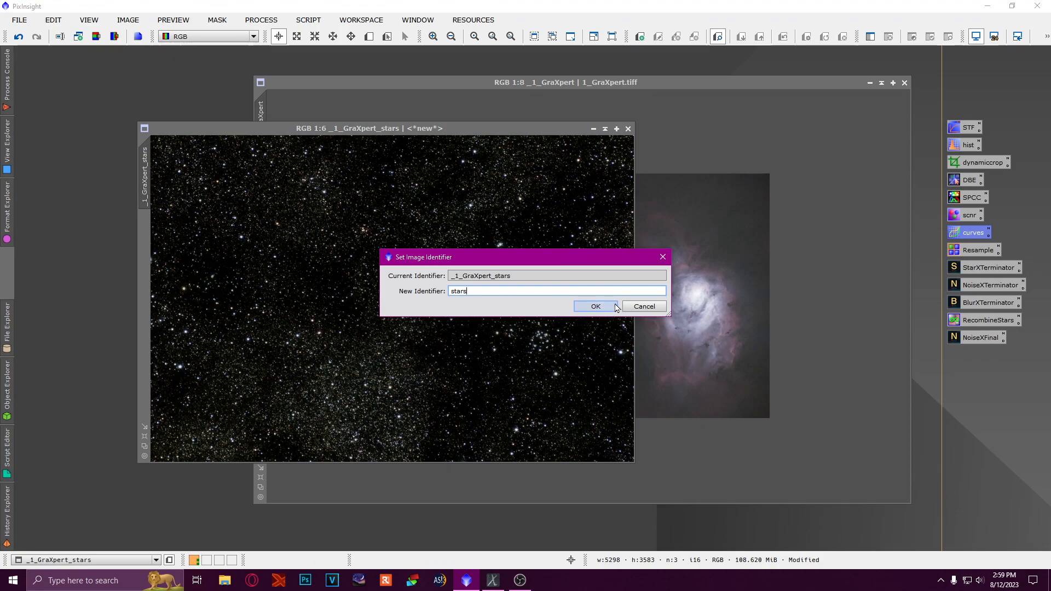
click(599, 306)
Step: Change the identifier of the nebula image without stars to "starless"
click(525, 95)
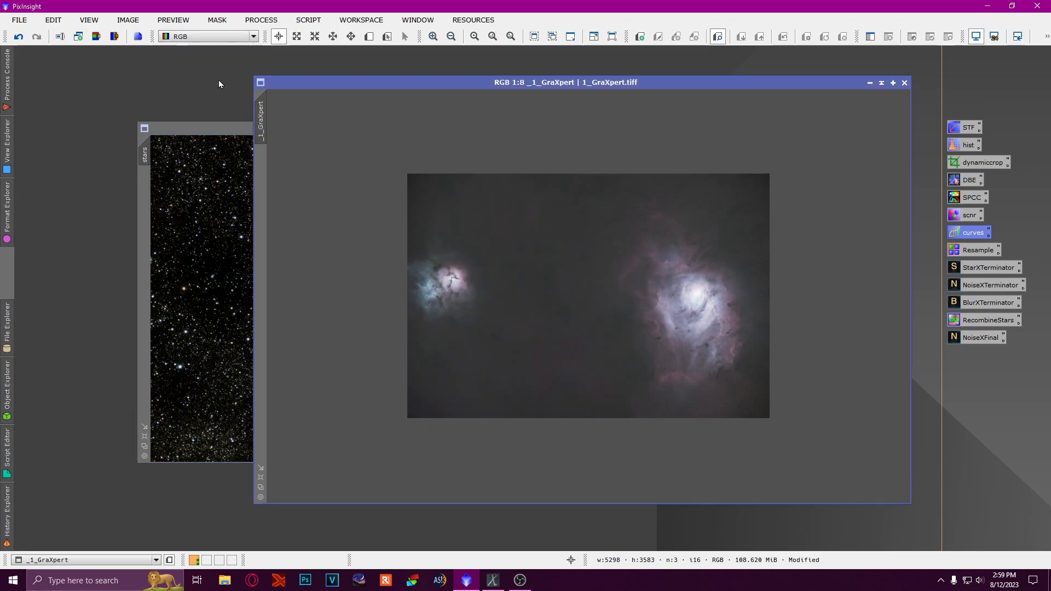
right_click(262, 117)
click(298, 161)
text(starless)
key(Return)
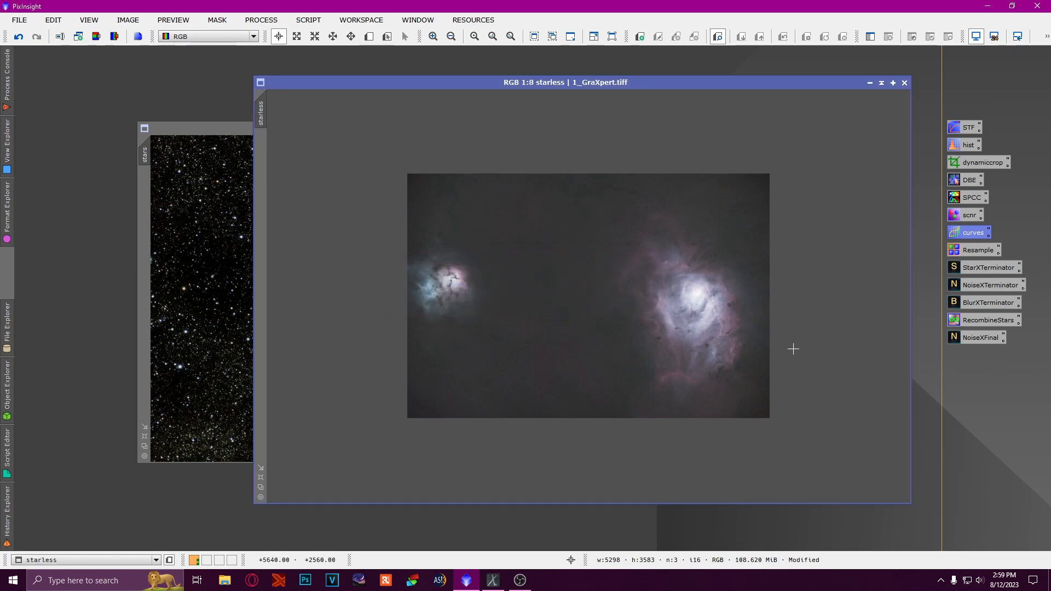
Step: Combine the starless and stars images into a new image with the saved RecombineStars PixelMath expression, combine (starless, stars, op_screen())
double_click(983, 325)
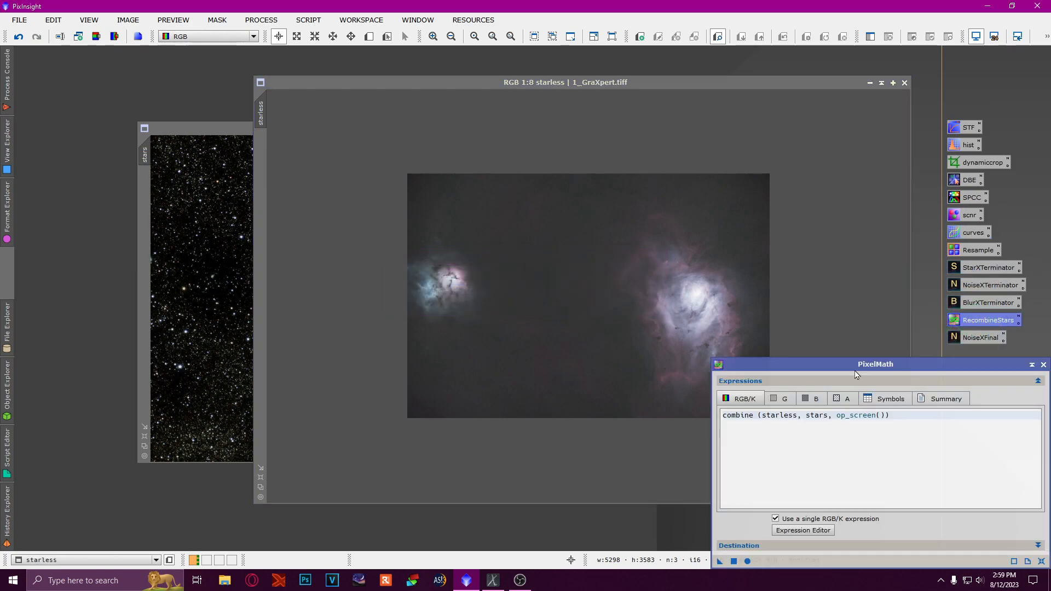
drag(866, 352, 666, 243)
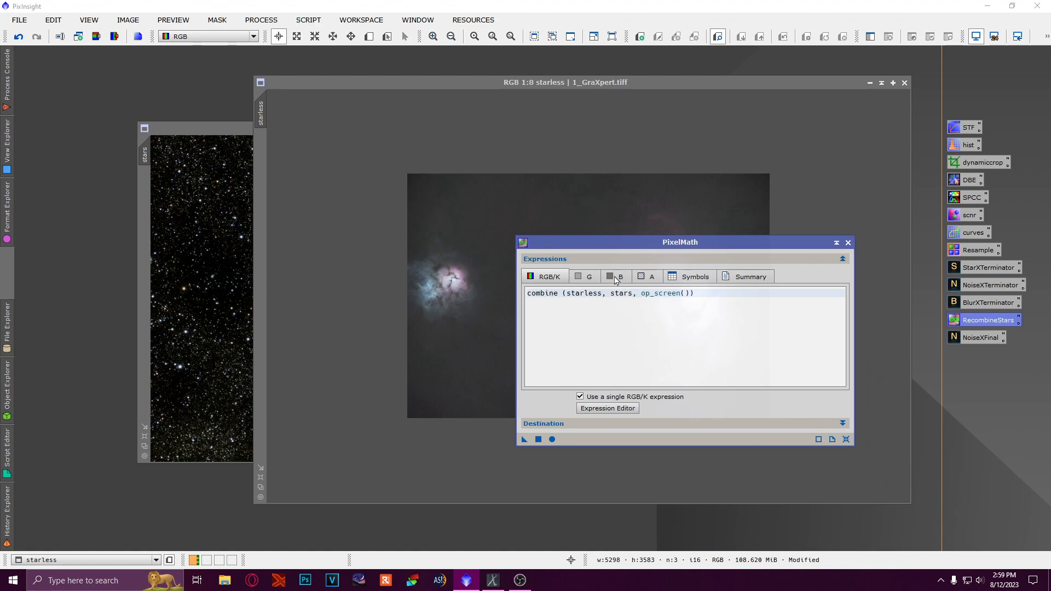
click(848, 244)
drag(976, 324, 600, 294)
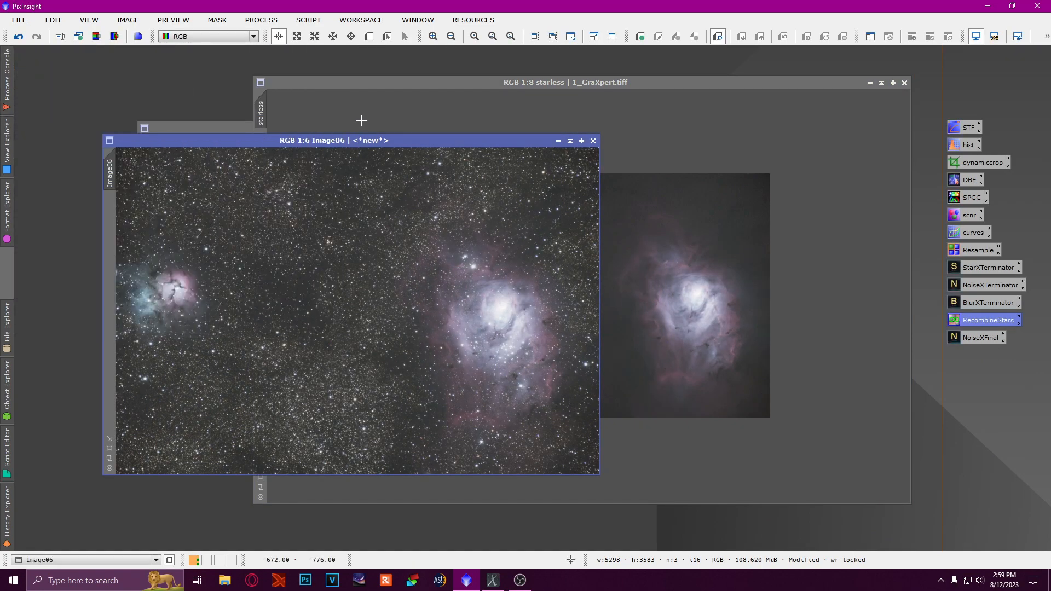
Step: Close the separate stars and starless images without saving them
click(237, 127)
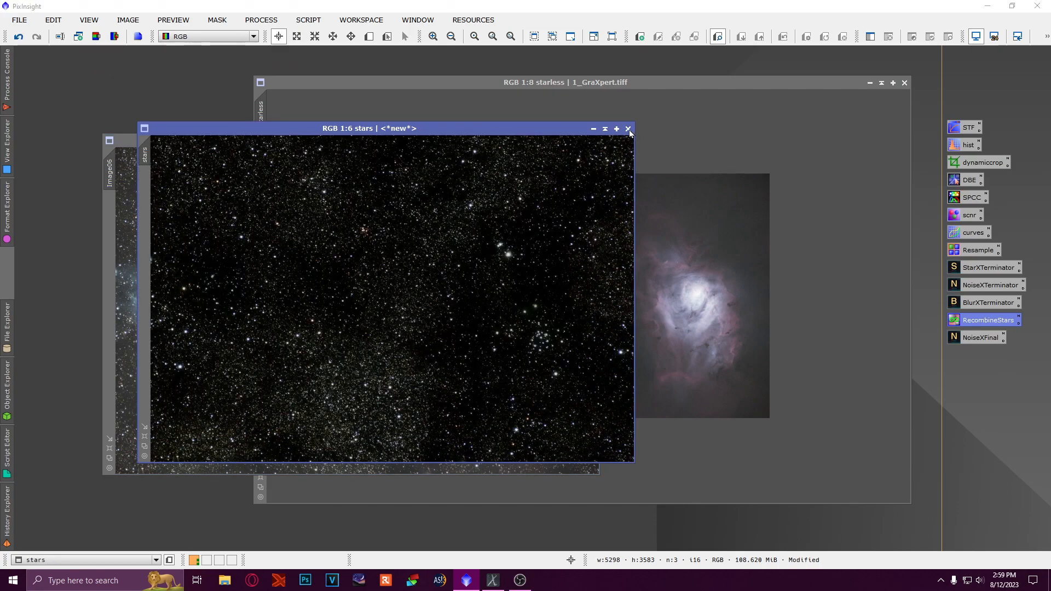
click(628, 128)
click(501, 317)
click(904, 83)
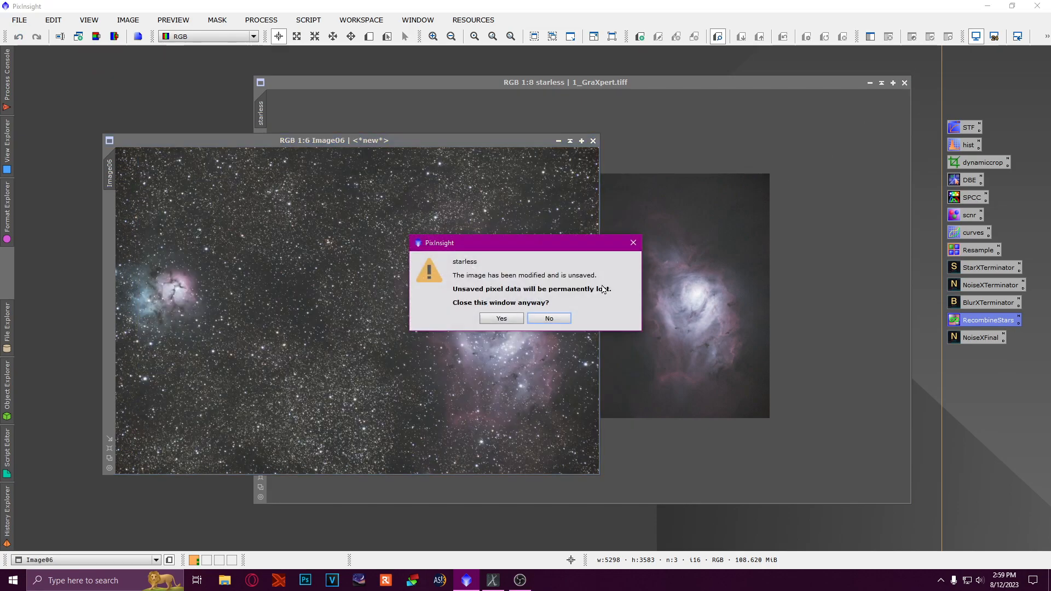
click(502, 318)
Step: Raise the shadows clipping point to about 0.048 on the recombined image with HistogramTransformation, and close the tool
drag(429, 136, 588, 82)
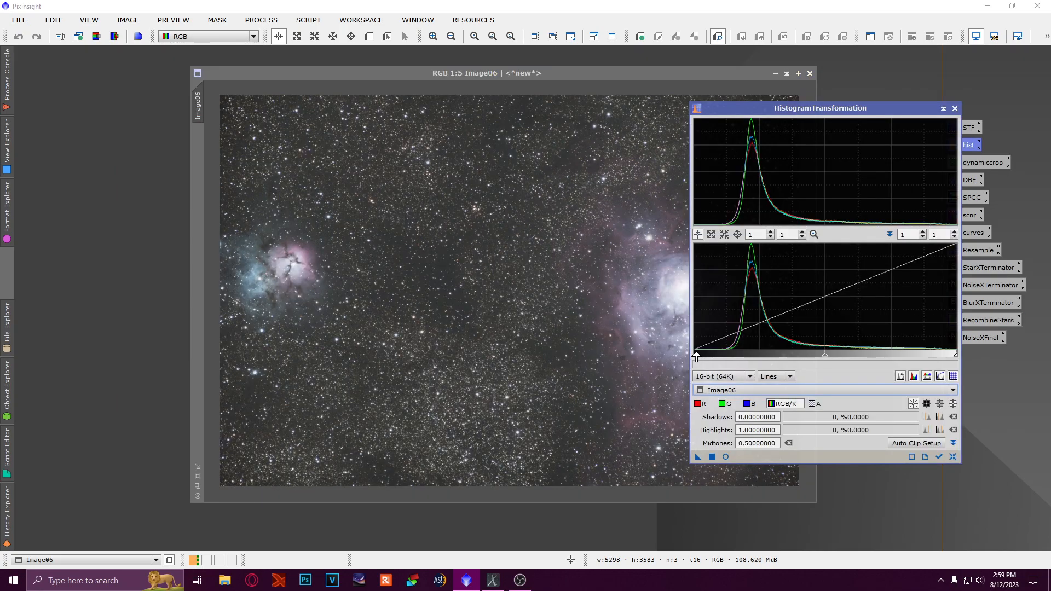
drag(695, 357, 718, 359)
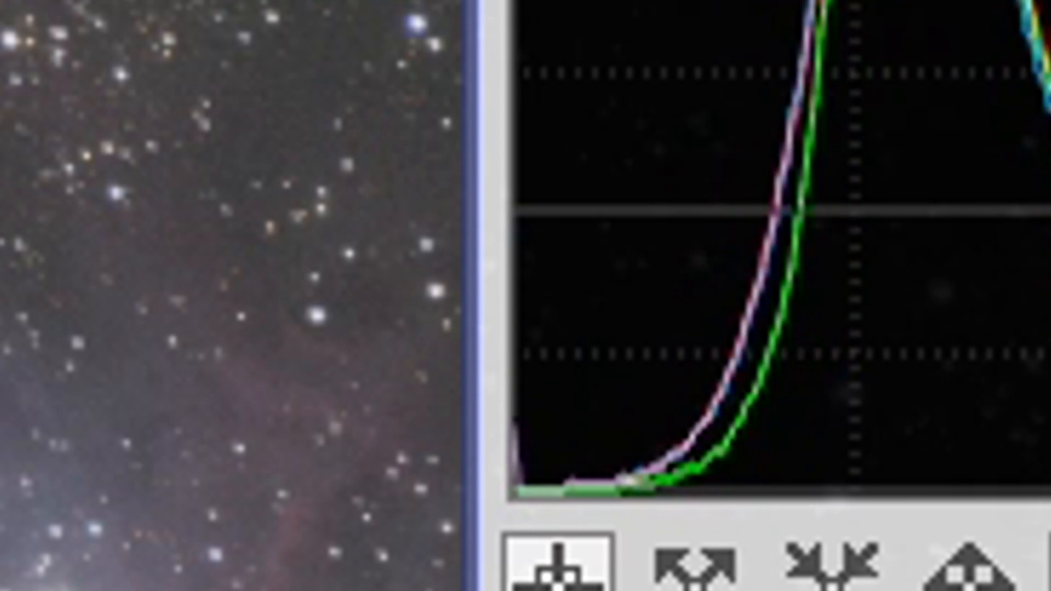
mouse_move(703, 358)
mouse_down()
mouse_move(711, 358)
mouse_move(691, 358)
mouse_move(706, 358)
mouse_up()
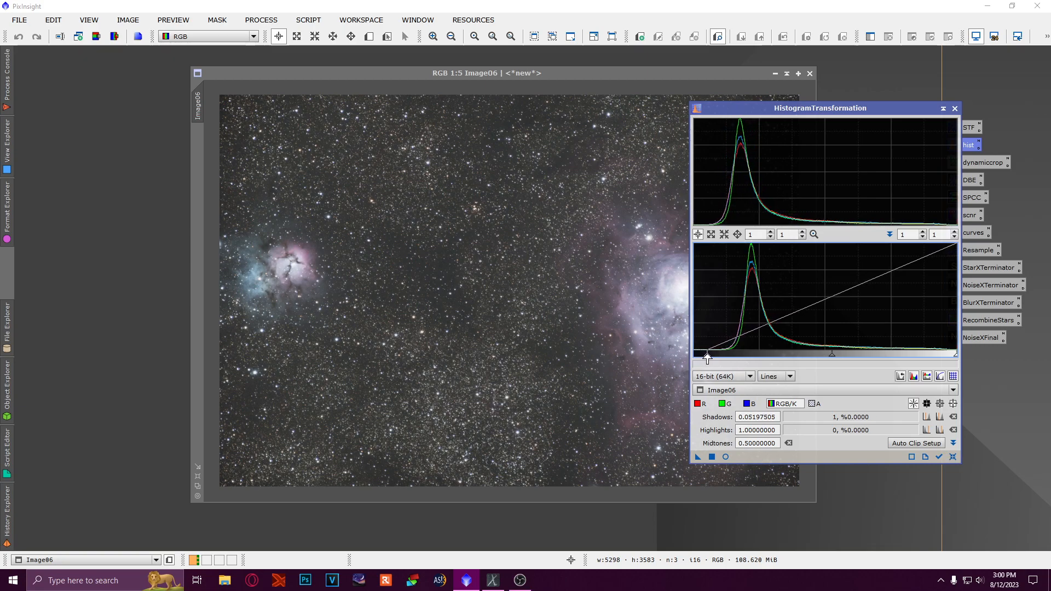
drag(698, 457, 589, 343)
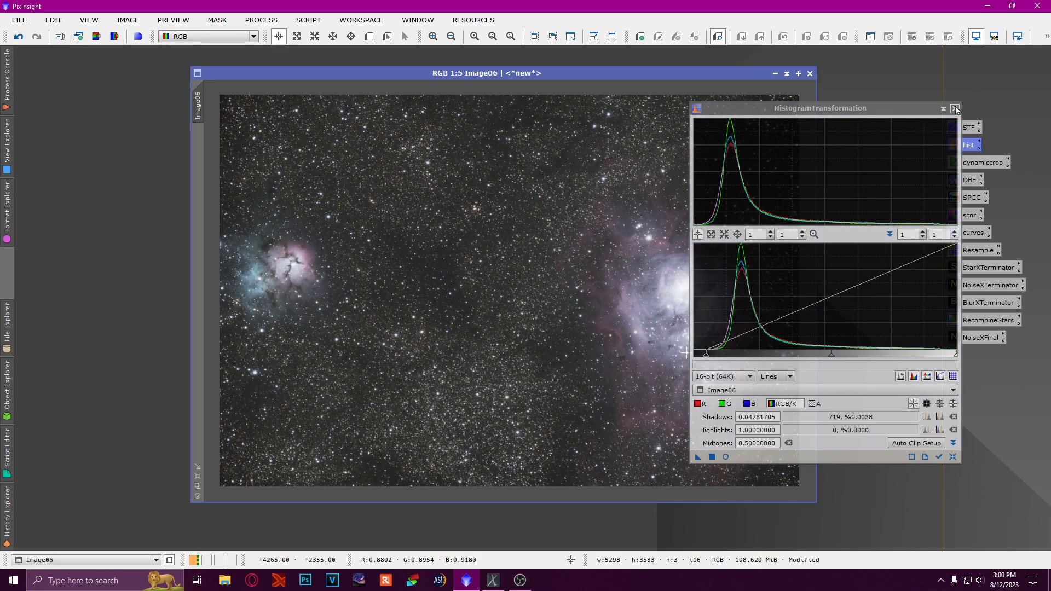
click(954, 108)
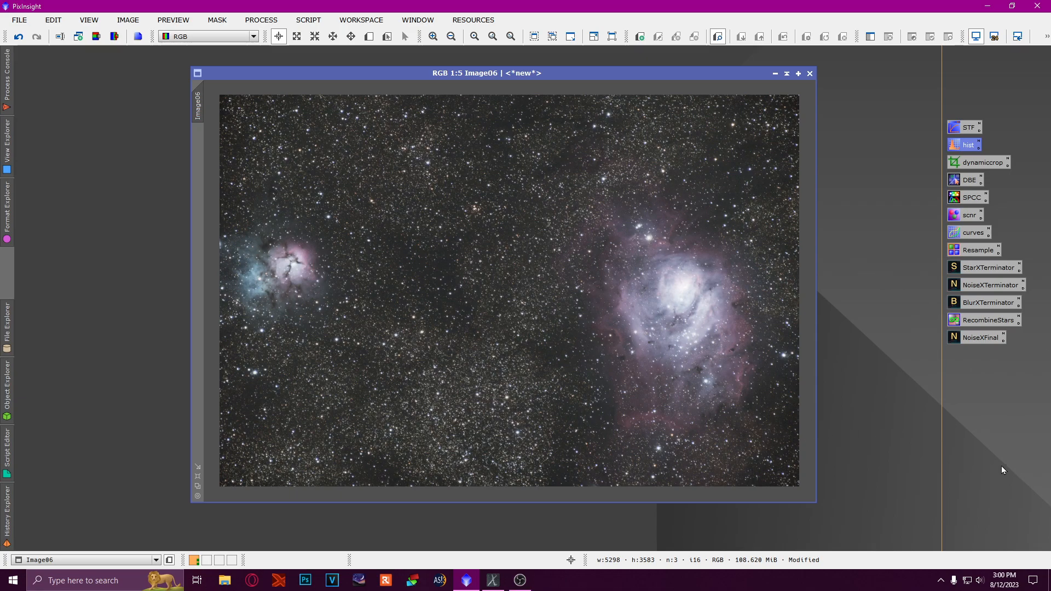
Step: Examine the recombined image up close, comparing the stars and nebula detail around the bright Lagoon core
scroll(633, 346, up, 4)
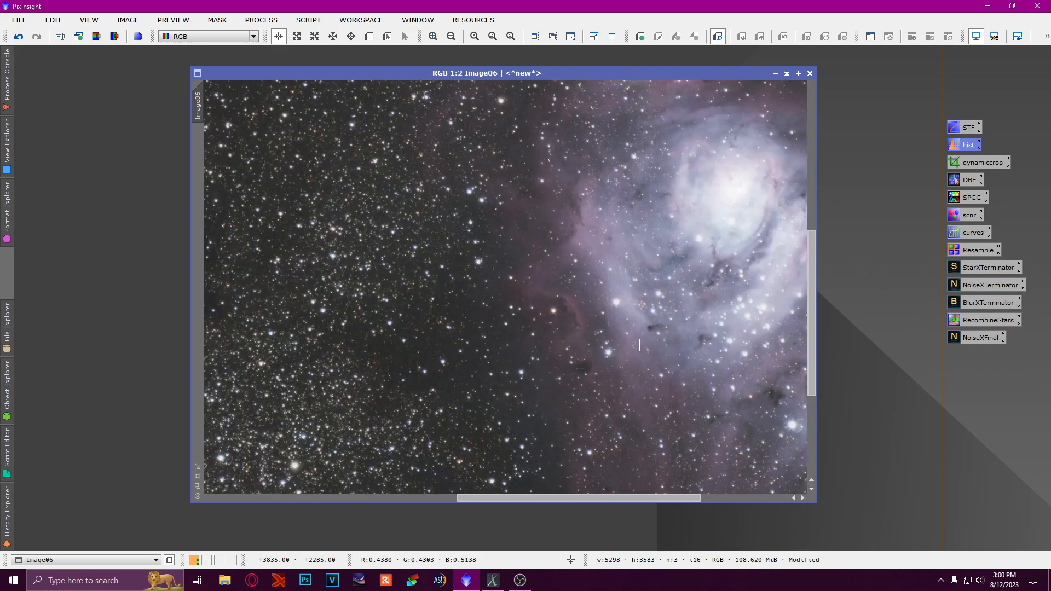
scroll(633, 346, down, 3)
scroll(634, 346, down, 1)
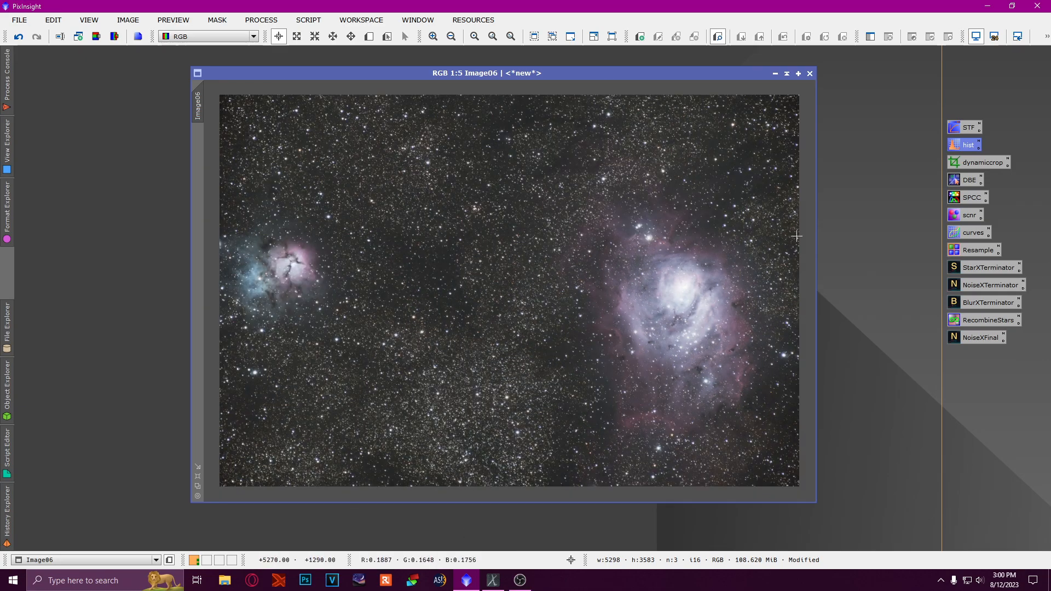
scroll(423, 328, up, 6)
scroll(704, 305, up, 1)
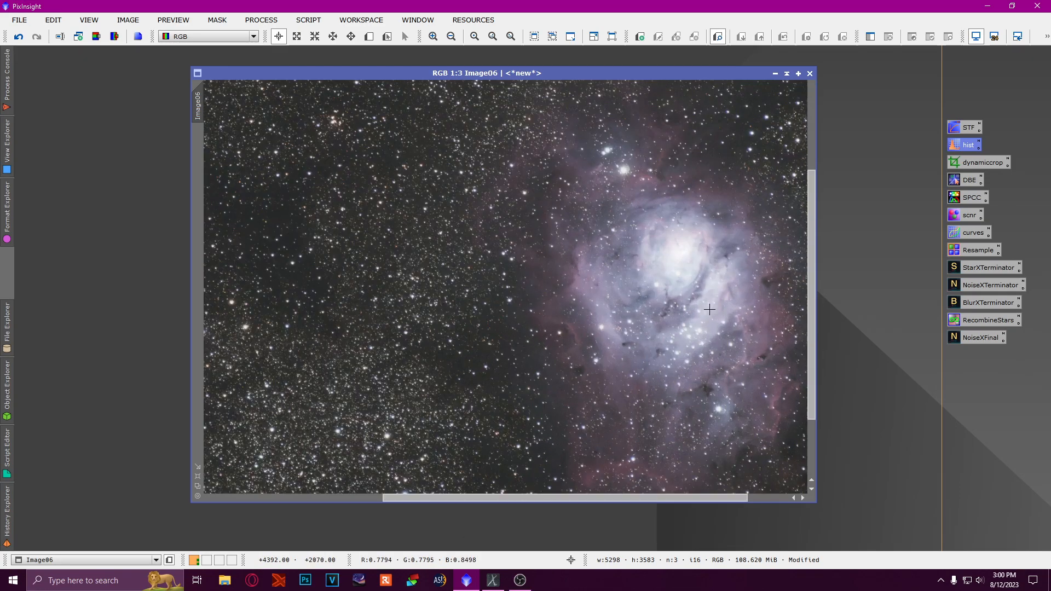
scroll(703, 305, down, 2)
Step: Extract the recombined image's lightness, measure its star FWHM and eccentricity with the FWHMEccentricity script, and discard the lightness copy
click(96, 36)
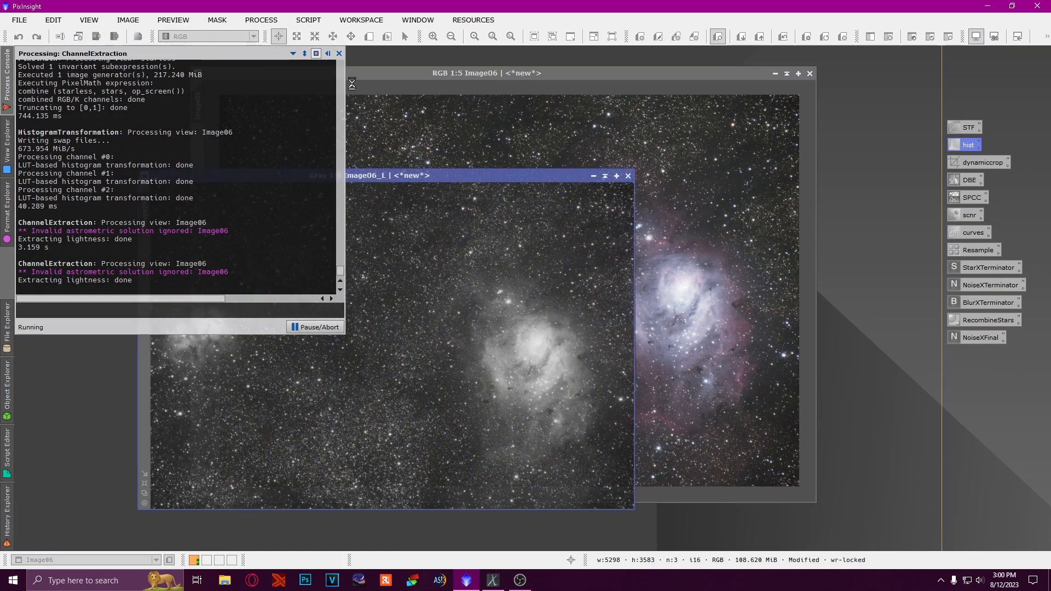
click(308, 20)
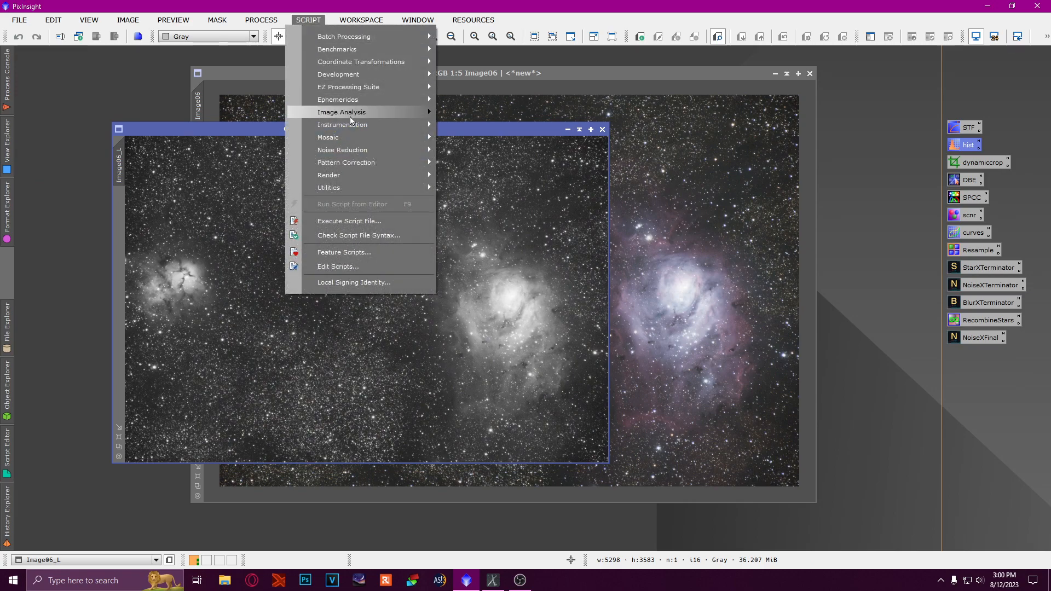
mouse_move(383, 112)
click(550, 201)
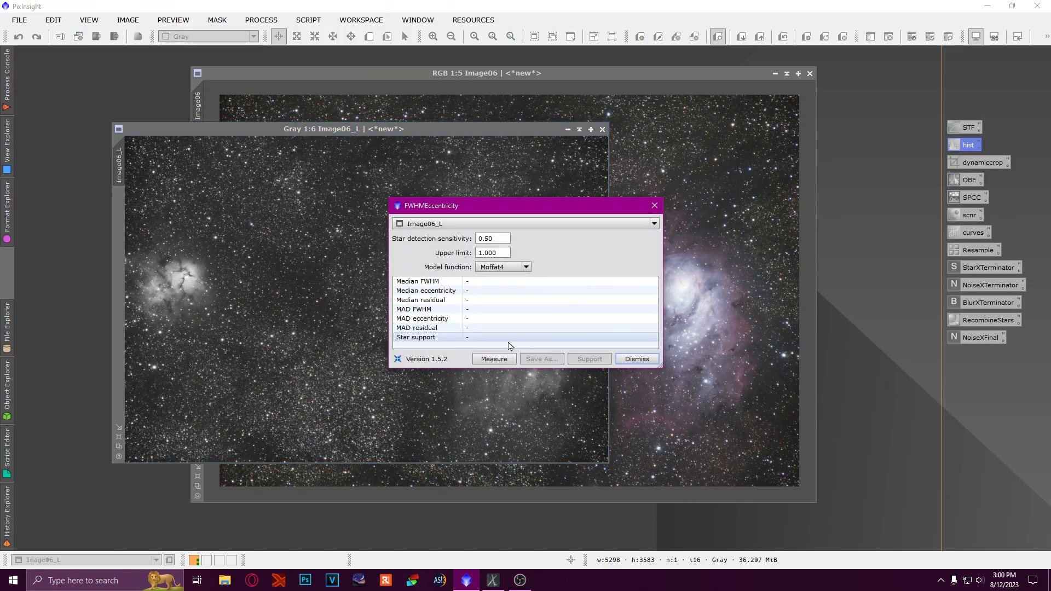
click(494, 359)
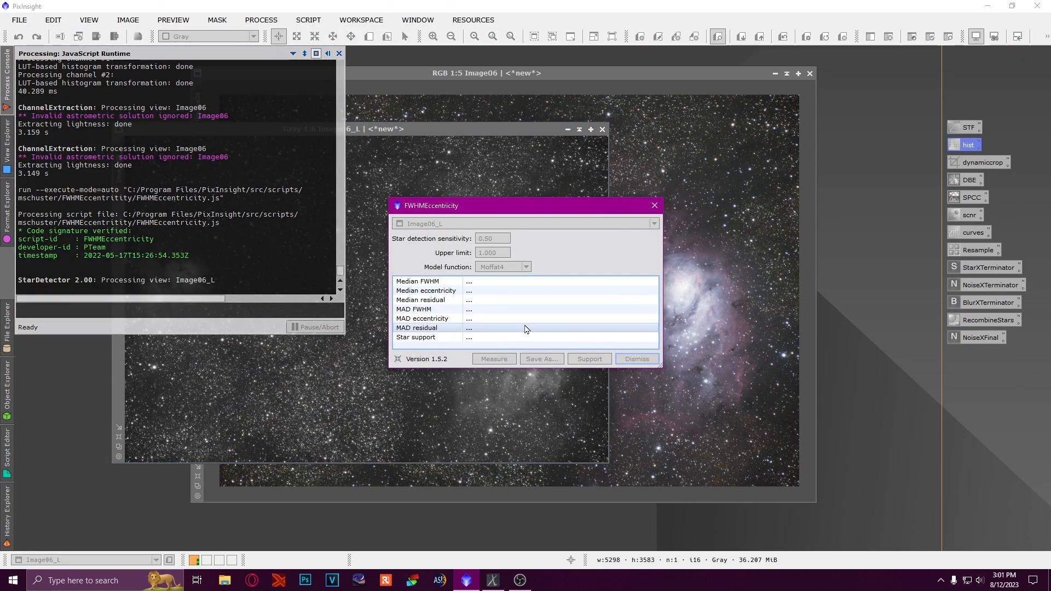
click(653, 205)
click(602, 129)
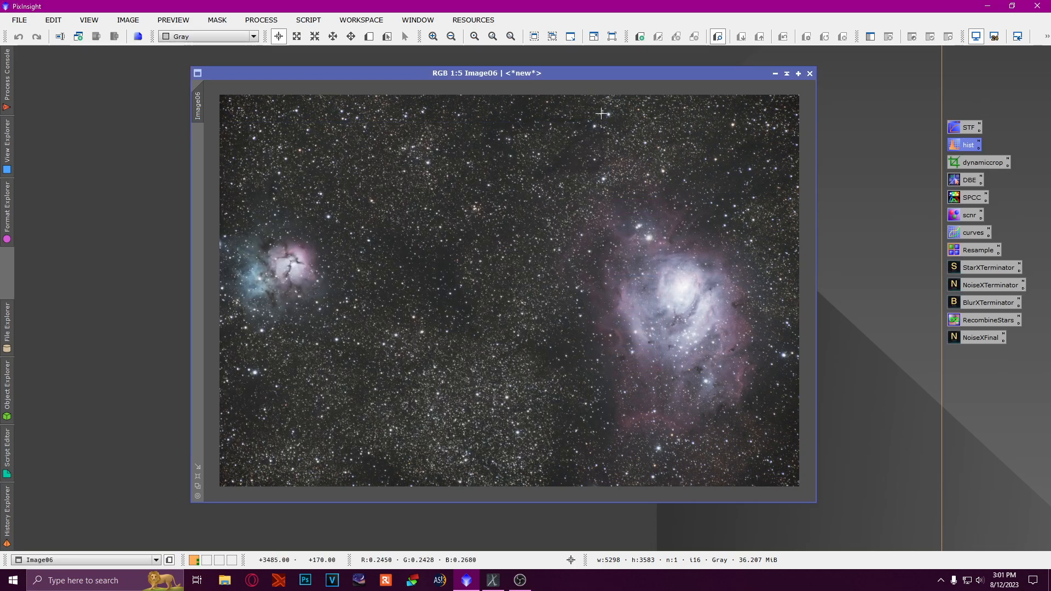
Step: Apply BlurXTerminator to the recombined image with automatic PSF off, a PSF diameter of 3.56 pixels and nonstellar sharpening of 0.90
double_click(967, 306)
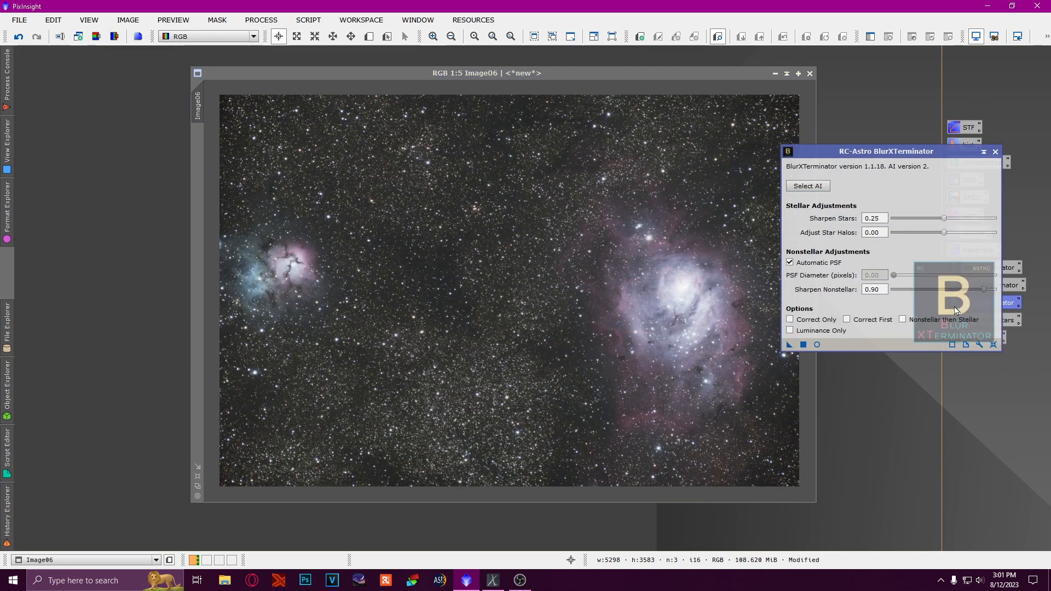
click(817, 265)
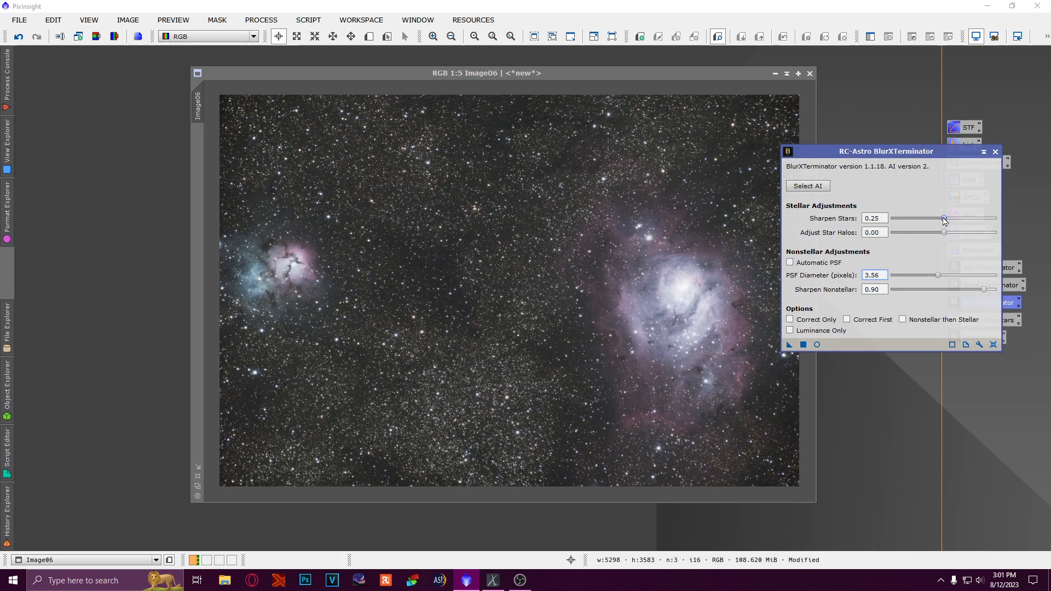
drag(943, 218, 770, 567)
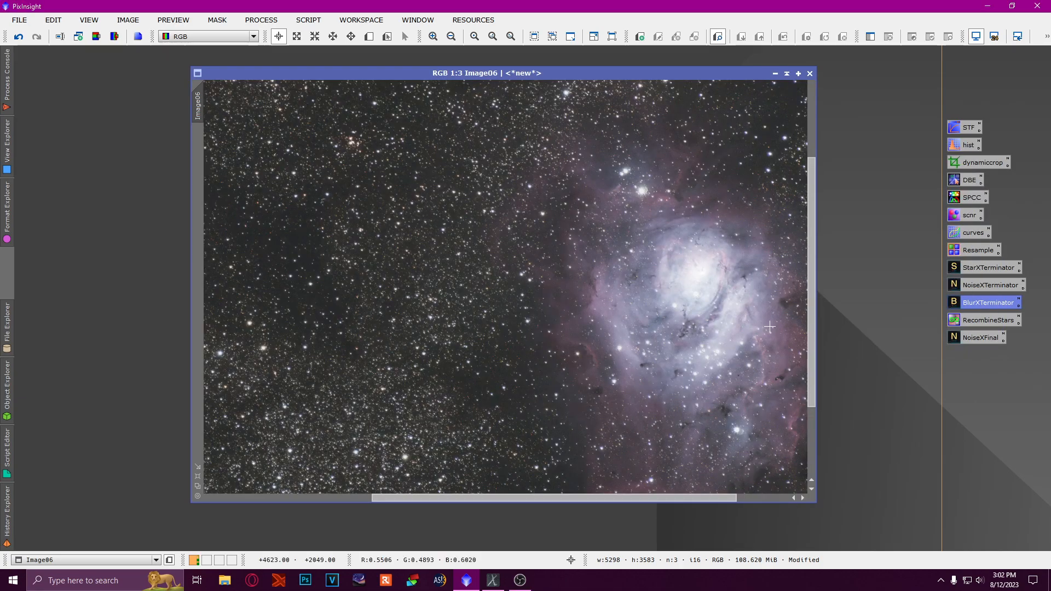
Step: Compare the dark dust lanes and stars near the Lagoon core before and after the BlurXTerminator sharpening
scroll(362, 276, up, 3)
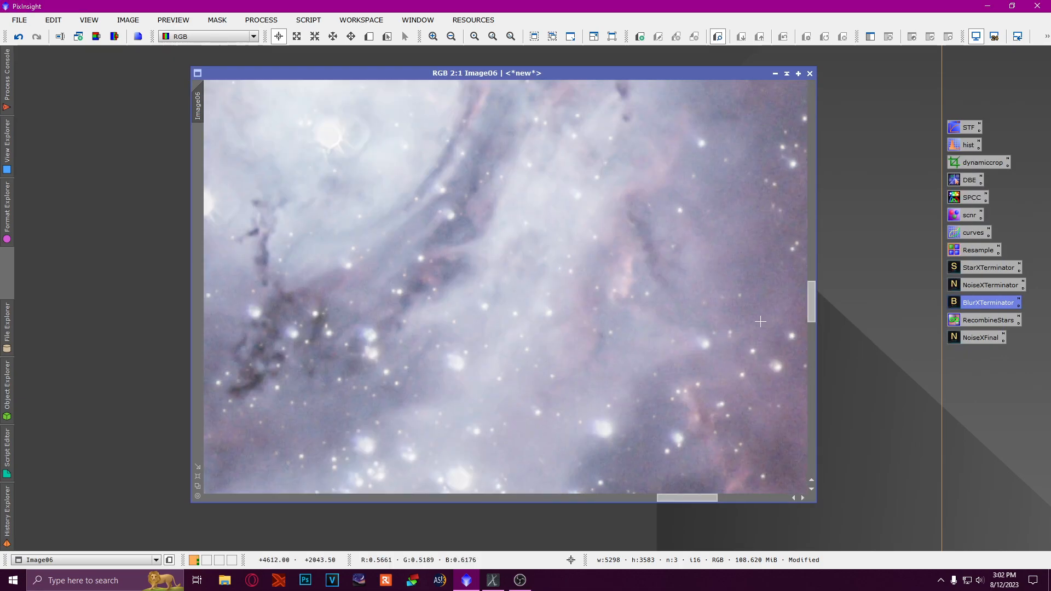
scroll(363, 277, up, 1)
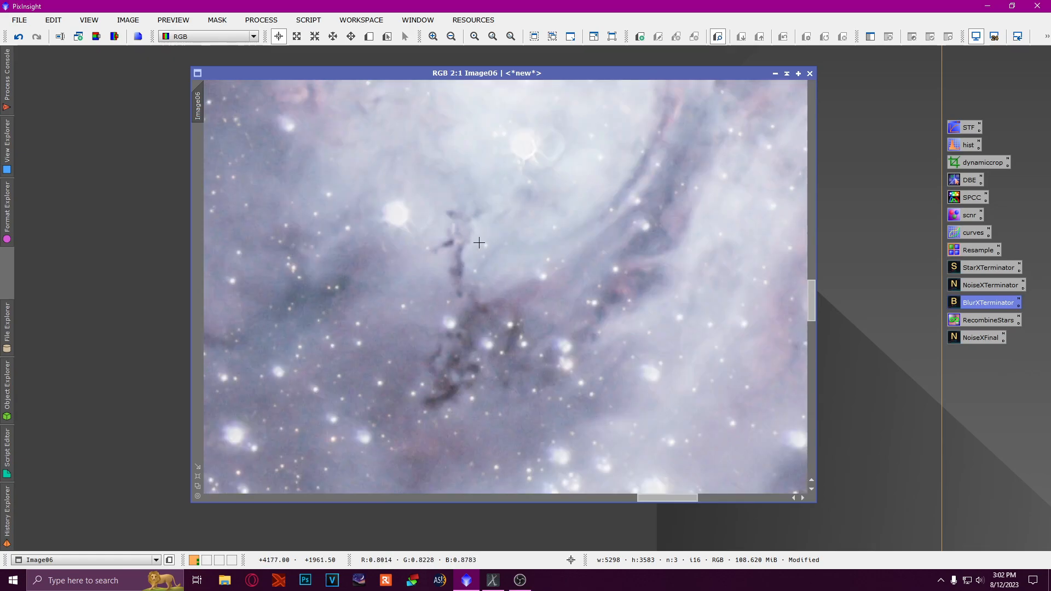
click(20, 37)
click(37, 38)
scroll(459, 416, down, 4)
scroll(459, 416, down, 1)
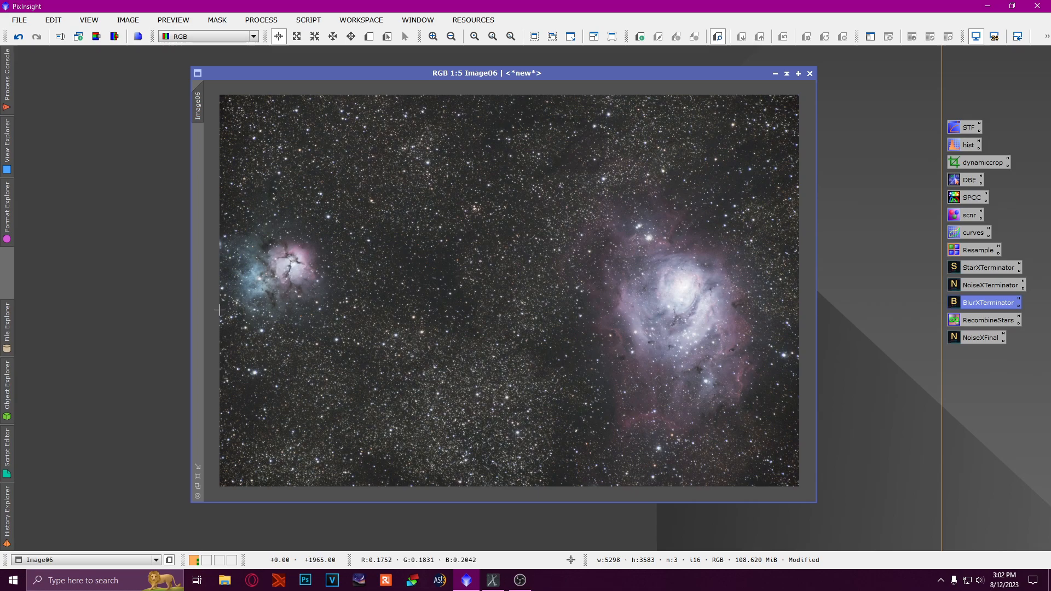
Step: Compare the Trifid Nebula's dust lanes and central stars with and without the BlurXTerminator sharpening, leaving the sharpening applied
scroll(457, 256, up, 4)
click(19, 37)
scroll(414, 218, up, 2)
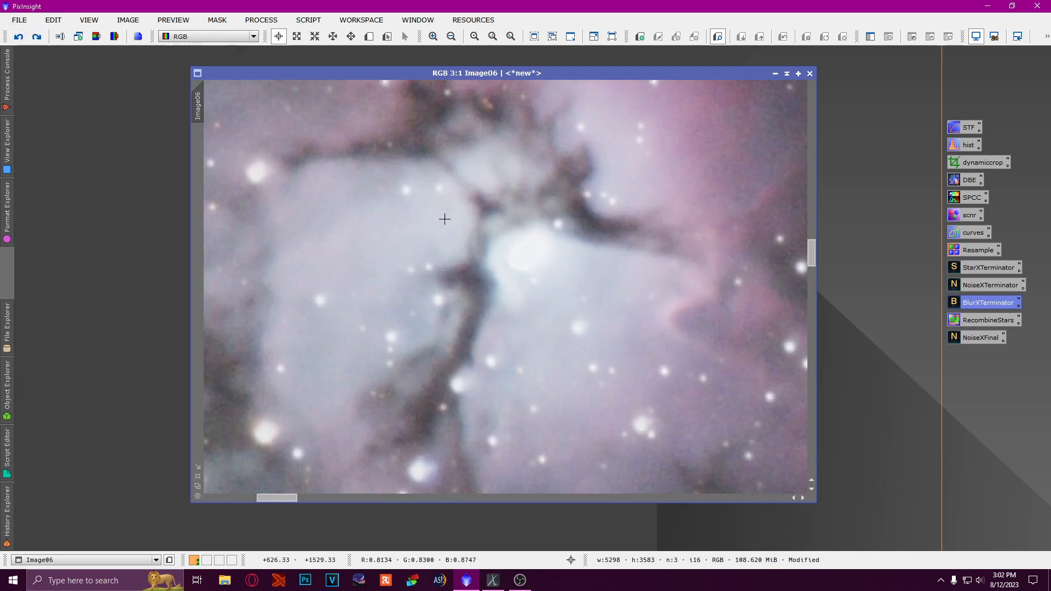
click(36, 37)
click(18, 36)
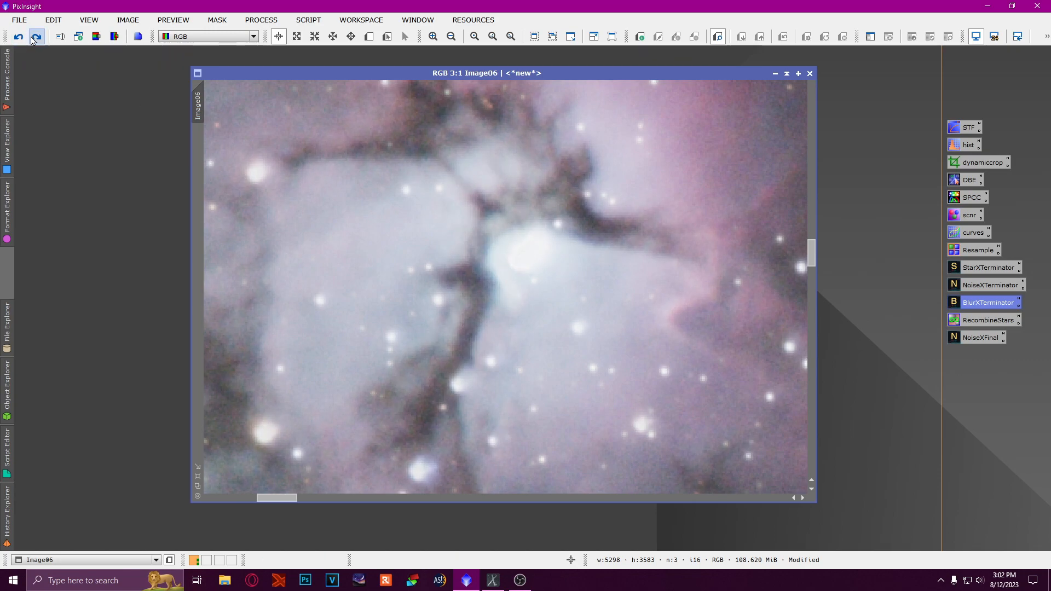
click(36, 37)
scroll(612, 322, down, 2)
scroll(612, 323, down, 4)
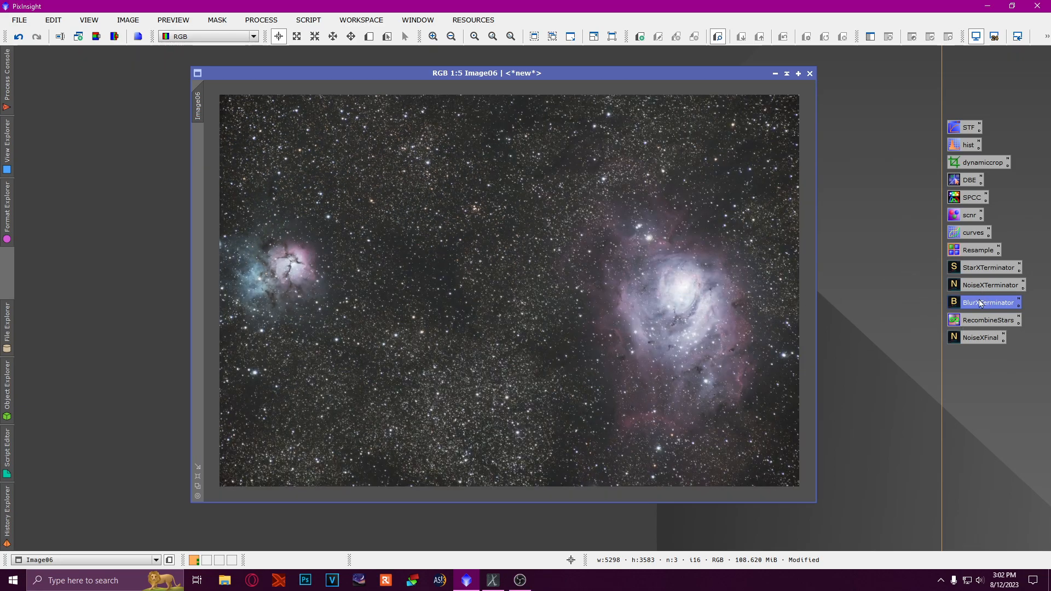
Step: Inspect star shapes and background noise up close in the star field between the two nebulae
scroll(602, 323, up, 9)
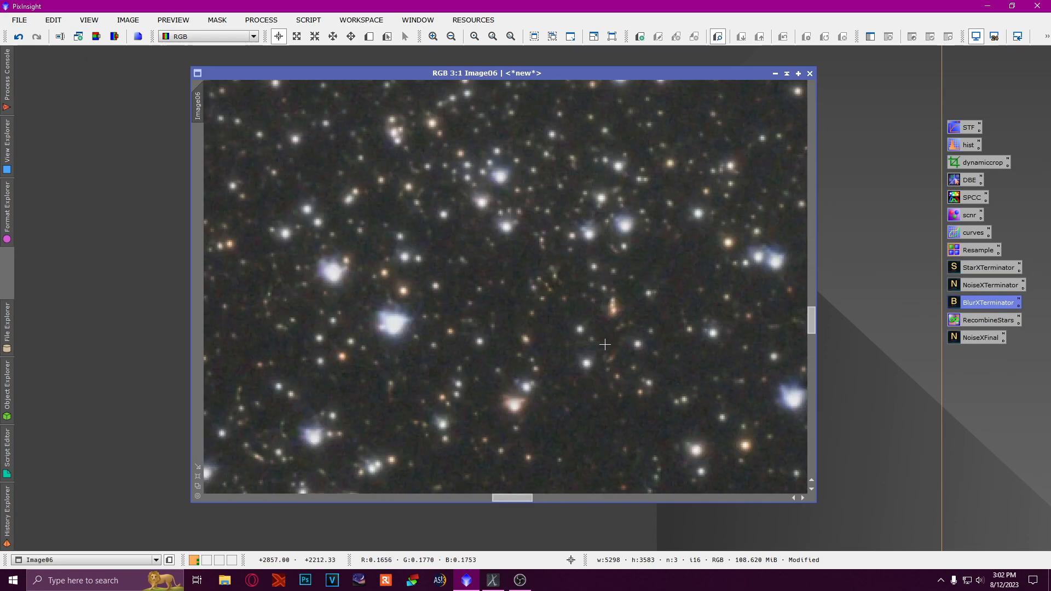
drag(811, 319, 811, 327)
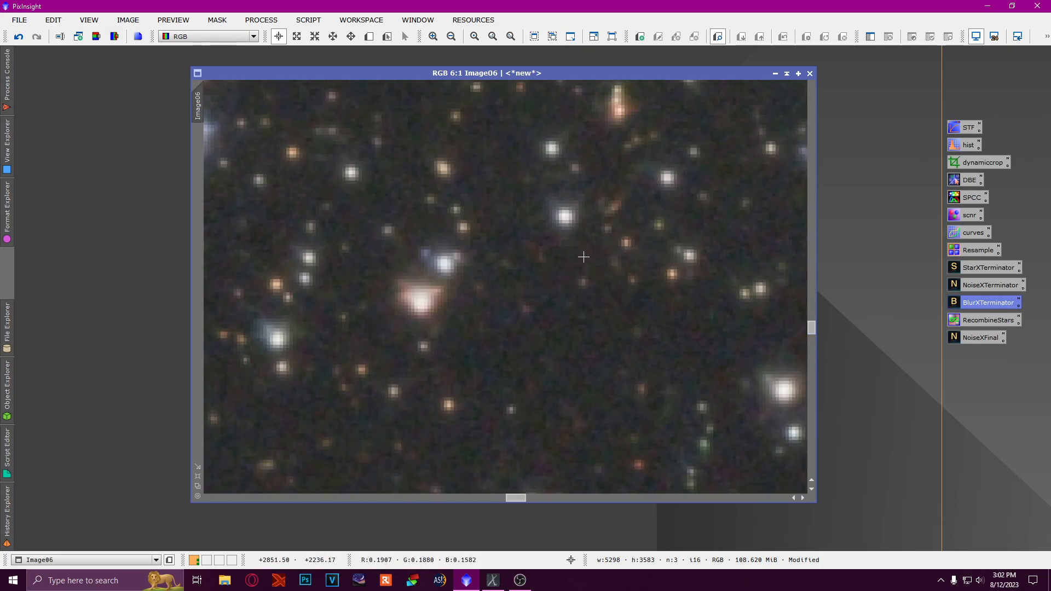
scroll(474, 376, down, 7)
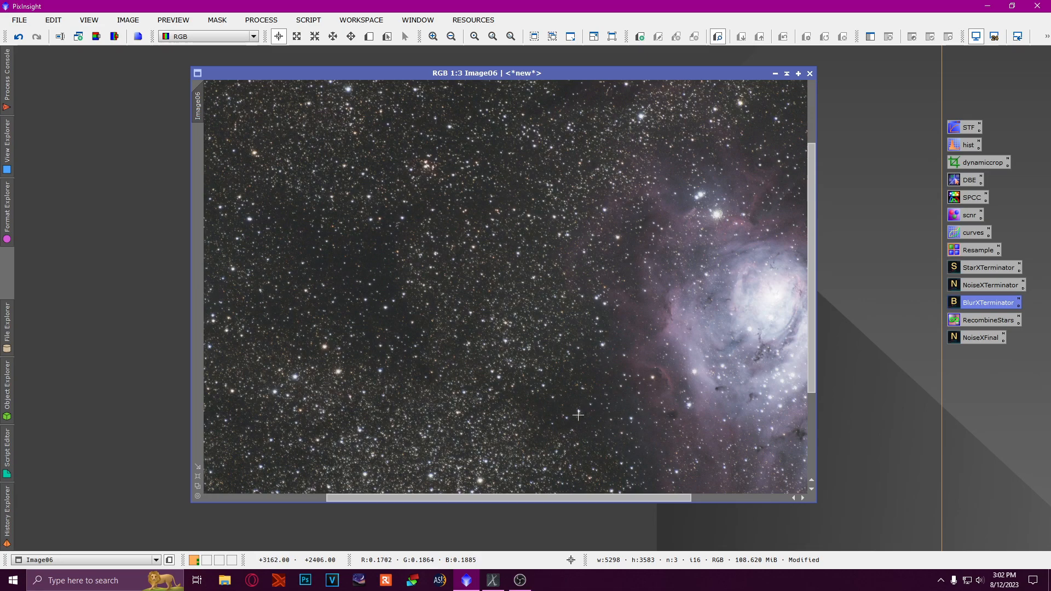
scroll(584, 340, up, 2)
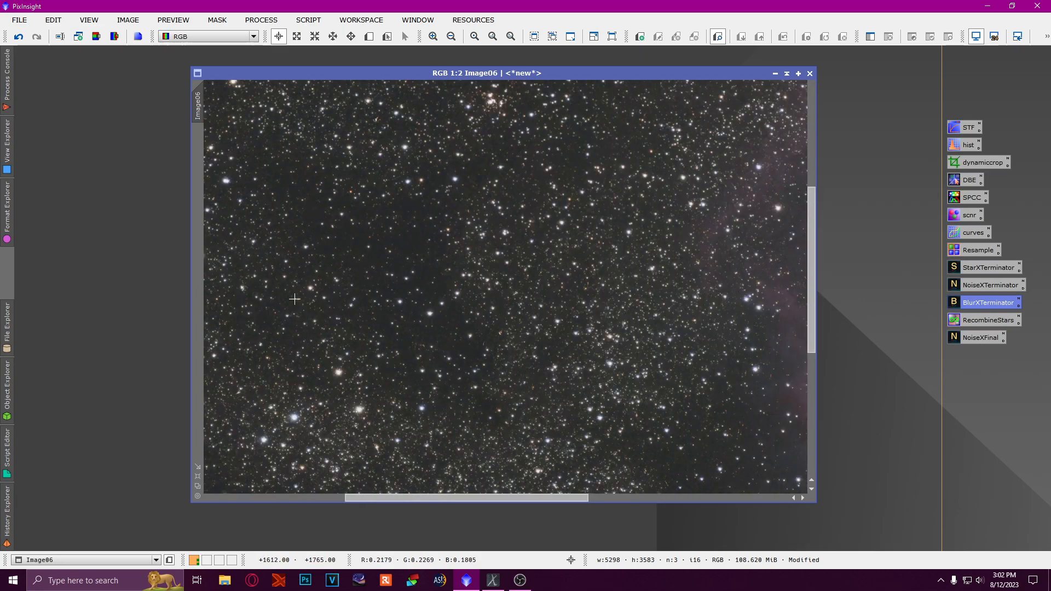
scroll(260, 250, down, 5)
Step: Examine the Trifid Nebula and its blue reflection region up close for noise and star artifacts along the nebula's edge
scroll(300, 266, up, 3)
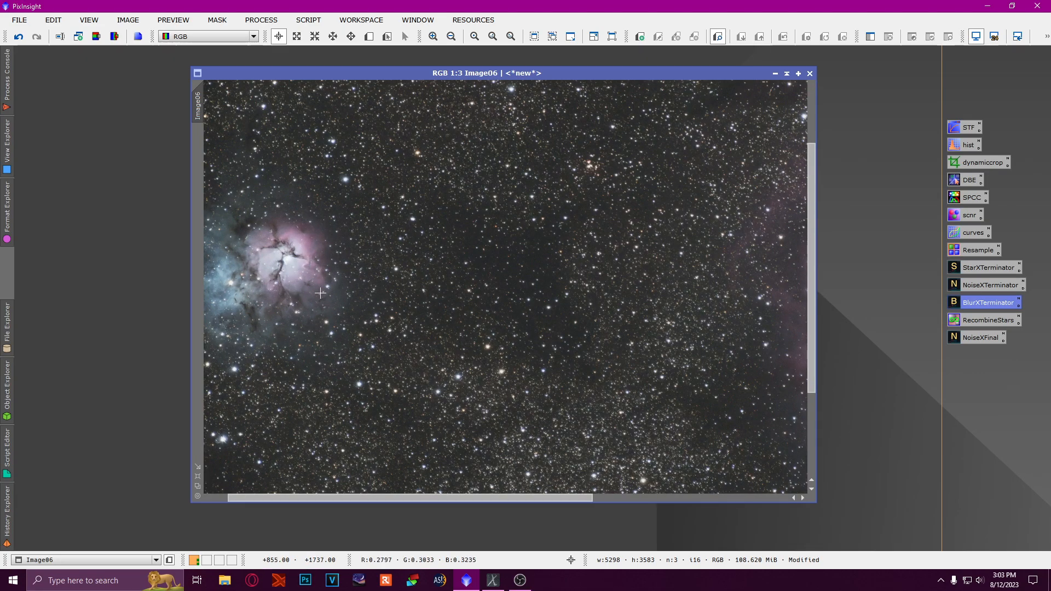
scroll(267, 270, up, 2)
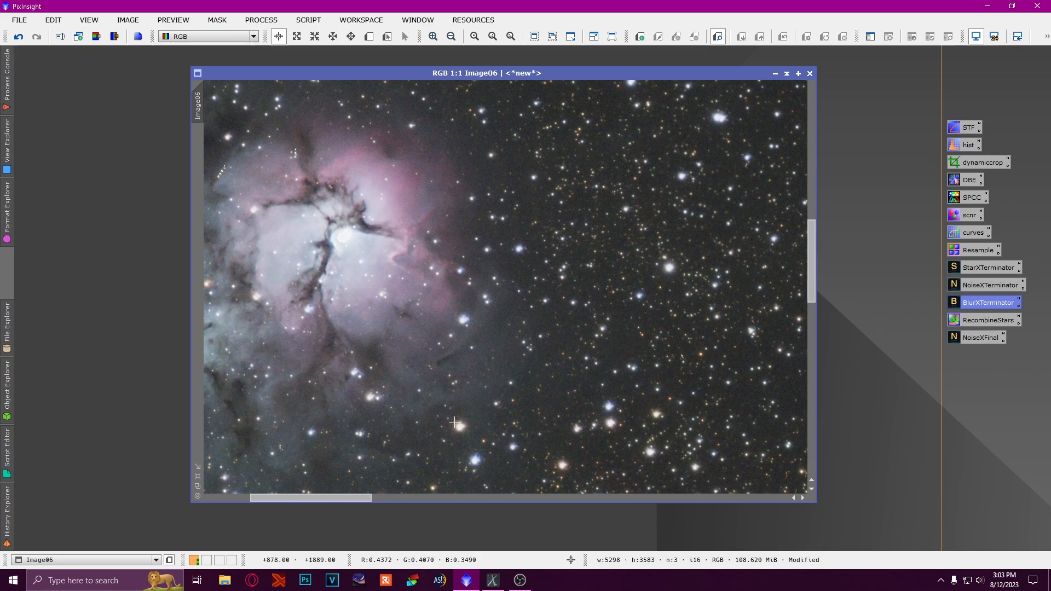
scroll(290, 300, down, 3)
scroll(264, 295, up, 1)
scroll(264, 295, up, 3)
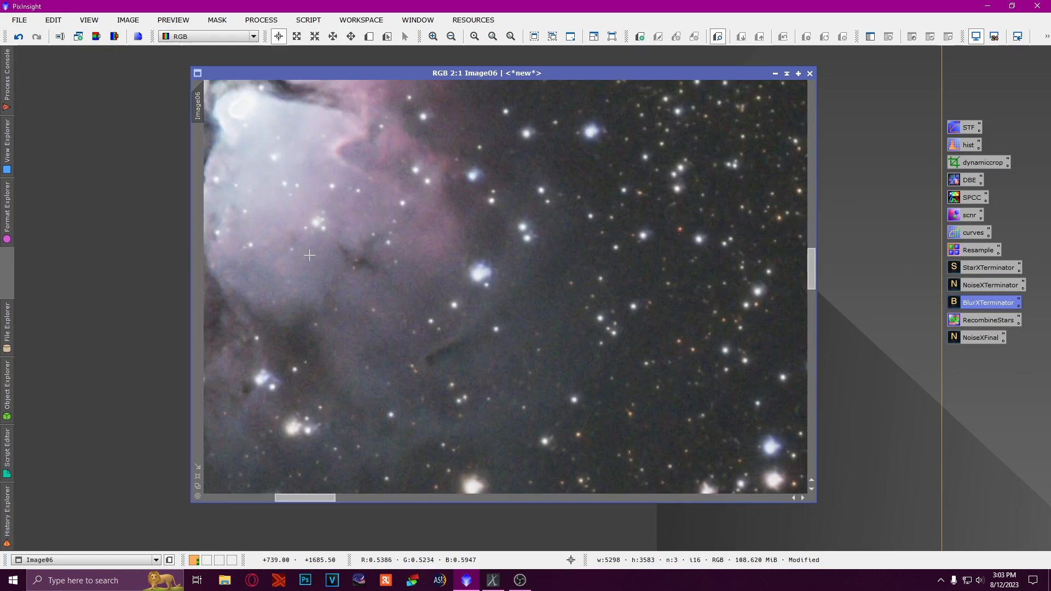
scroll(264, 295, down, 1)
drag(340, 501, 291, 497)
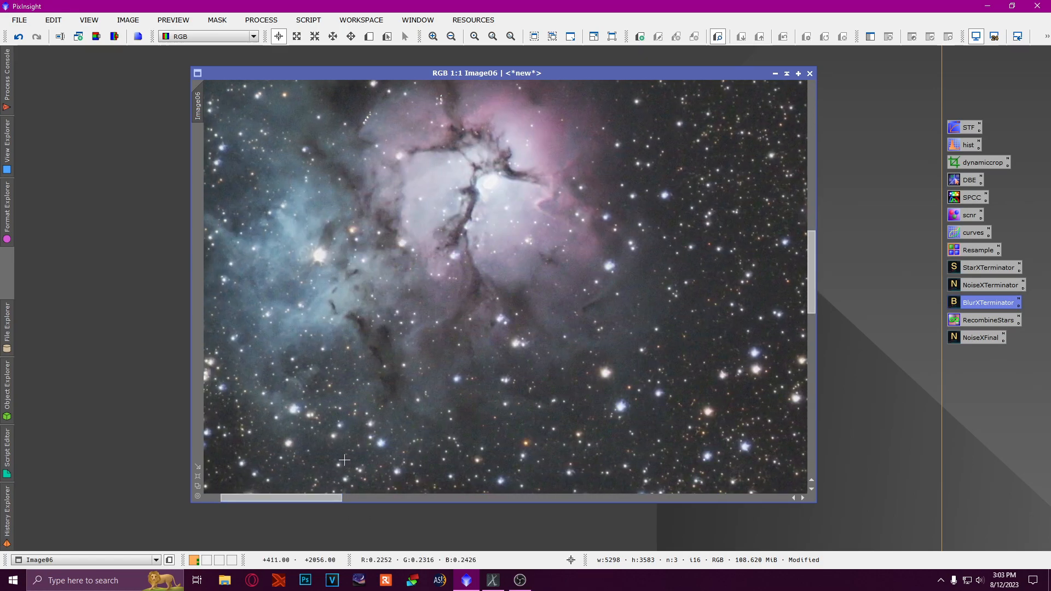
drag(817, 260, 817, 211)
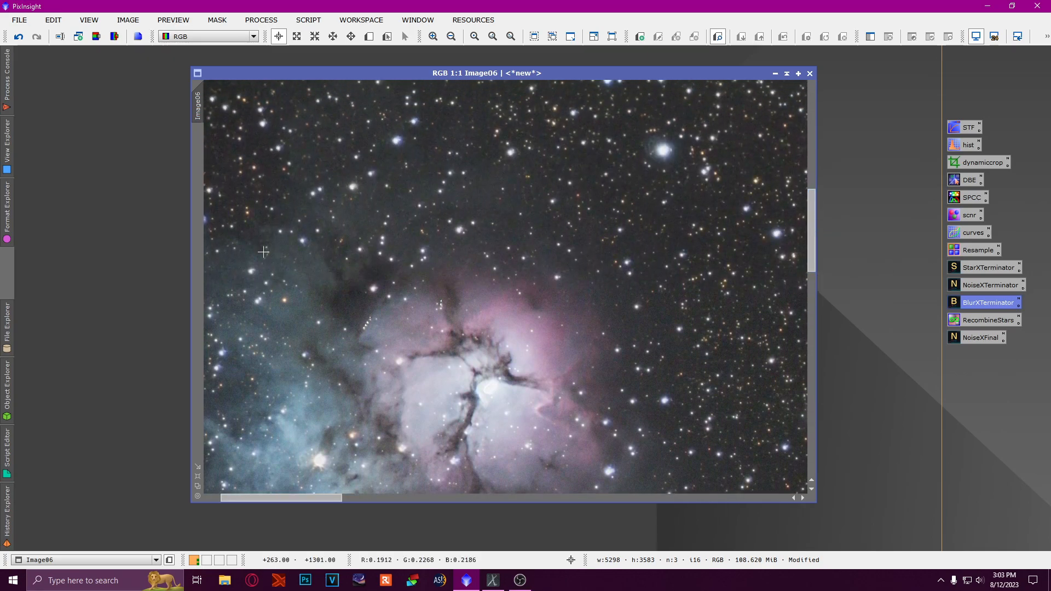
scroll(324, 410, up, 2)
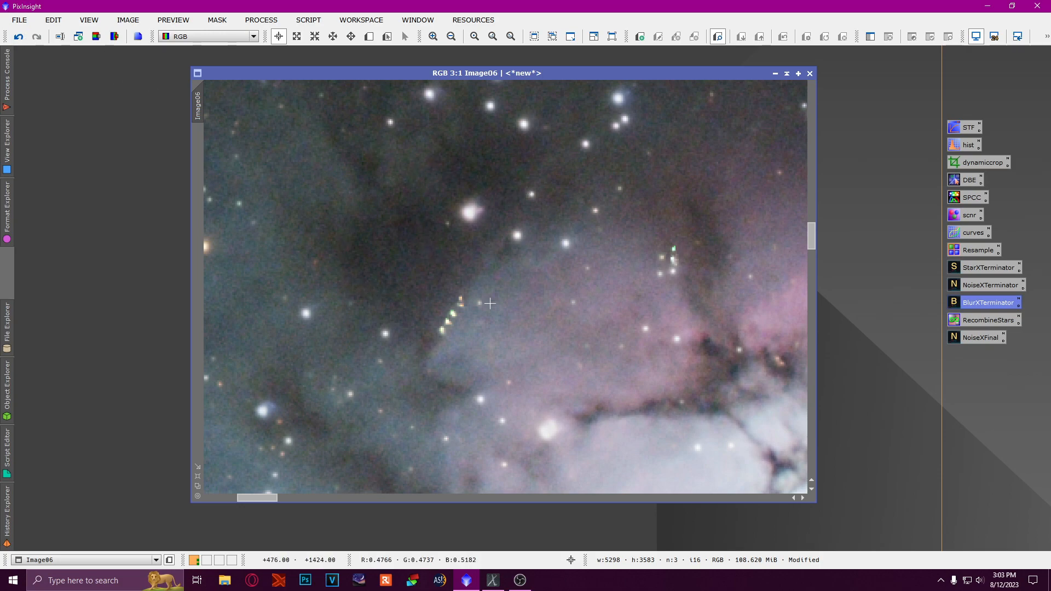
scroll(476, 290, down, 2)
scroll(454, 300, up, 3)
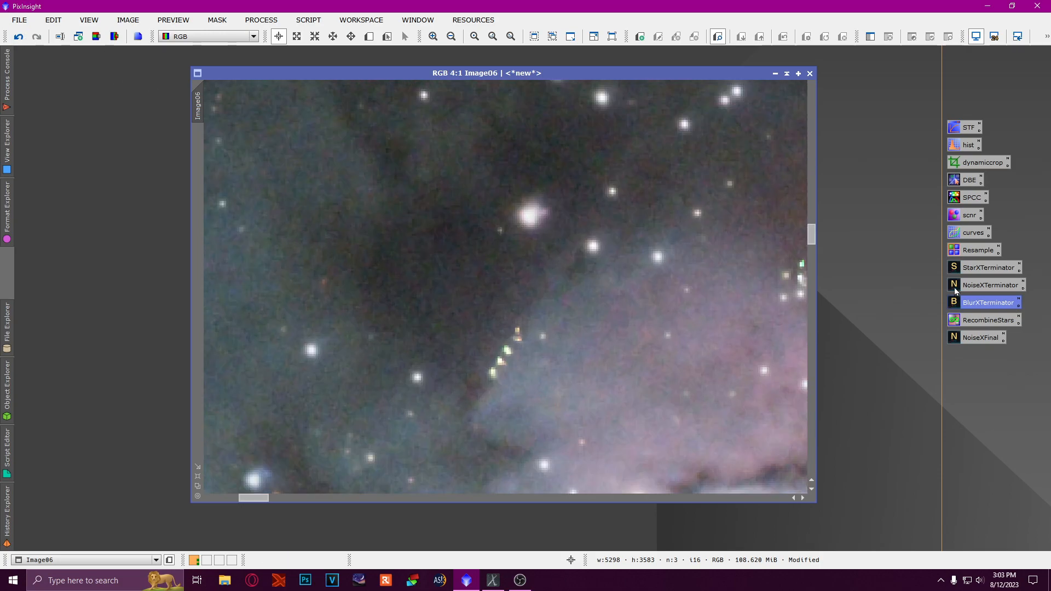
Step: Apply NoiseXTerminator to the recombined image with Denoise at 0.75 and Detail at 0.15
double_click(985, 285)
click(1026, 120)
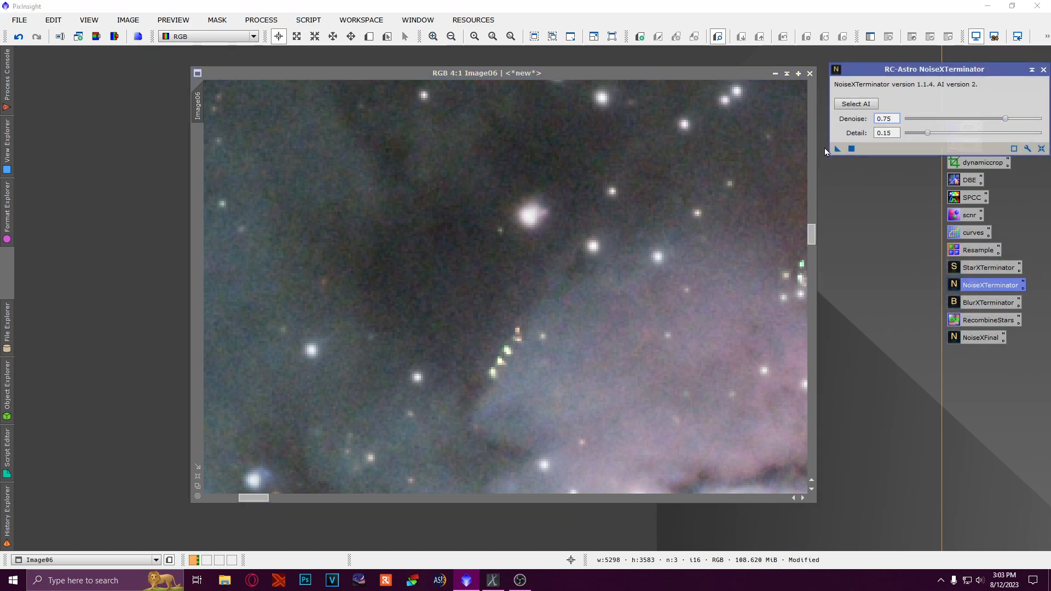
drag(838, 153, 538, 236)
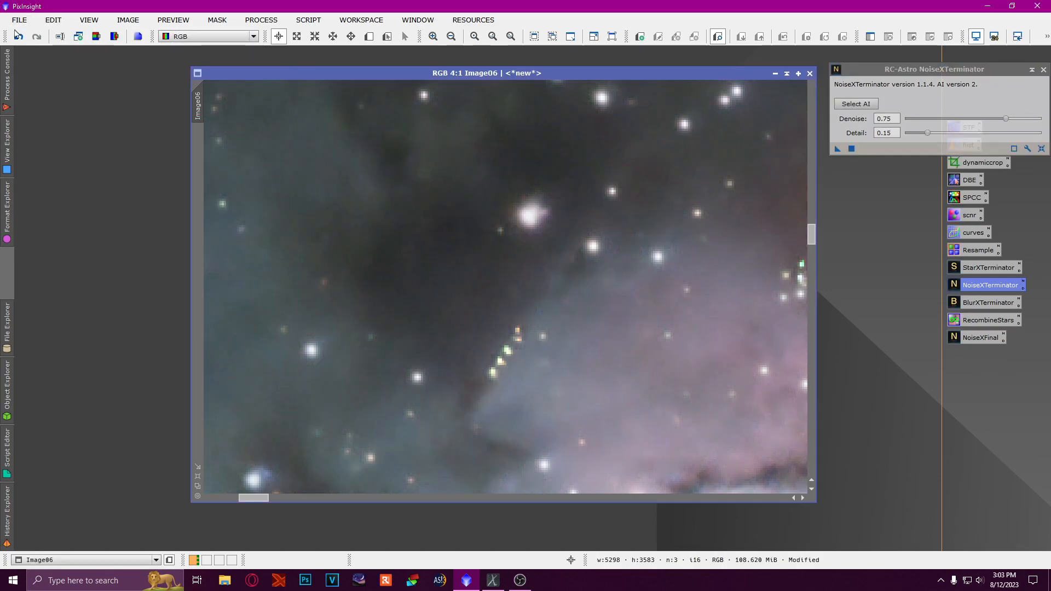
Step: Compare the Trifid and Lagoon regions before and after noise reduction, keep the denoised version, and close NoiseXTerminator
scroll(431, 296, up, 5)
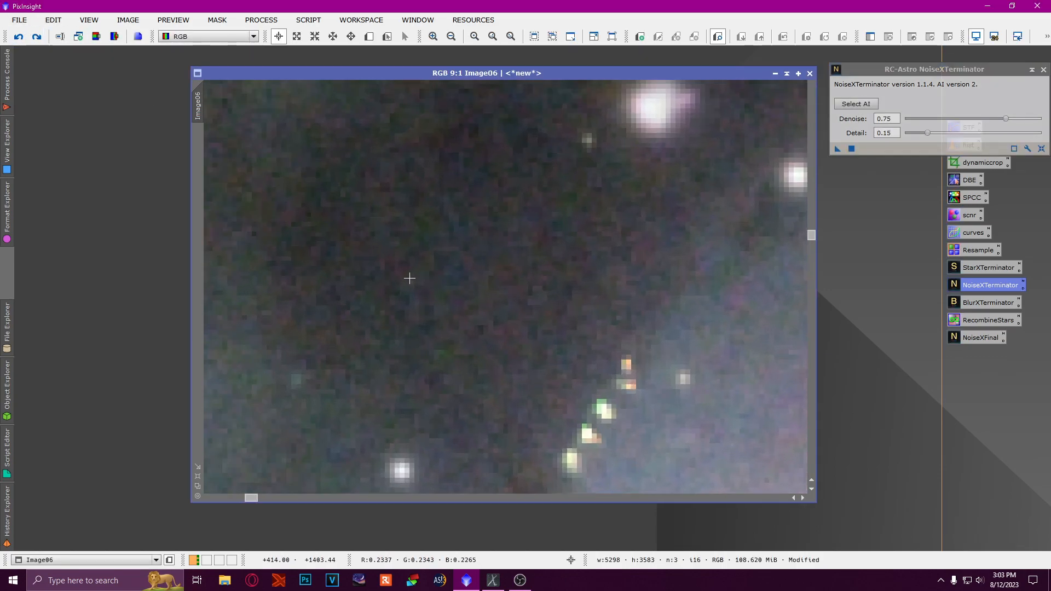
scroll(483, 366, down, 11)
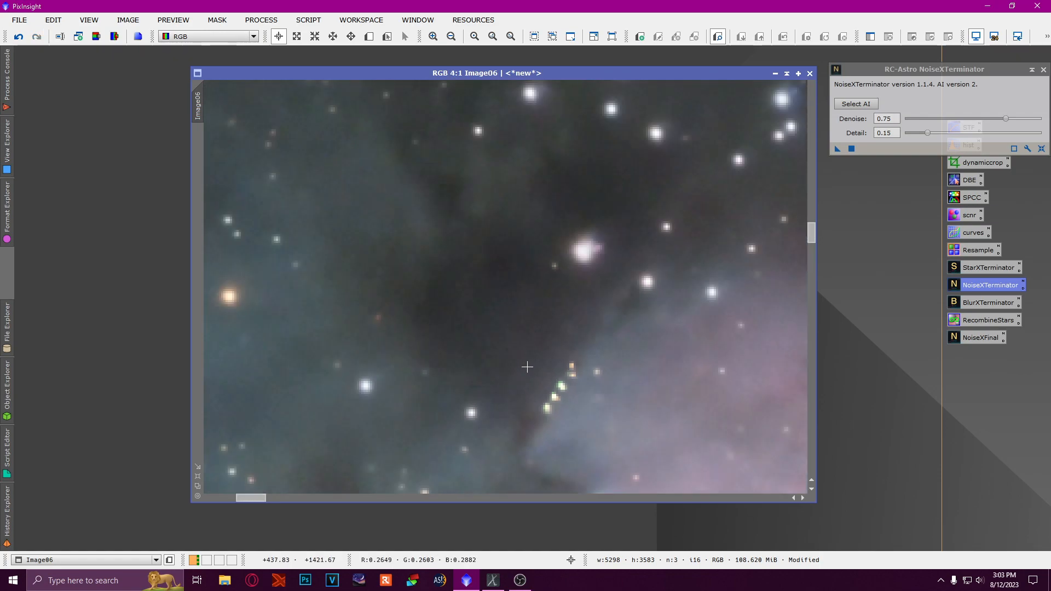
scroll(559, 399, down, 1)
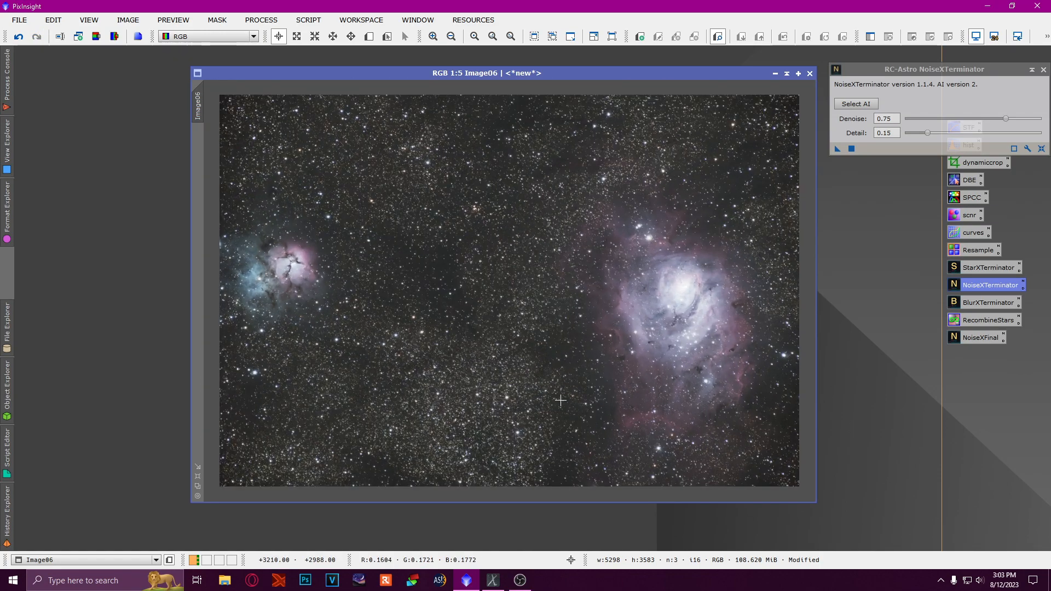
scroll(740, 323, up, 5)
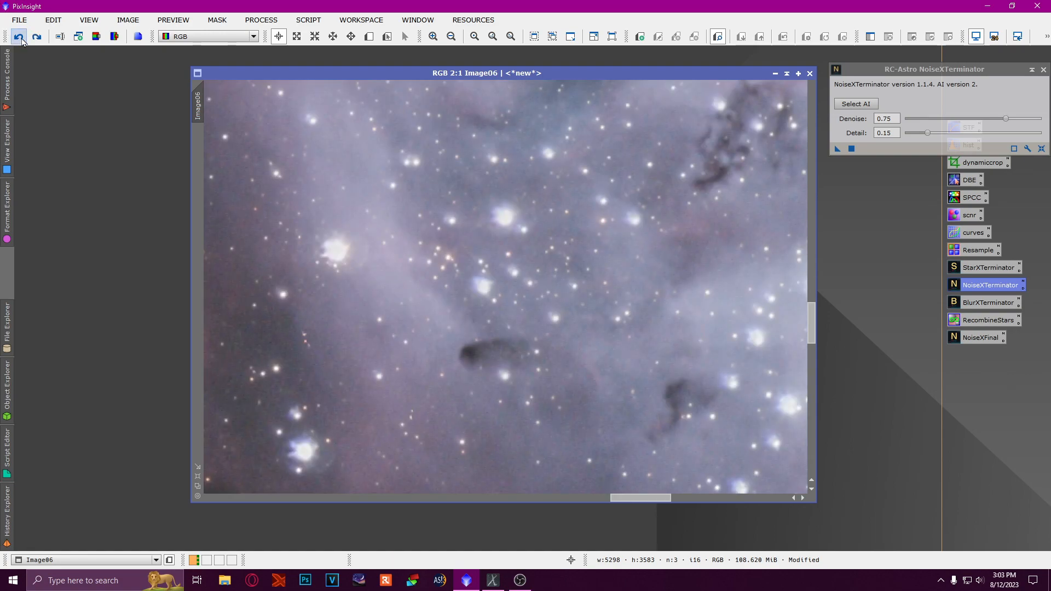
scroll(421, 367, up, 6)
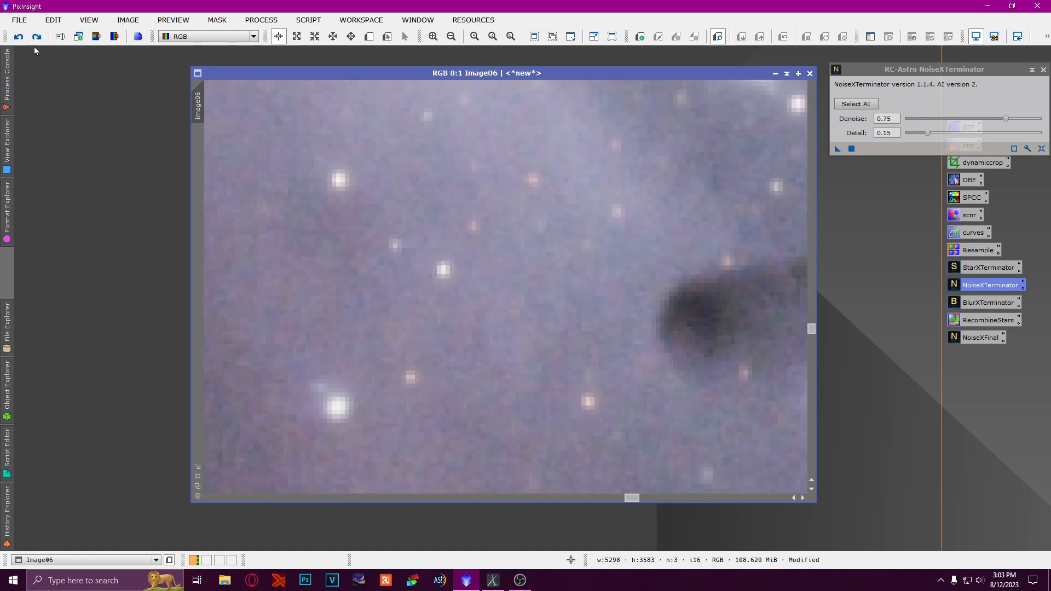
scroll(337, 394, down, 8)
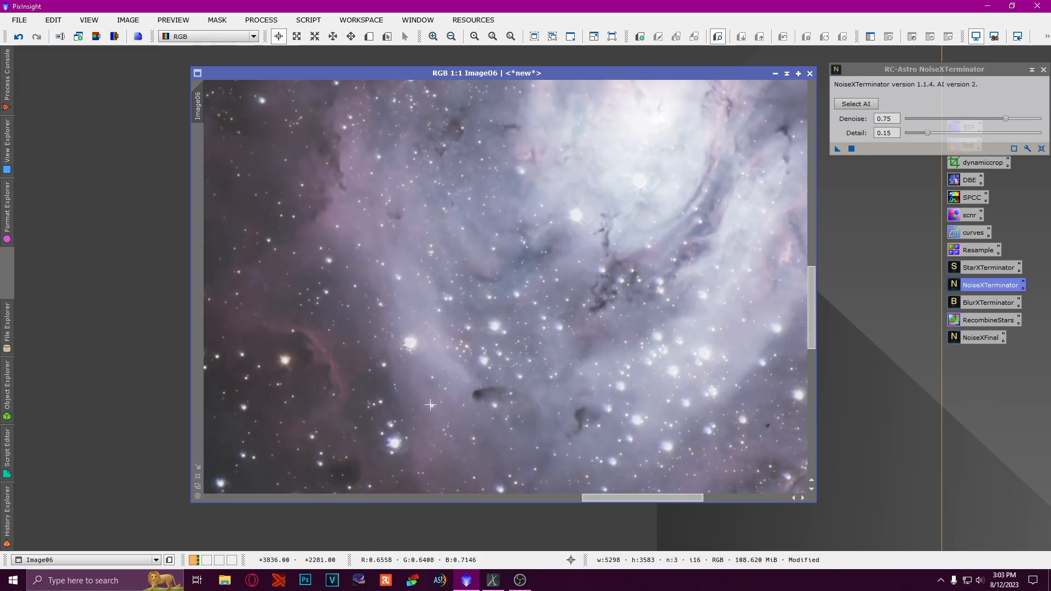
scroll(460, 377, down, 3)
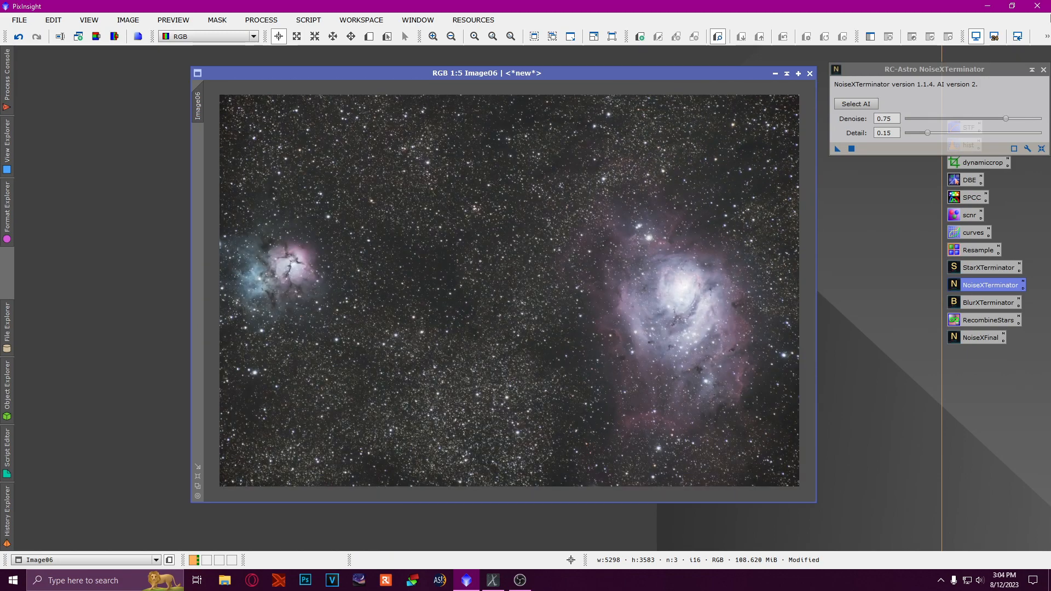
click(1043, 70)
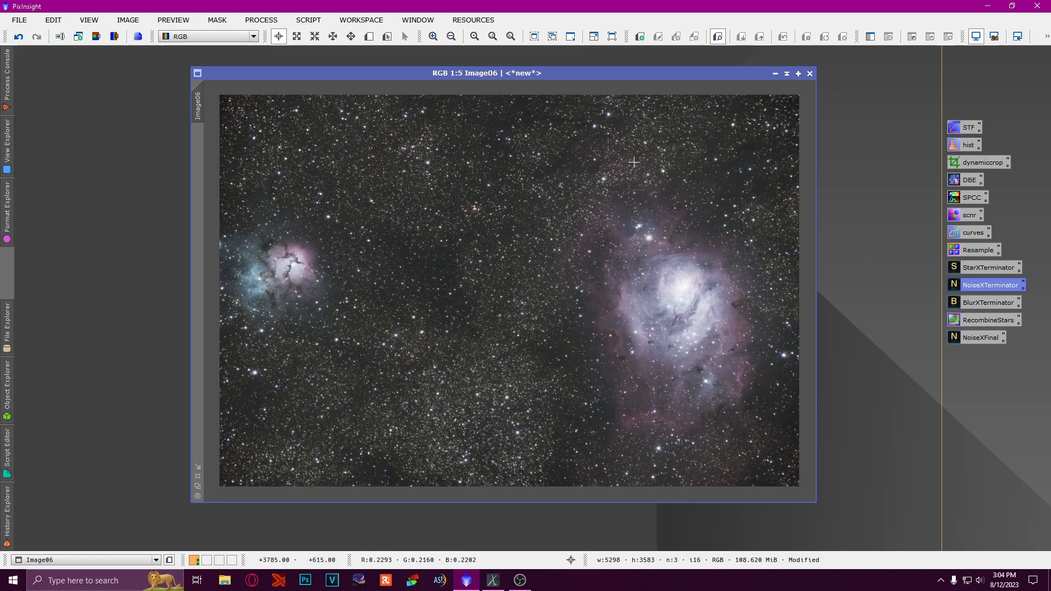
Step: Reset ColorSaturation, preview it live, and shape a raised saturation curve with a point at hue 0.87855 and saturation 0.50
click(261, 19)
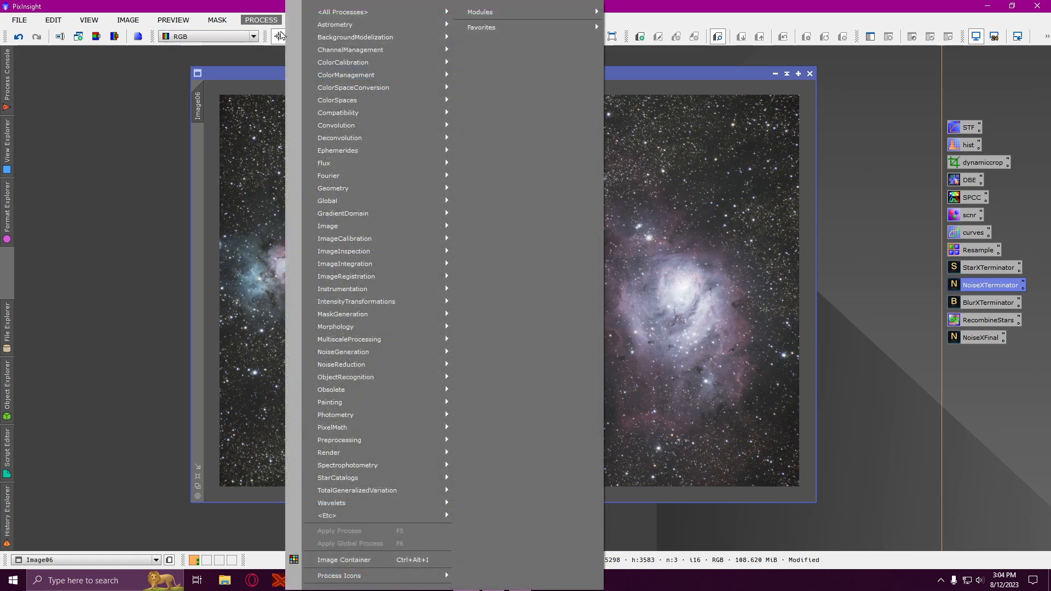
mouse_move(329, 22)
click(481, 327)
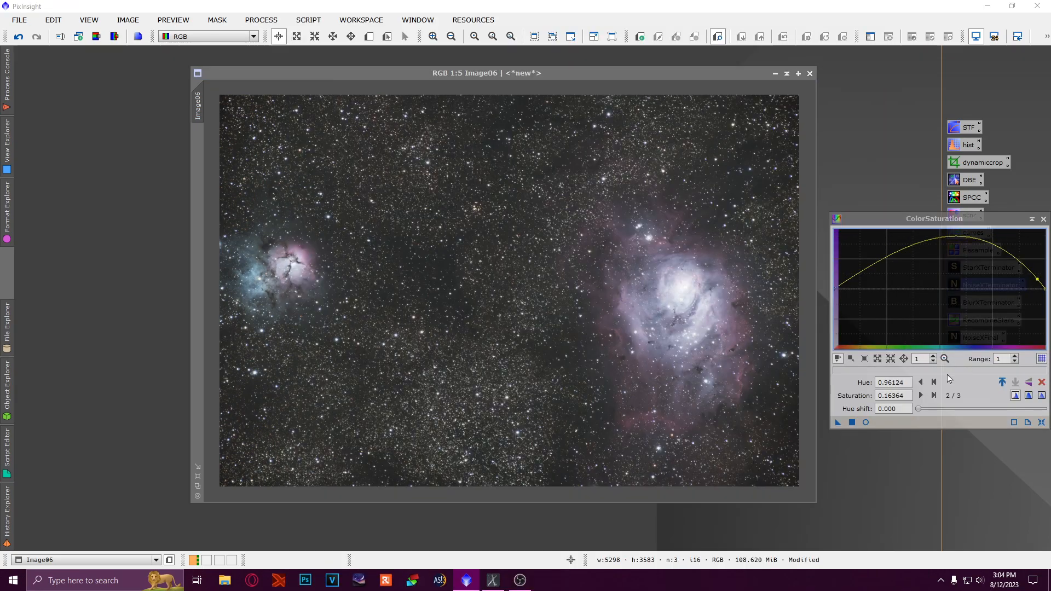
click(1041, 422)
click(866, 422)
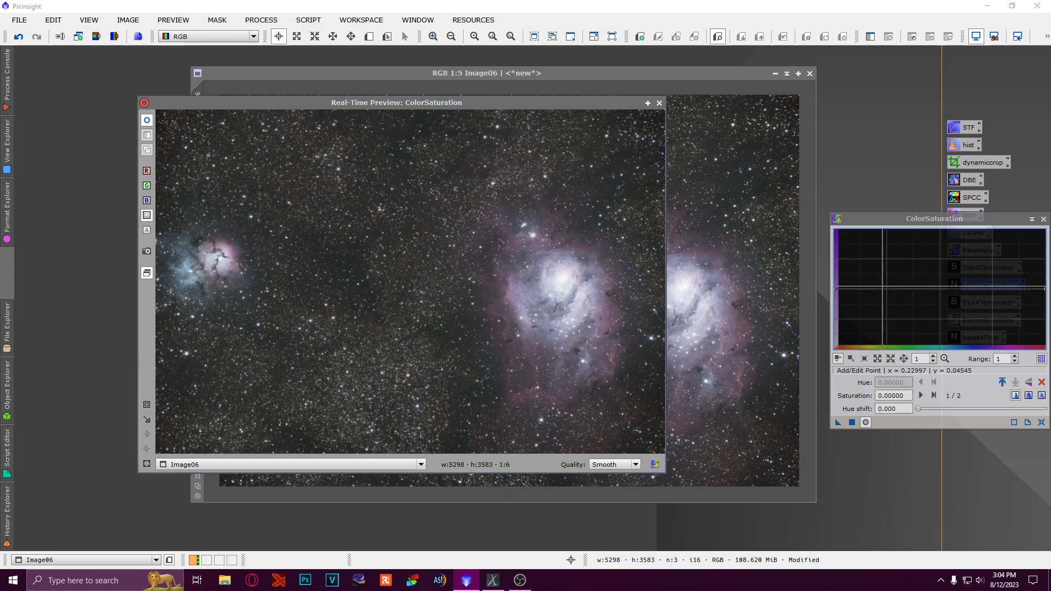
click(971, 231)
drag(971, 231, 1019, 259)
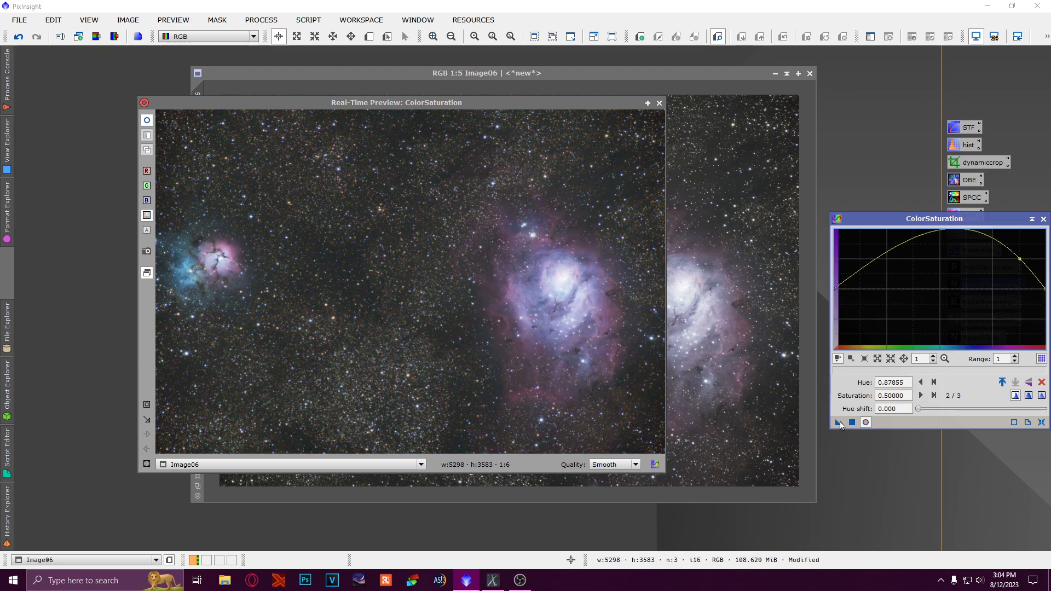
Step: Apply the ColorSaturation curve to Image06, and close the live preview and the process
drag(838, 422, 766, 314)
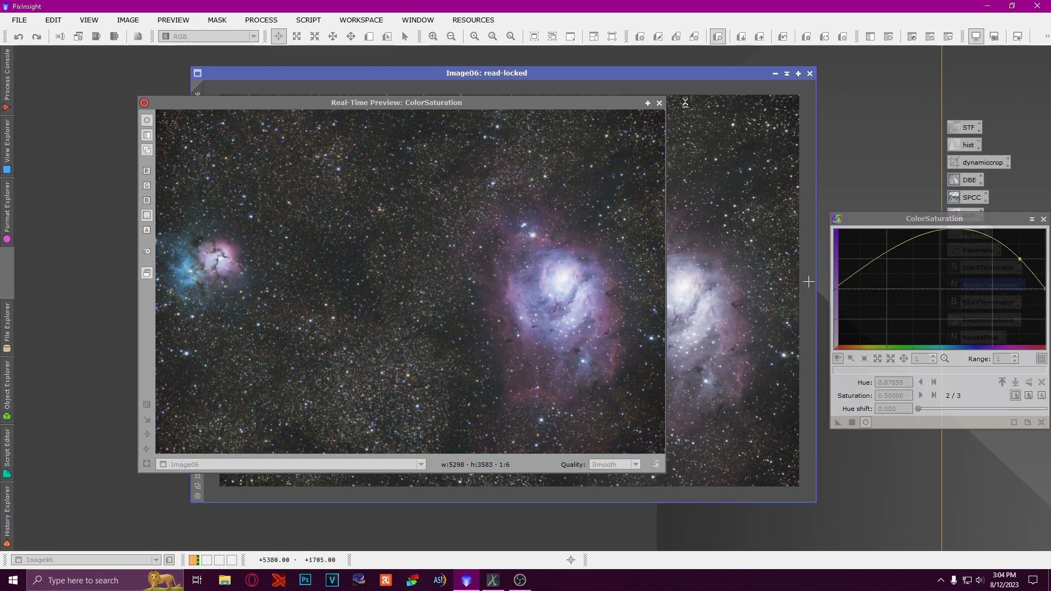
click(659, 102)
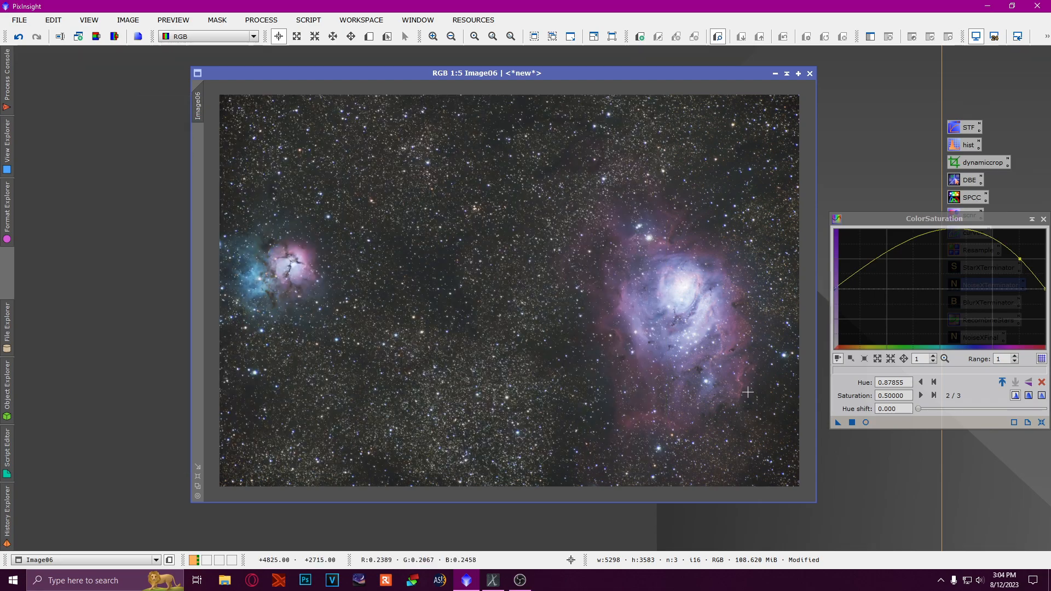
click(1043, 219)
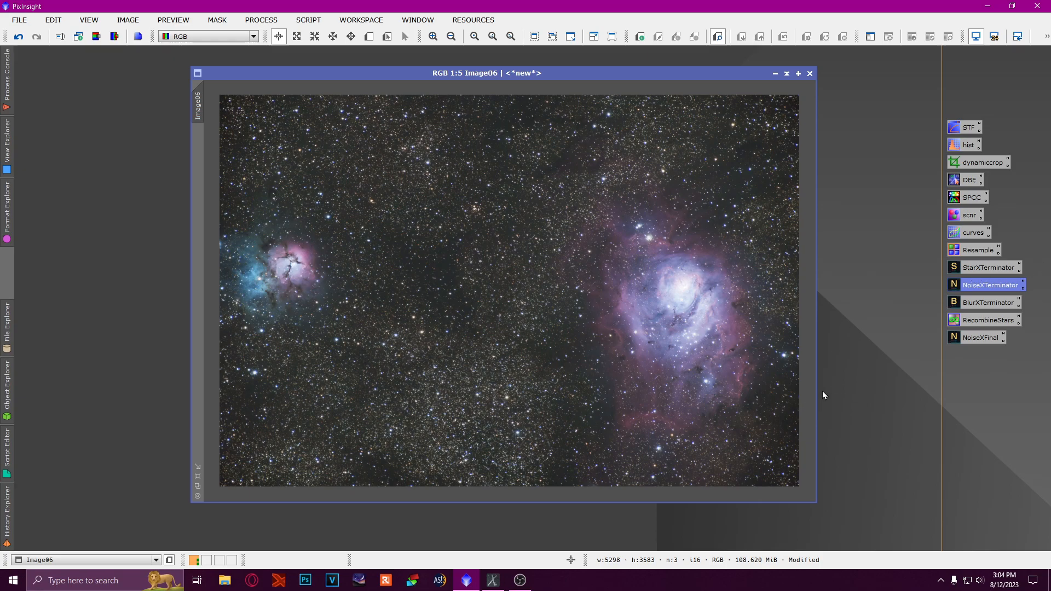
Step: Run the DarkStructureEnhance script on Image06 with 8 layers to remove, amount 0.30 and 1 iteration
click(309, 21)
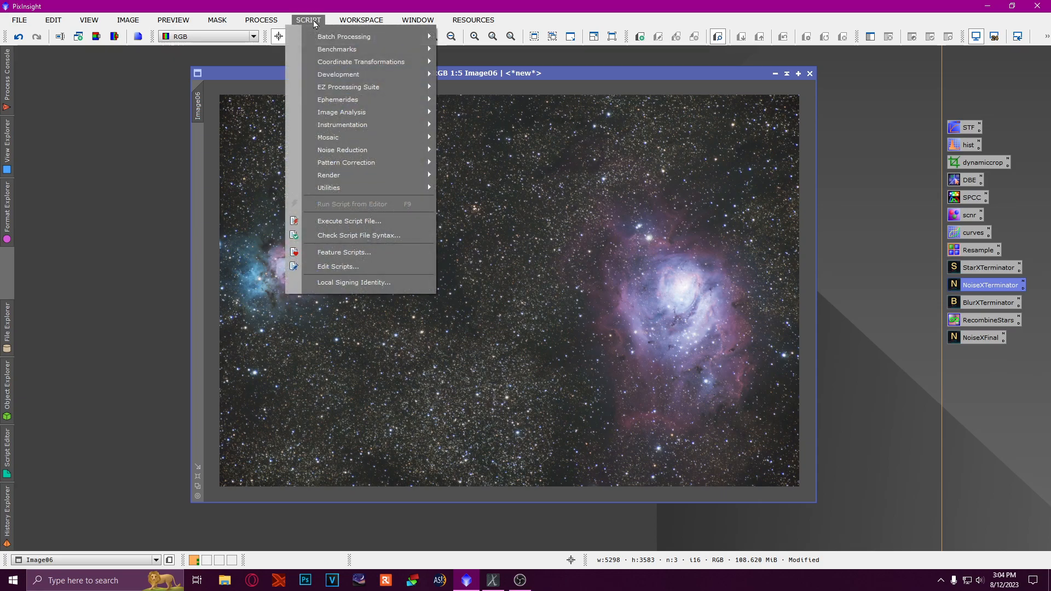
mouse_move(361, 188)
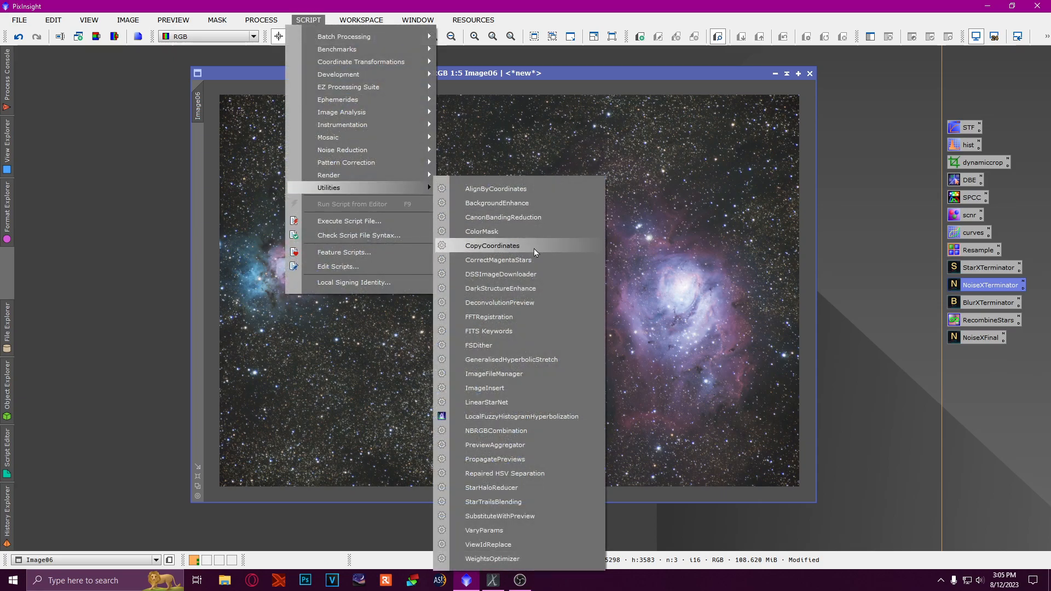
click(504, 289)
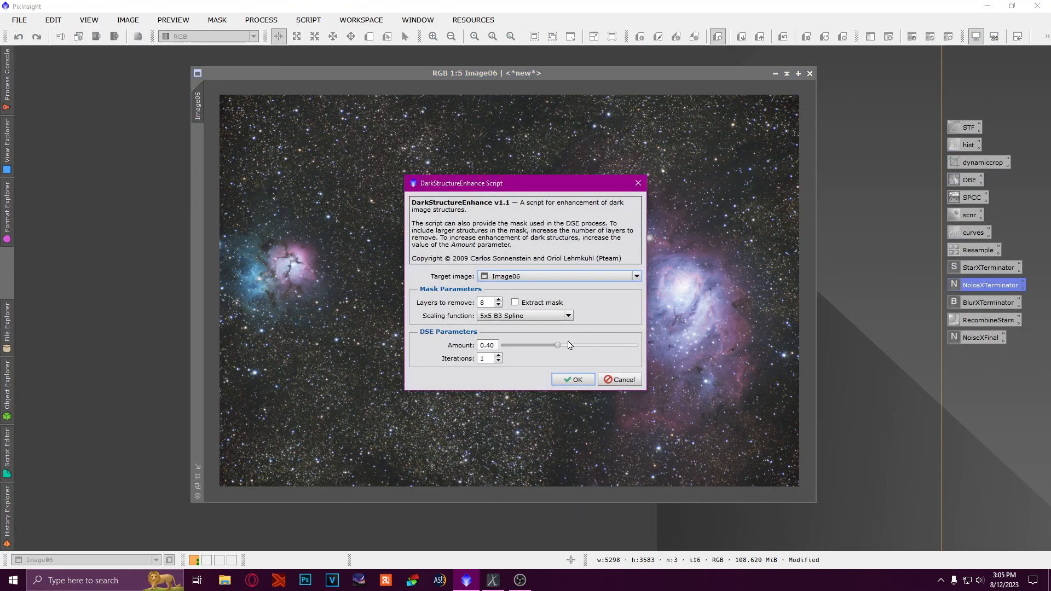
drag(557, 345, 544, 351)
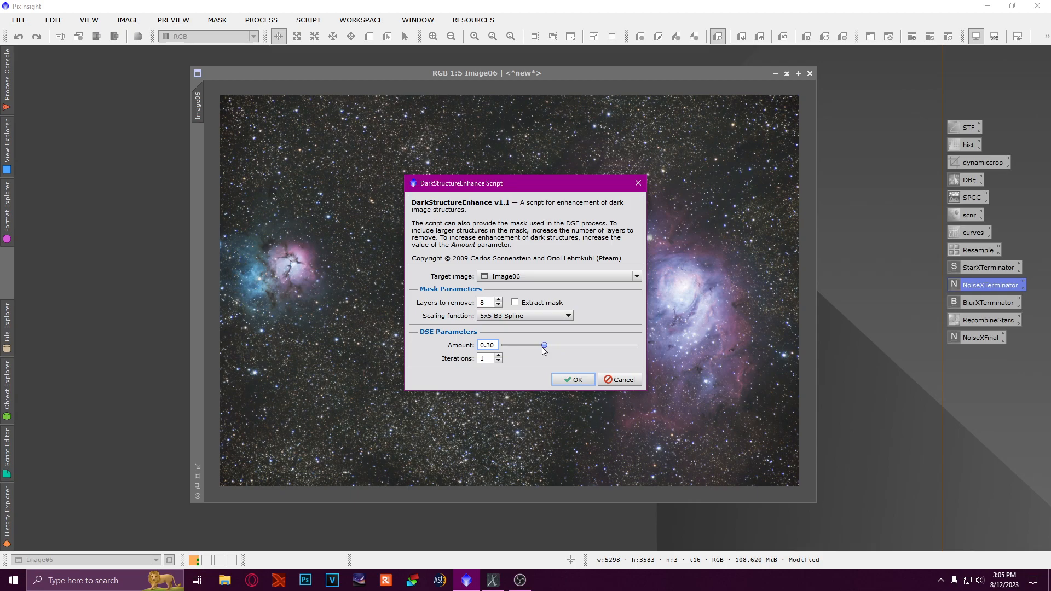
click(574, 379)
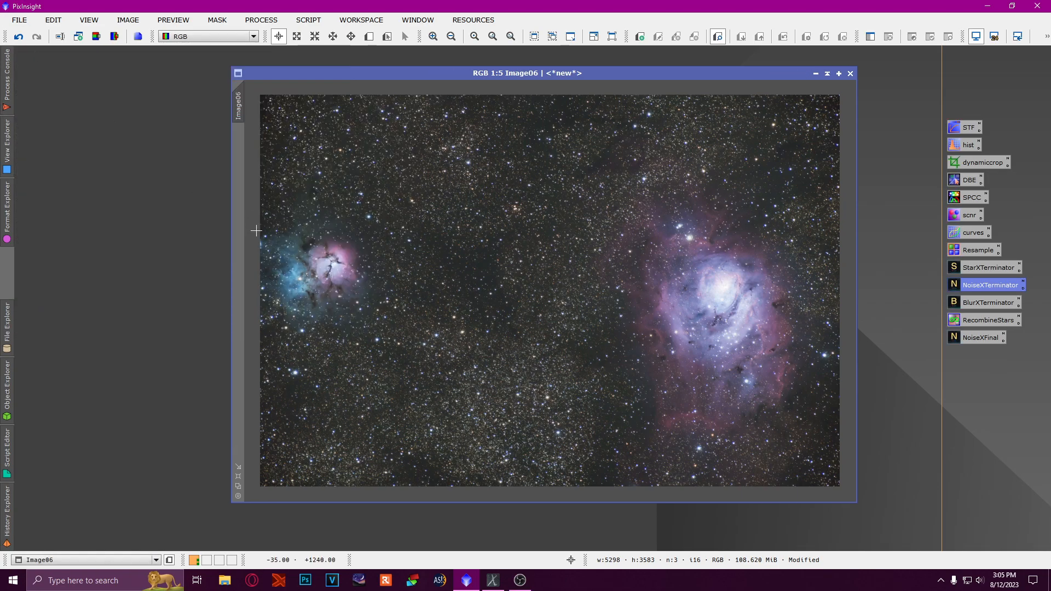
Step: Compare the Trifid Nebula's dark lanes up close with and without the dark structure enhancement
scroll(270, 250, up, 4)
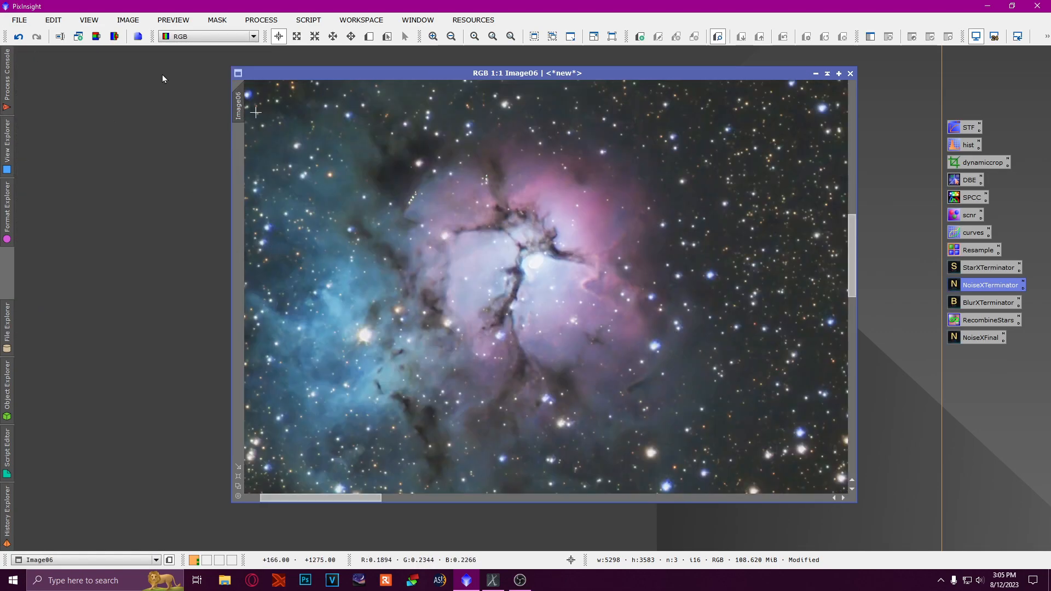
click(18, 36)
scroll(319, 169, up, 1)
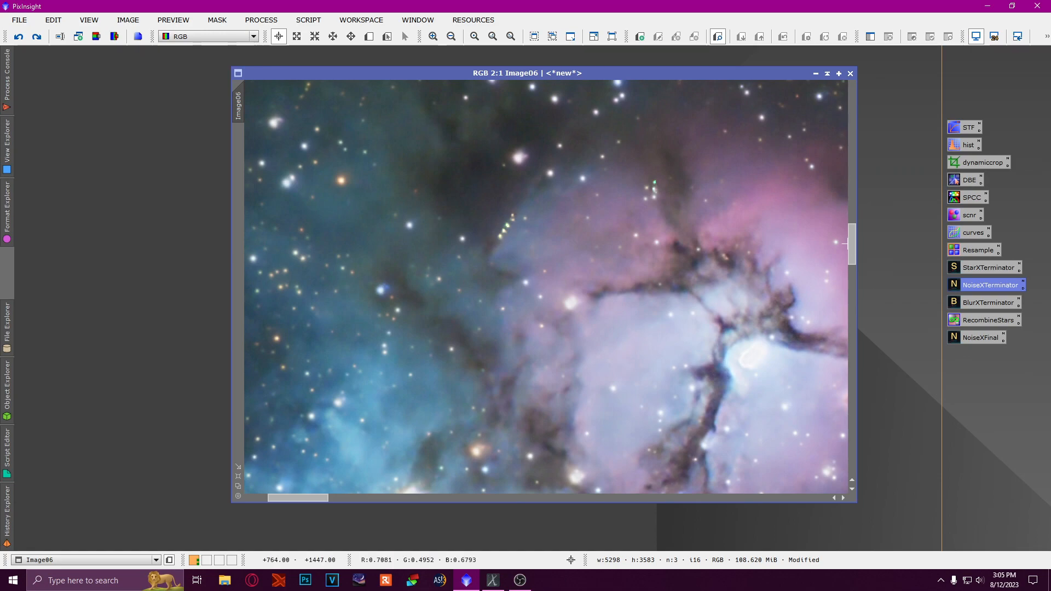
scroll(363, 180, down, 4)
click(35, 37)
click(18, 38)
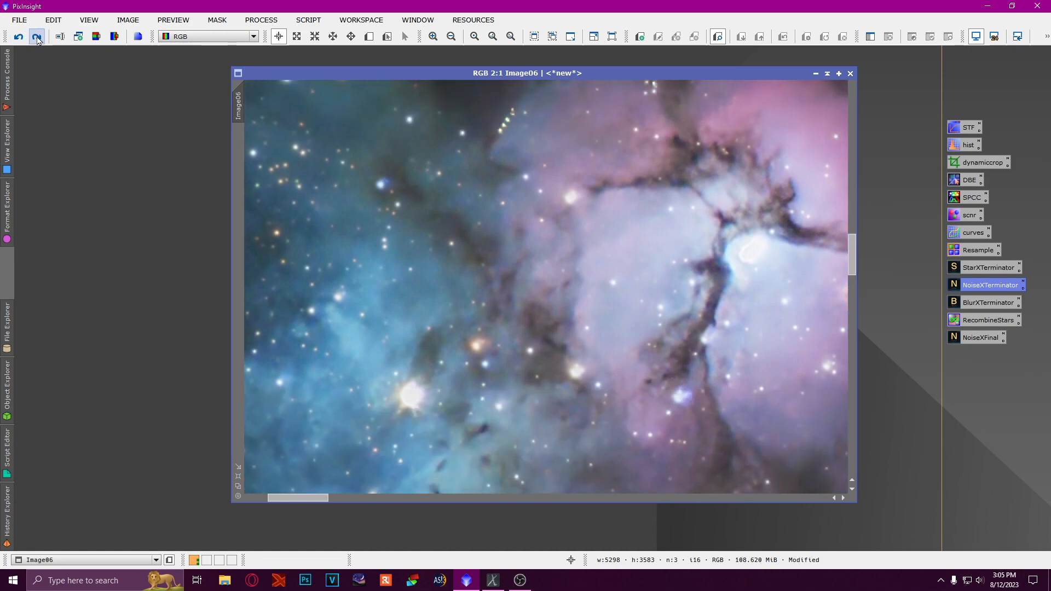
Step: Compare the Lagoon Nebula's dark structures before and after the enhancement, keeping the enhanced version
scroll(735, 363, down, 5)
scroll(735, 363, up, 4)
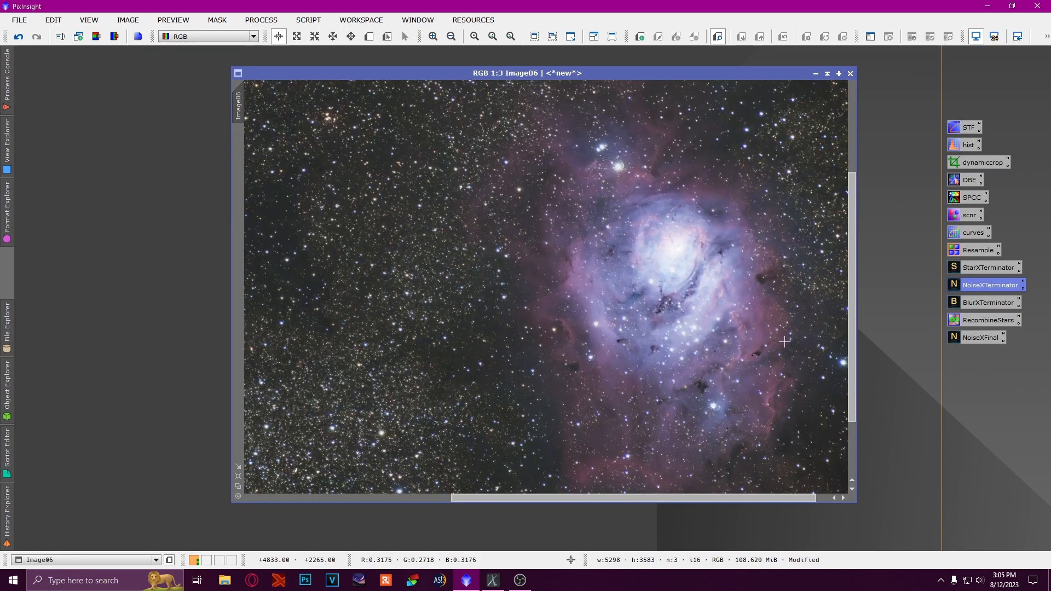
click(20, 38)
click(37, 38)
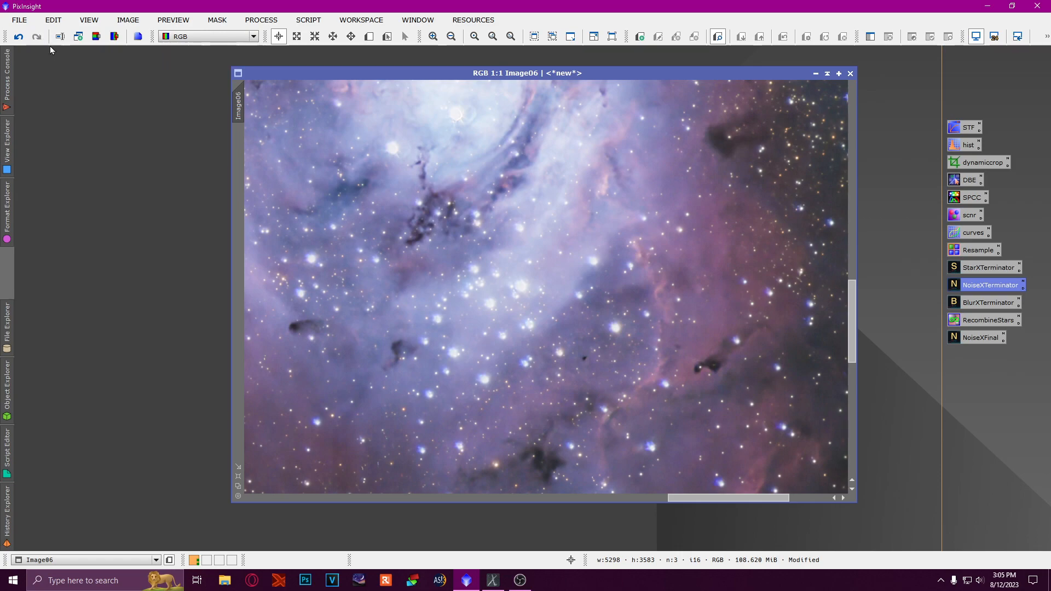
click(19, 37)
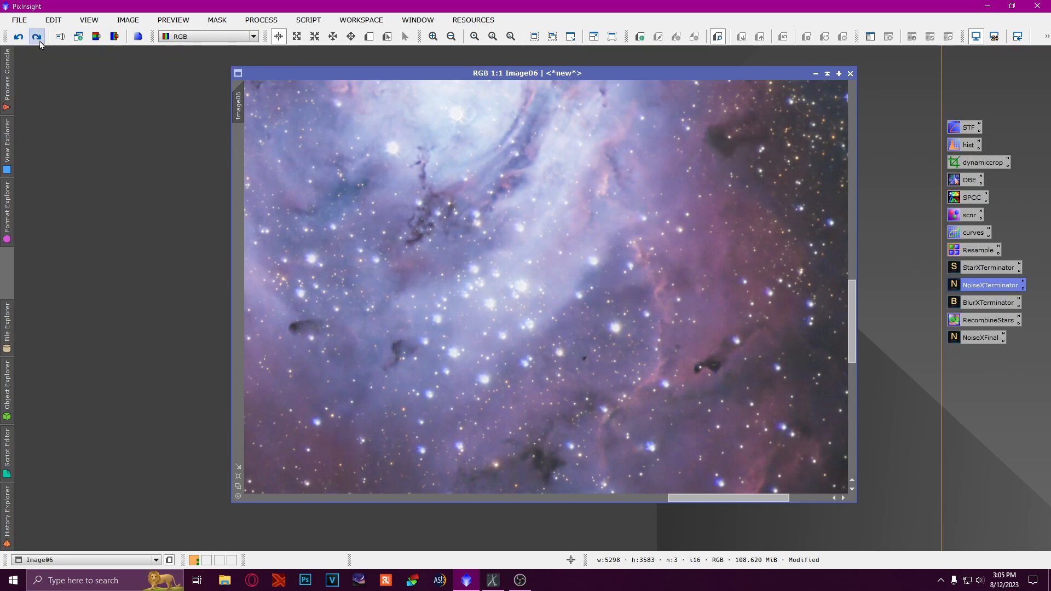
click(37, 37)
scroll(677, 424, down, 4)
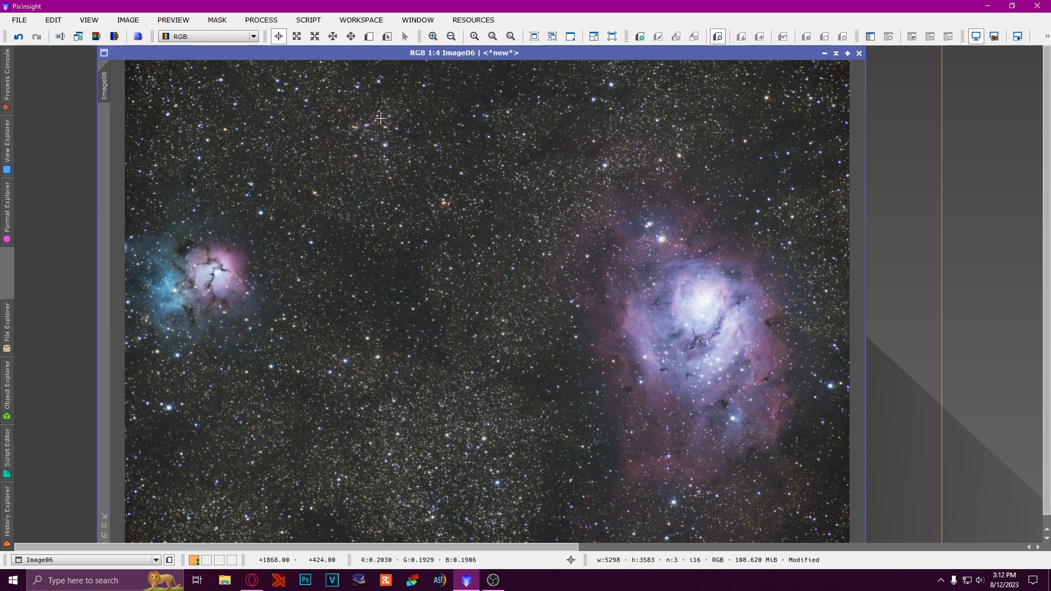
Step: Open the EZ Star Reduction script for Image06
click(308, 19)
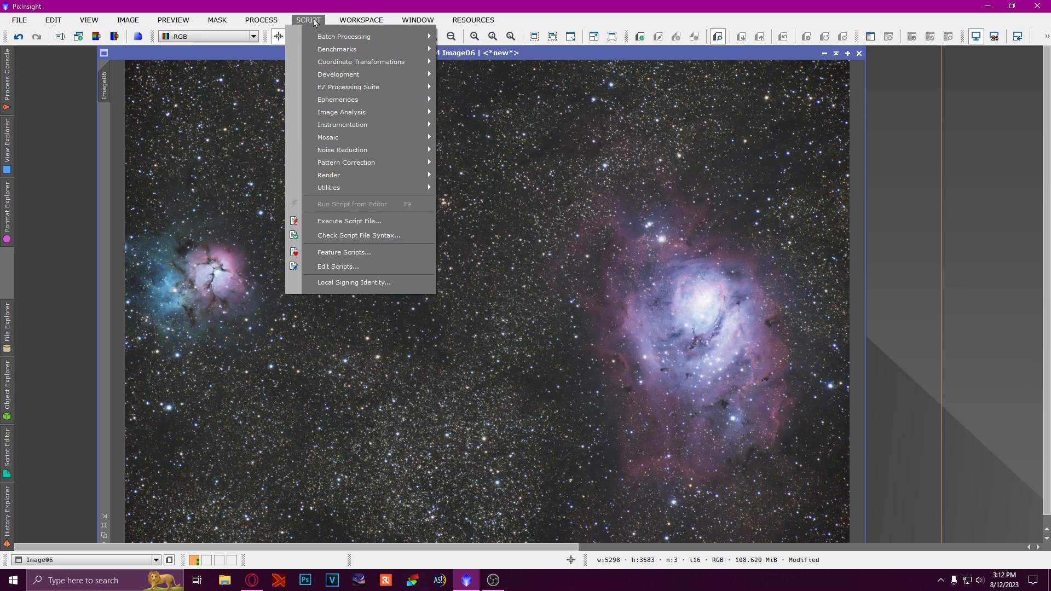
mouse_move(377, 88)
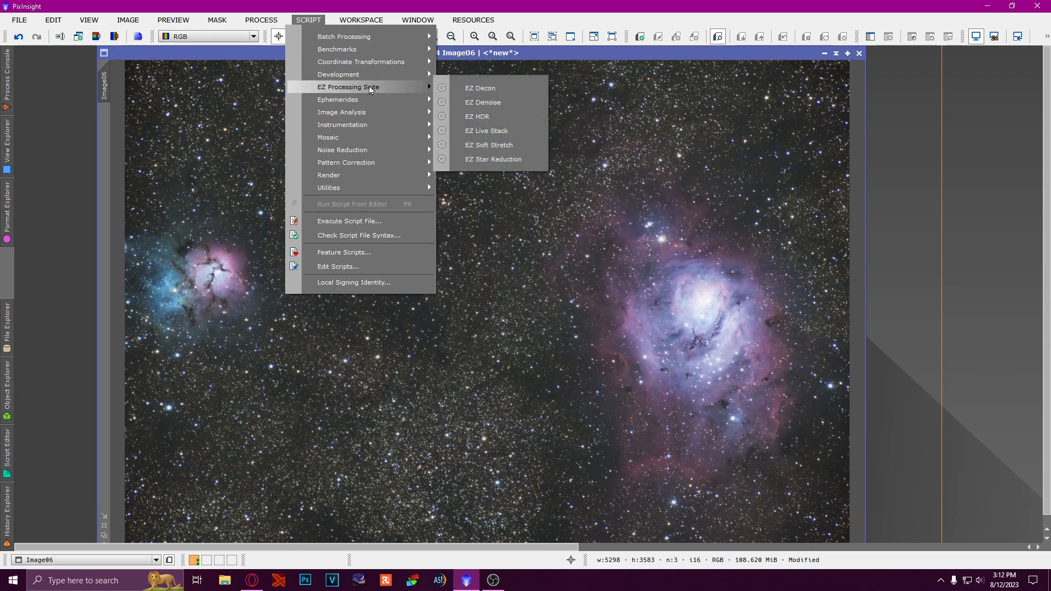
click(481, 160)
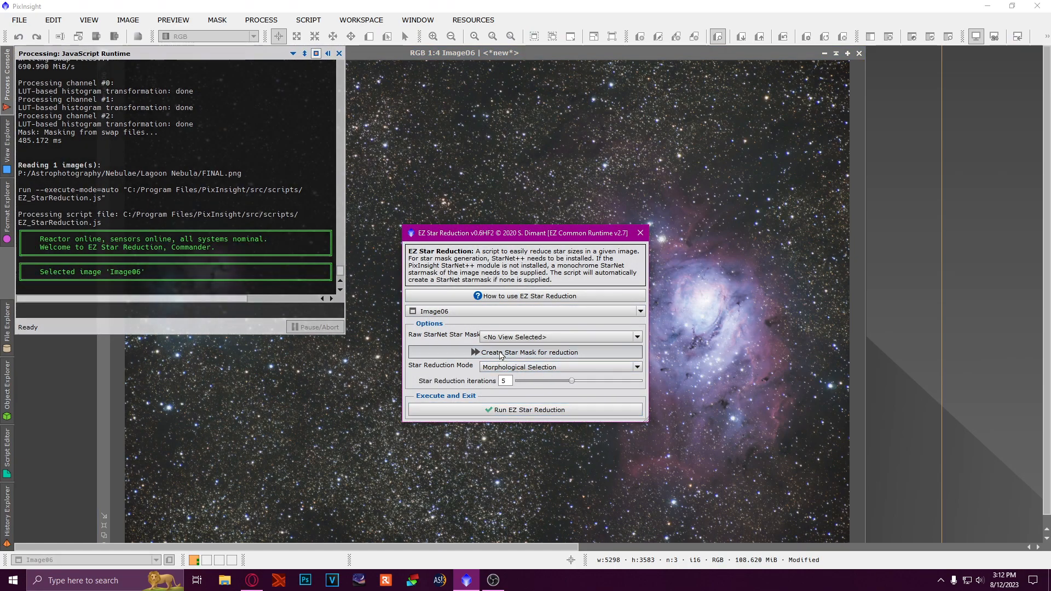